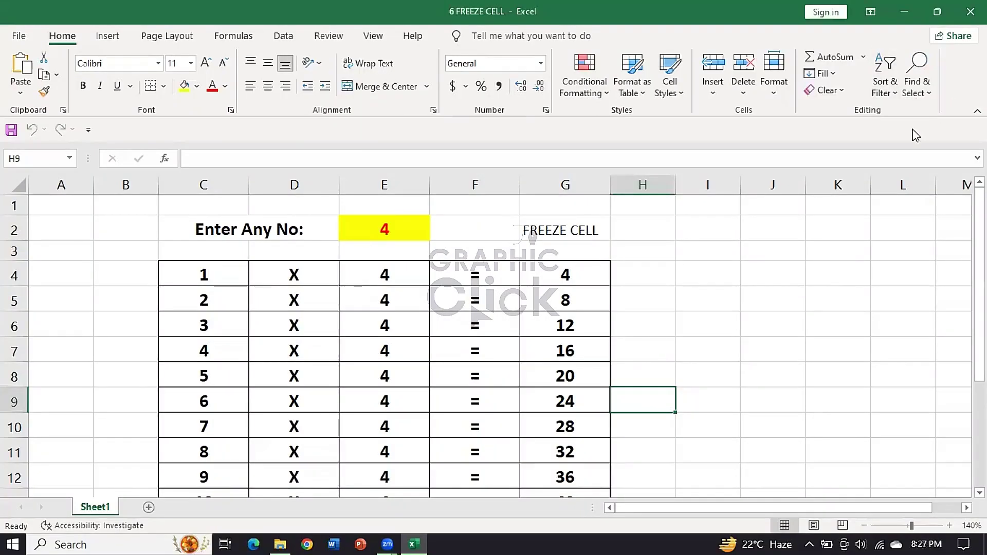
Enter 6 as the input number in E2.
left_click(406, 220)
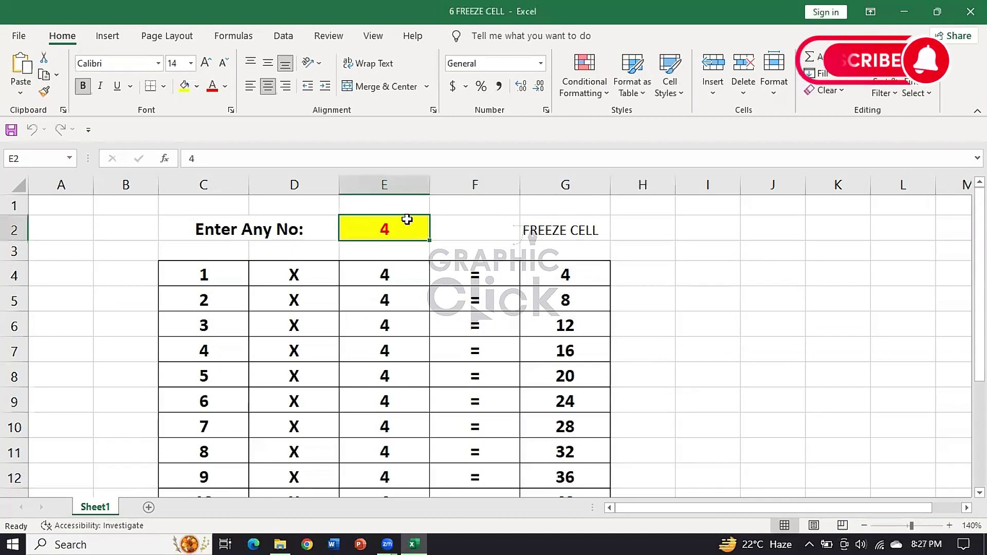
left_click(545, 213)
left_click(546, 218)
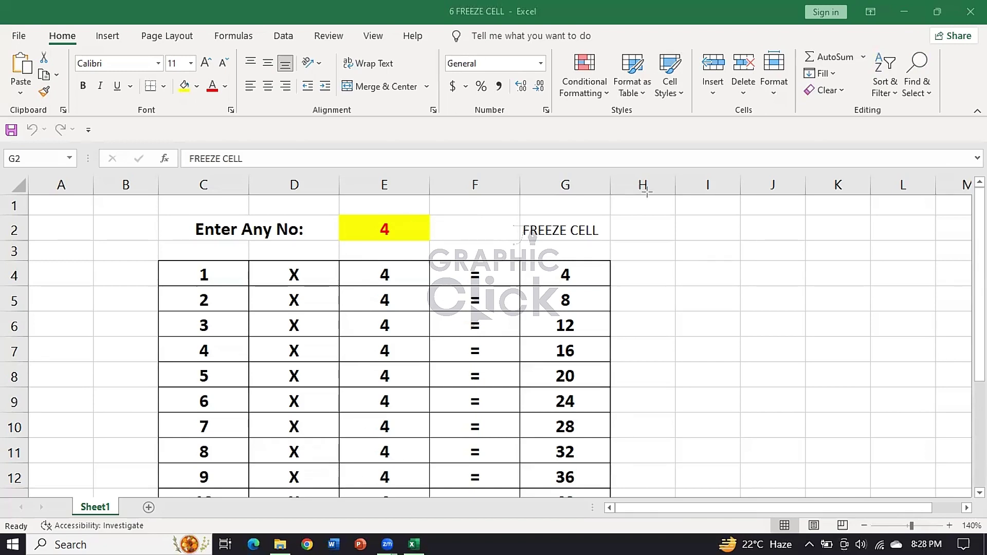
left_click(409, 227)
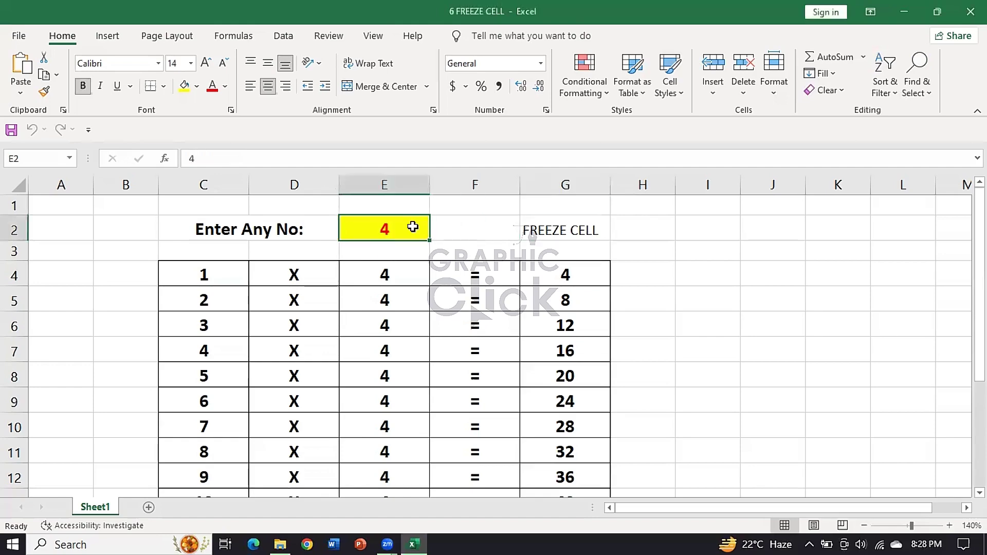
type("6")
key("Return")
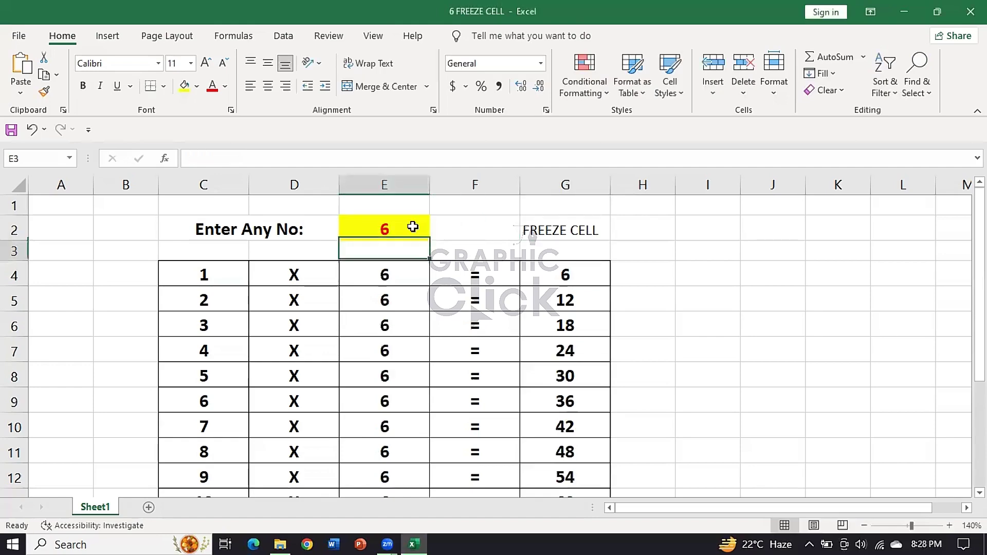
scroll(533, 307, "down", 1)
scroll(586, 319, "up", 1)
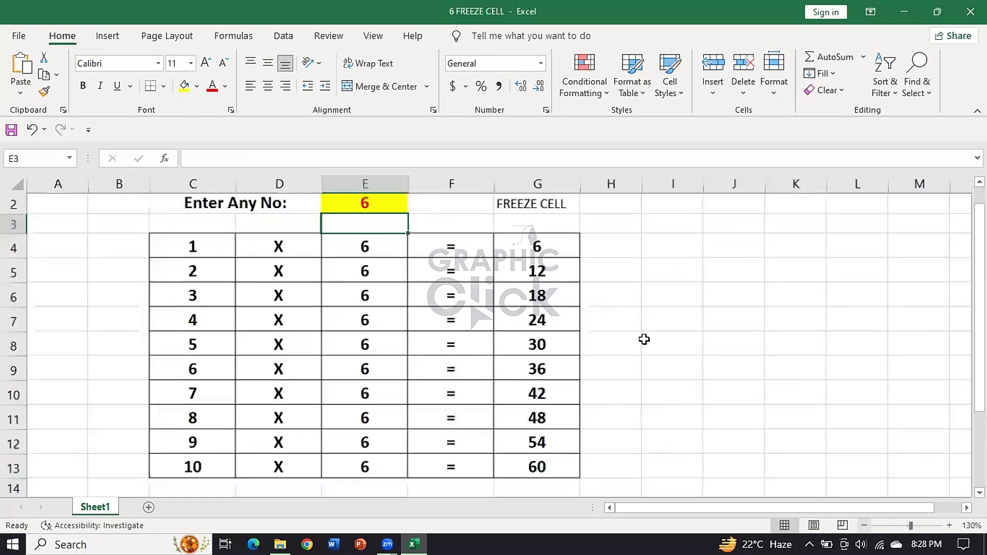
scroll(643, 337, "down", 1, "ctrl")
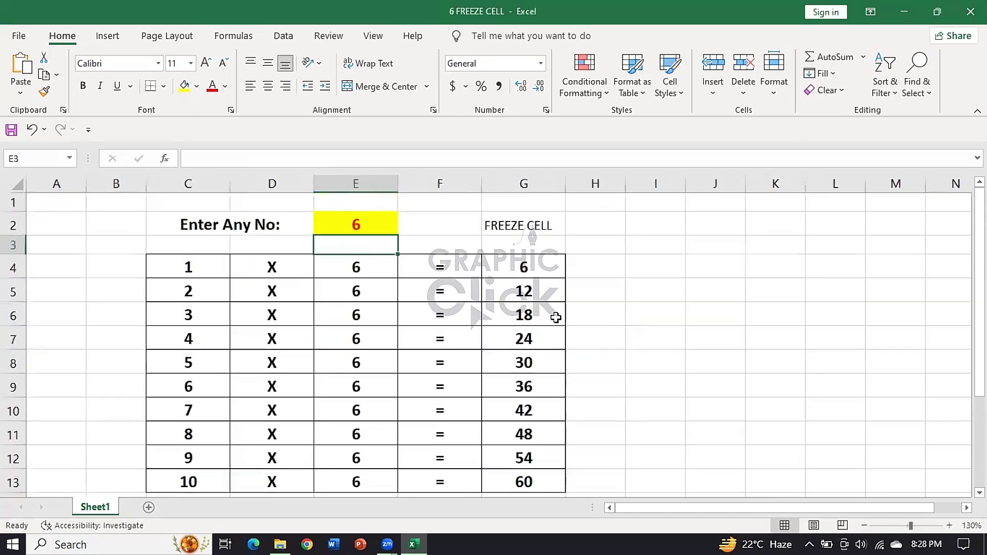
Change the E2 input number to 12, then 13, then 14.
left_click(349, 225)
type("12")
key("Return")
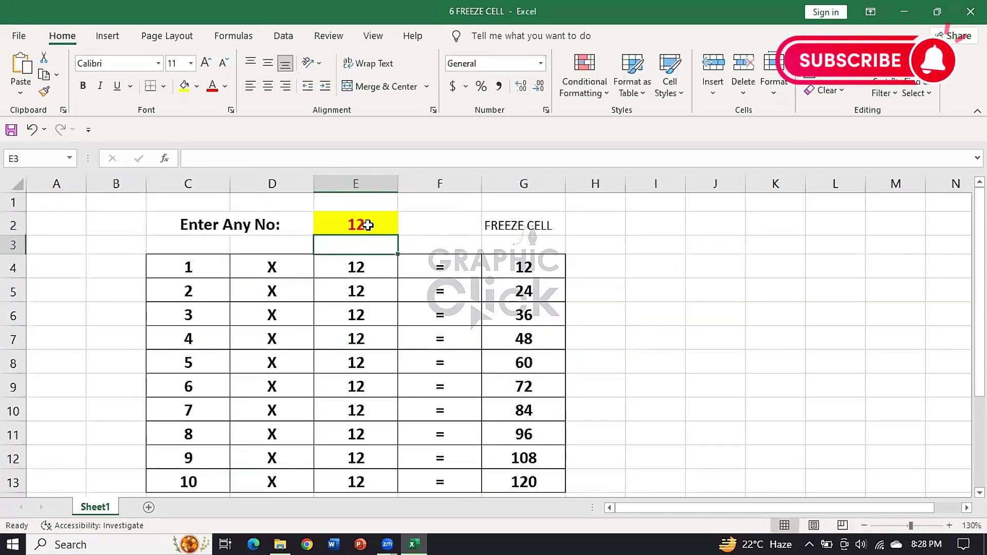
left_click(368, 225)
type("13")
key("Return")
left_click(368, 225)
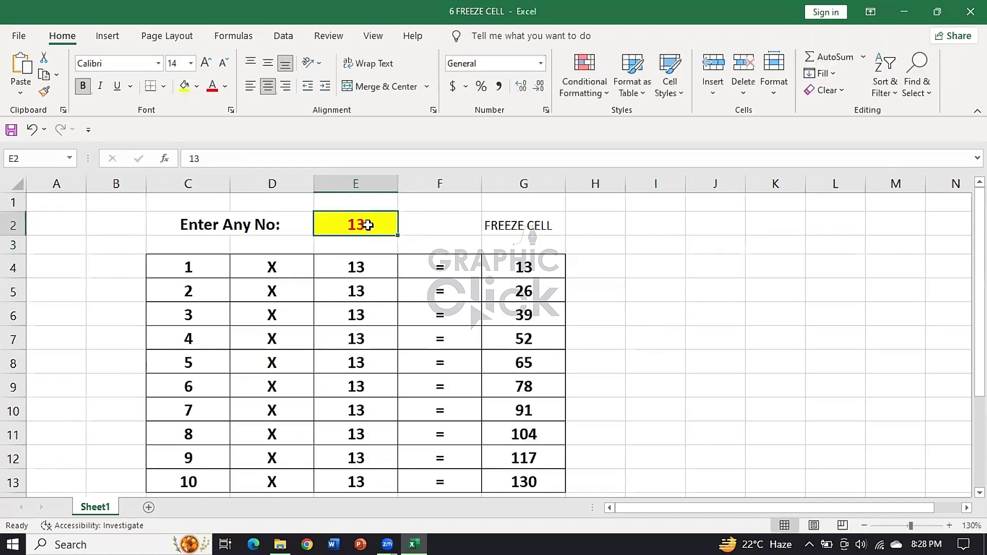
type("14")
key("Return")
Review multiplier cells E4:E13 and results G4:G13, then set E2 to 50.
left_click(365, 230)
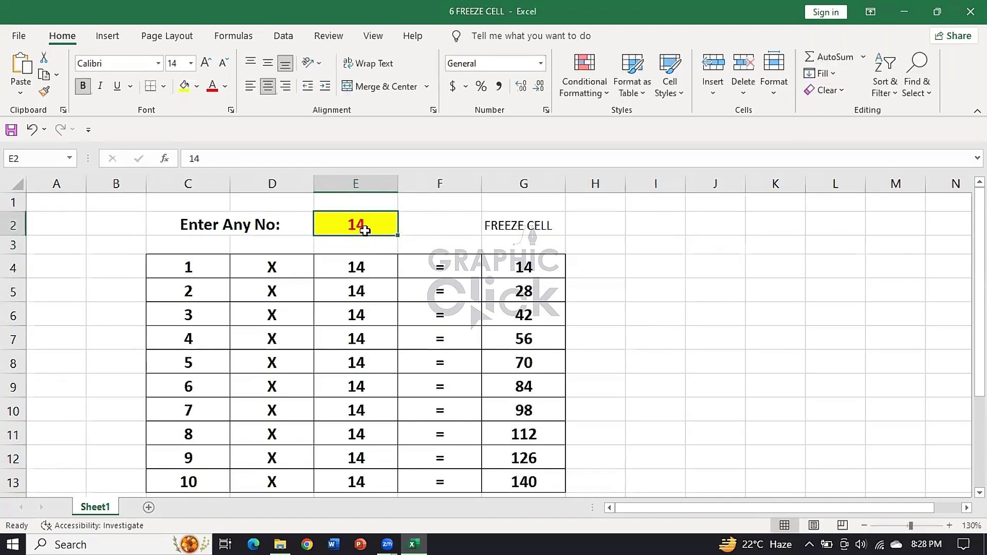
left_click_drag(363, 268, 358, 481)
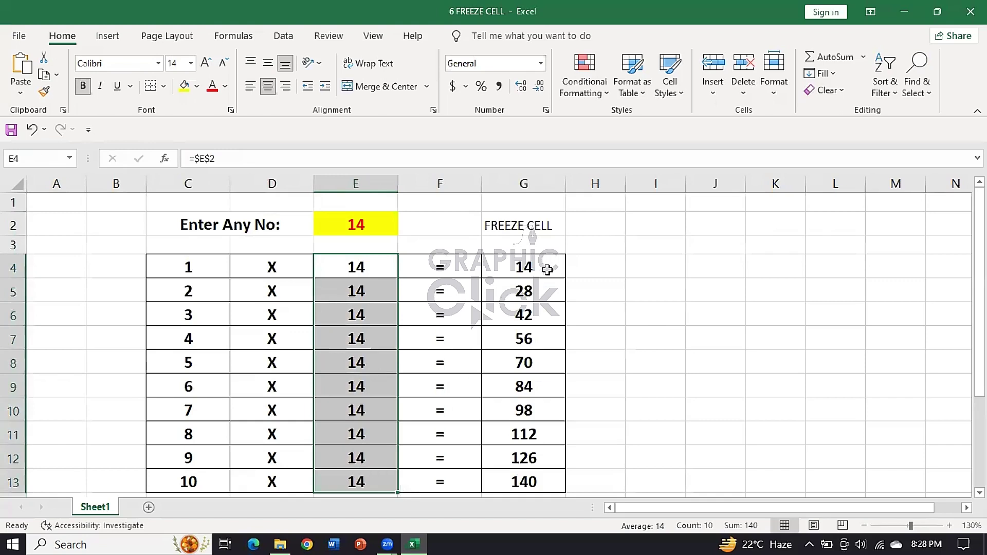
left_click_drag(548, 270, 534, 481)
left_click(361, 227)
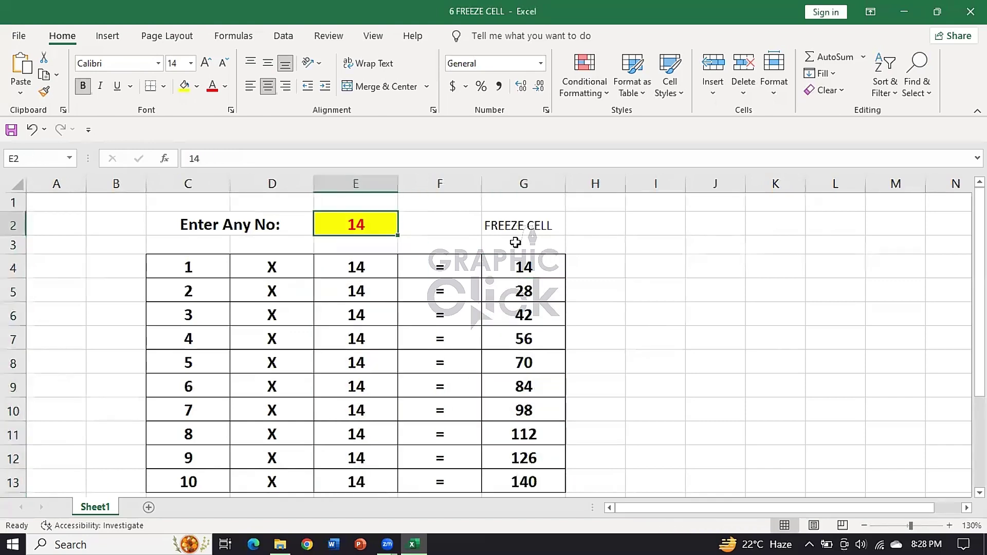
type("50")
key("Return")
Set E2 to 55 and check the recalculated results in G4:G13.
left_click(384, 228)
type("55")
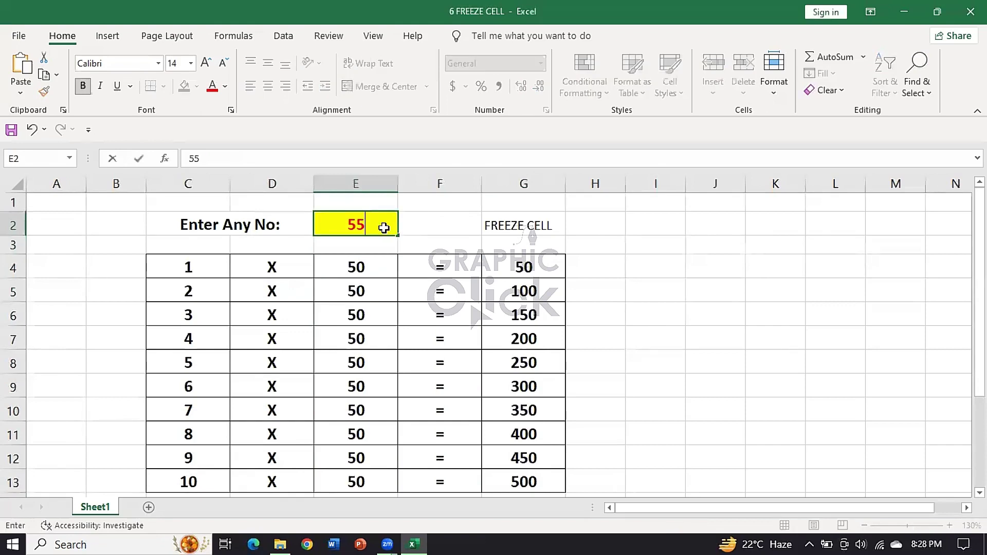
key("Return")
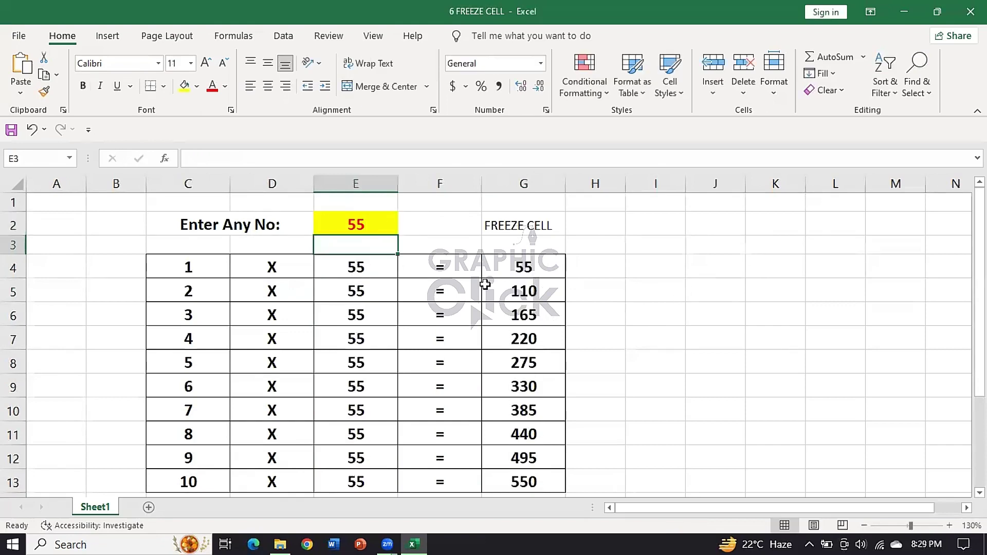
left_click(557, 293)
left_click_drag(549, 269, 538, 476)
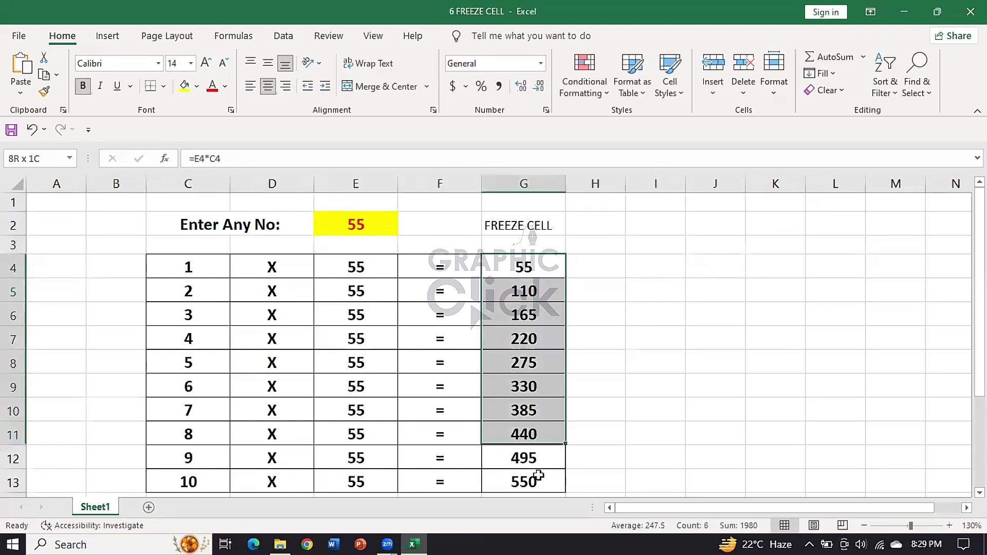
left_click(547, 261)
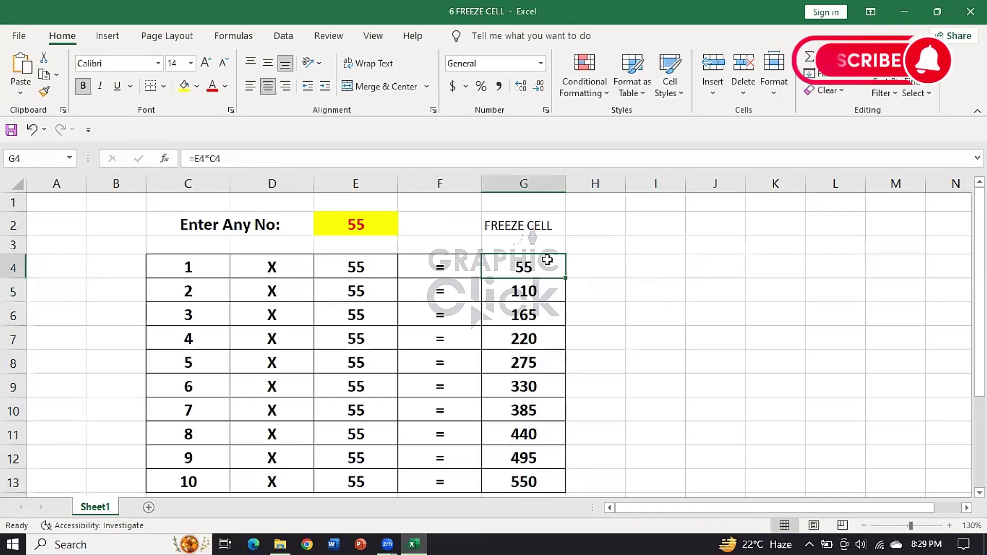
left_click_drag(547, 261, 540, 481)
left_click(332, 222)
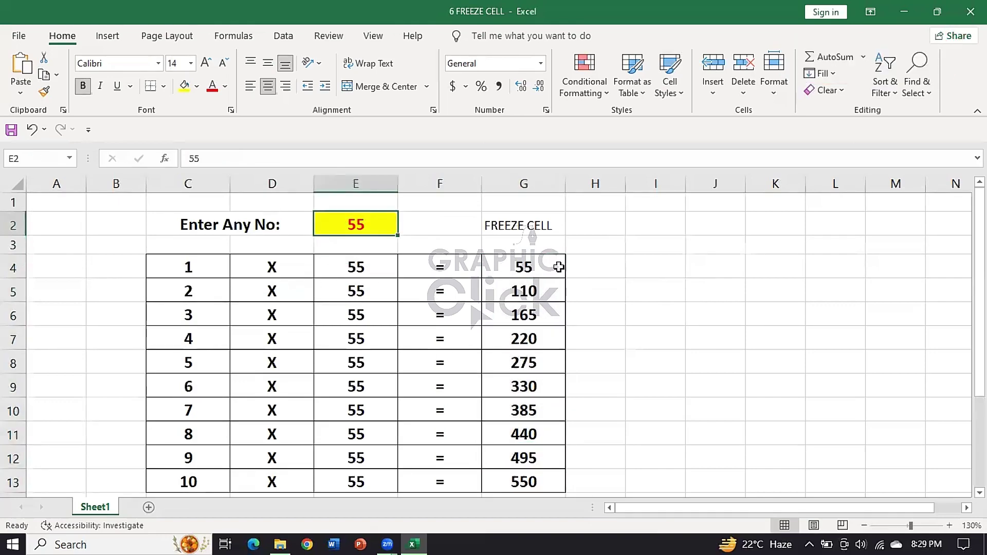
Inspect formulas in G4:G13, E4:E13 and the first three table rows.
left_click_drag(553, 267, 540, 480)
left_click_drag(381, 267, 373, 478)
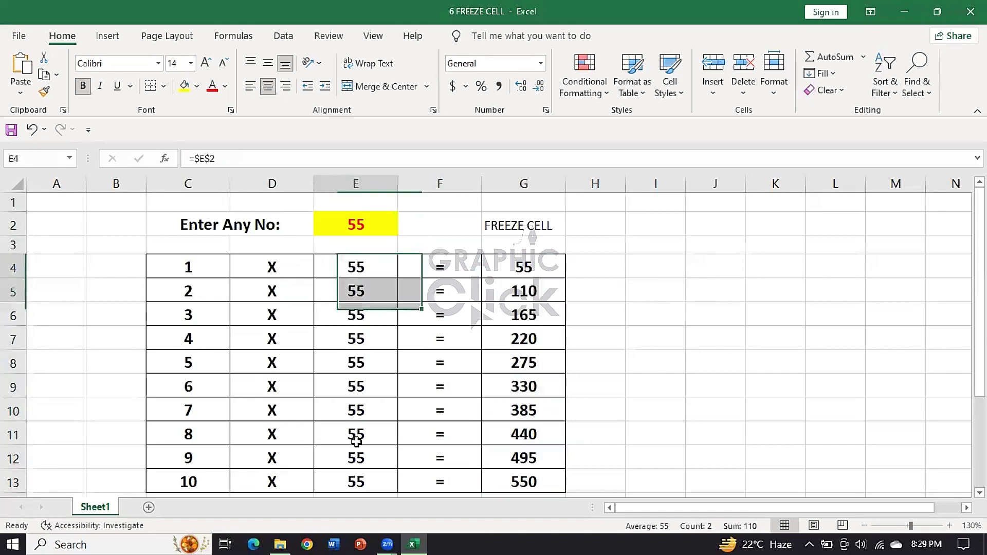
left_click_drag(154, 267, 514, 267)
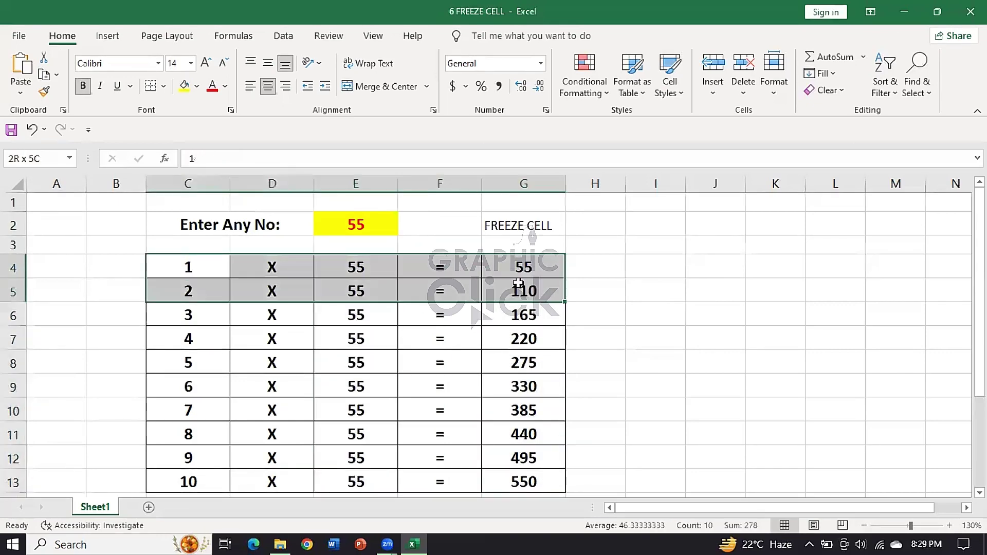
left_click_drag(154, 291, 499, 296)
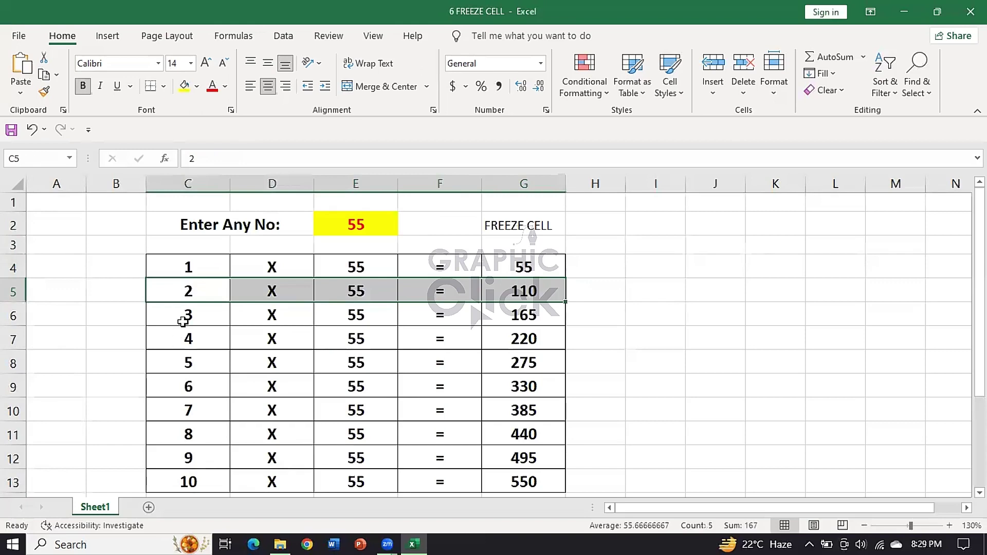
left_click_drag(181, 315, 514, 315)
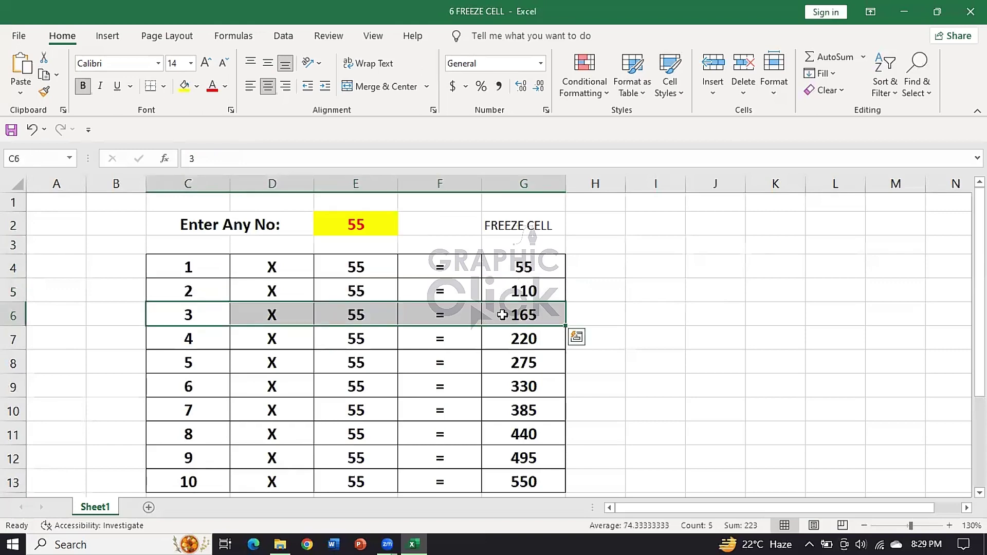
left_click(553, 291)
Change E2 to 2 and check the multiplier formula in E4.
left_click(369, 219)
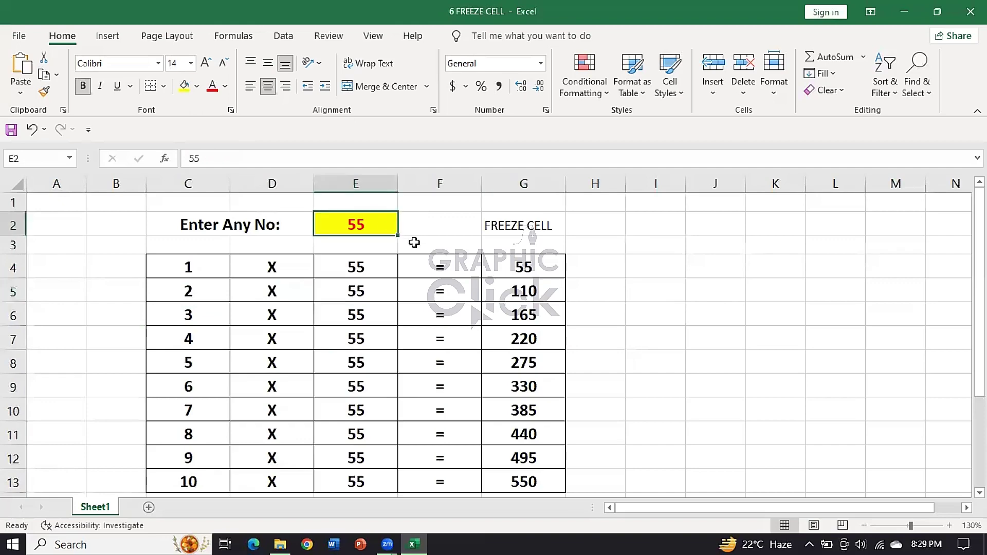
double_click(381, 225)
key("Return")
left_click(338, 224)
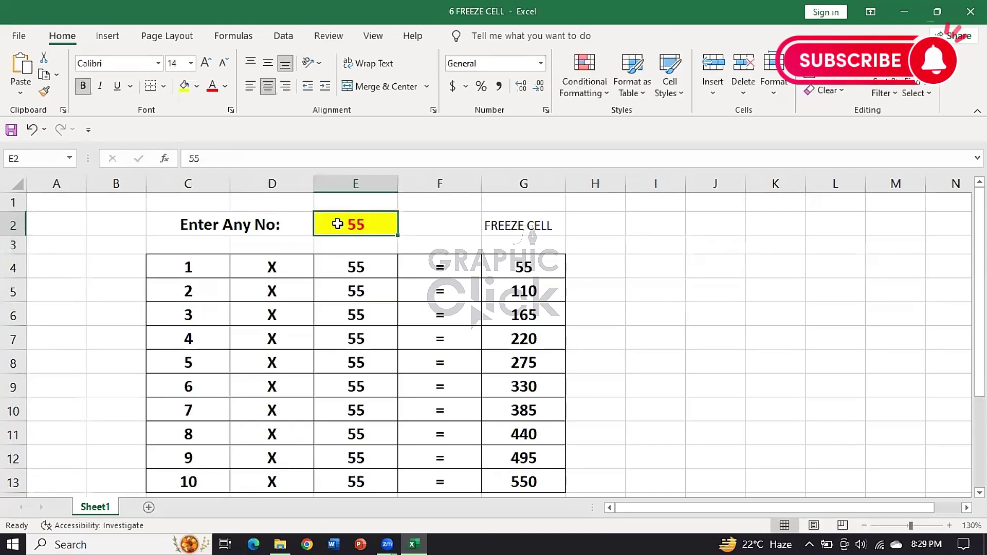
type("2")
key("Return")
left_click(383, 227)
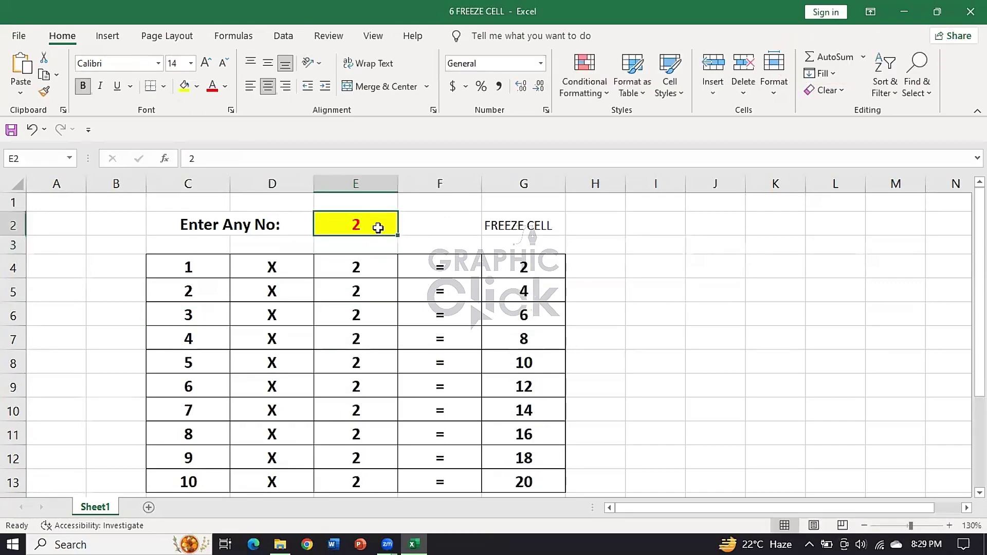
left_click(383, 269)
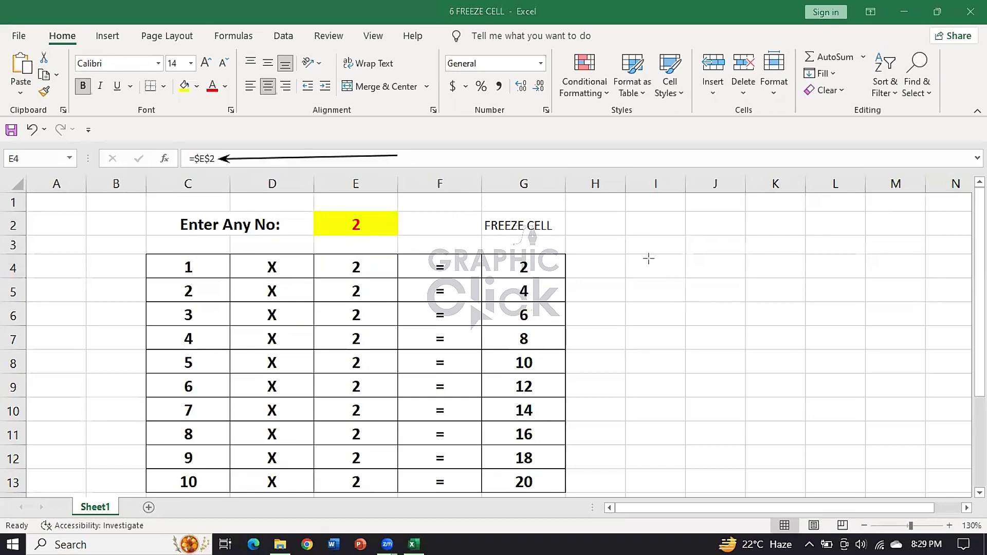
Clear the =$E$2 formulas from the multiplier cells E4:E13.
double_click(367, 277)
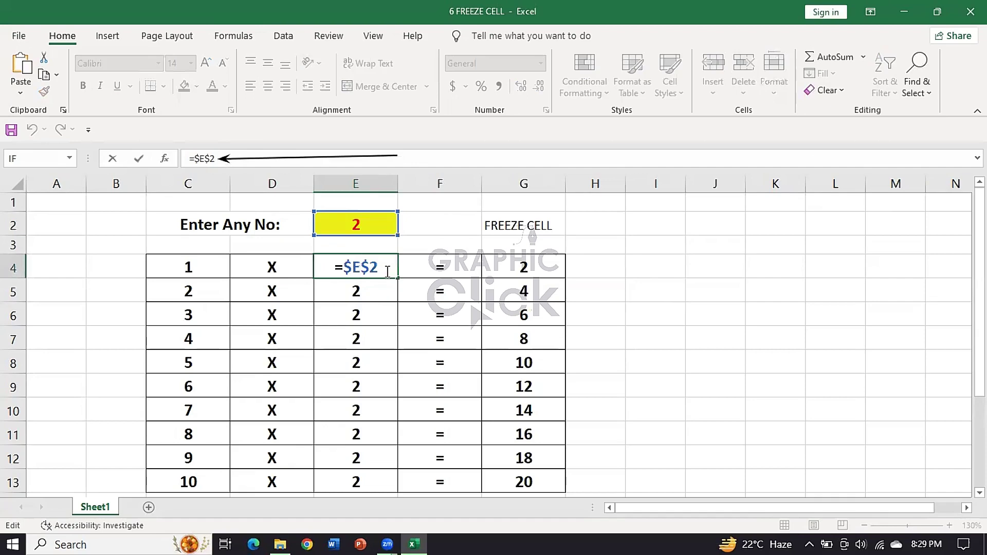
mouse_move(385, 271)
left_mouse_down()
mouse_move(319, 265)
mouse_move(355, 479)
left_mouse_up()
key("BackSpace")
key("Return")
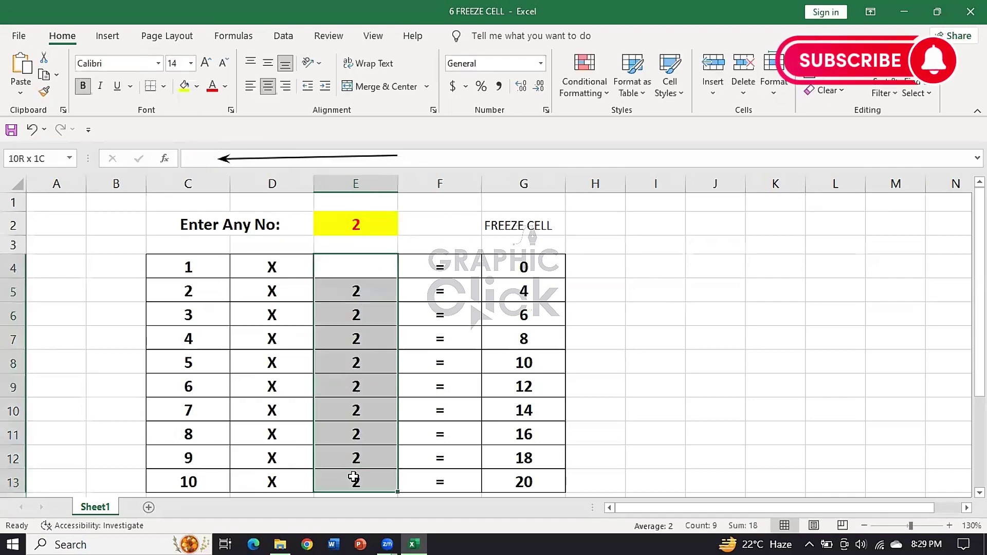
key("Delete")
Enter the relative formula =E2 in E4.
left_click(333, 273)
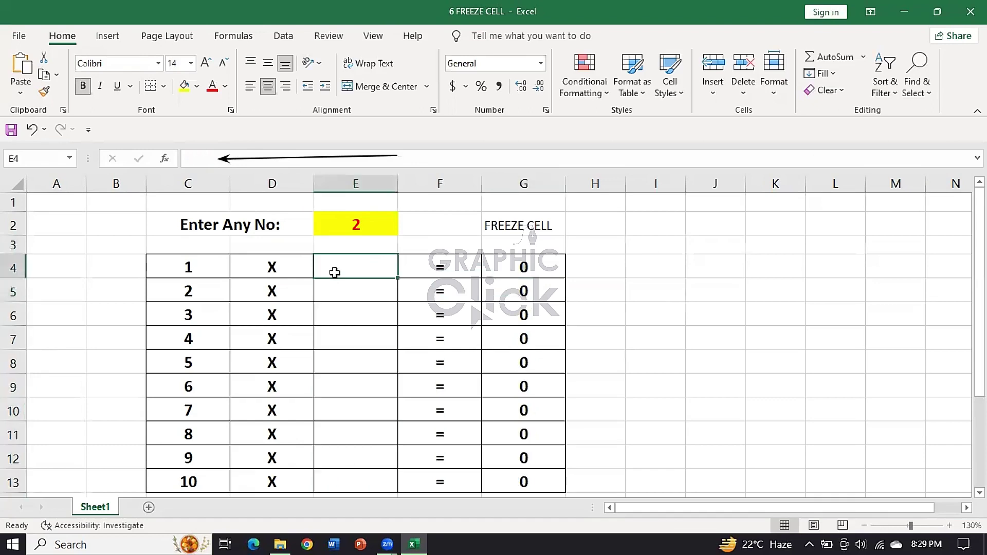
type("=")
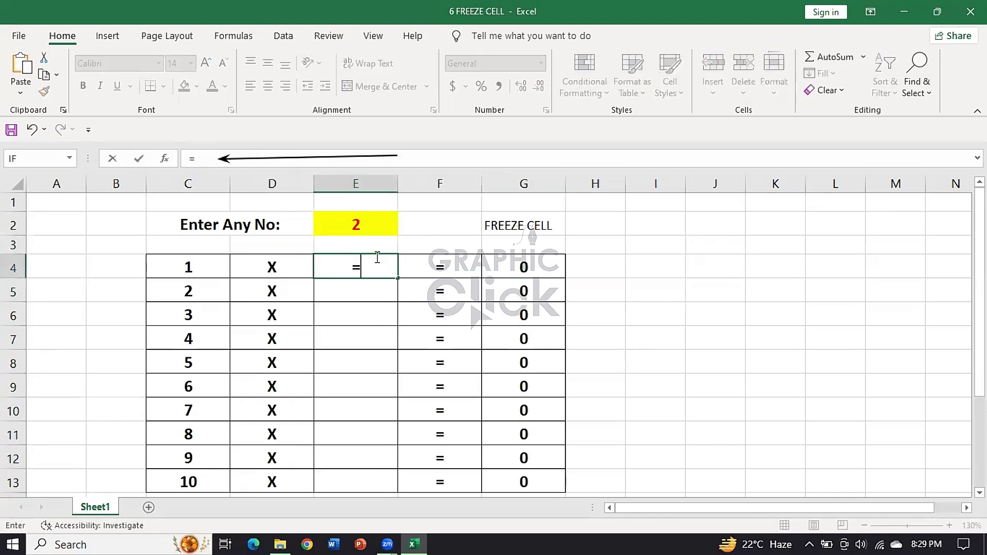
left_click(373, 218)
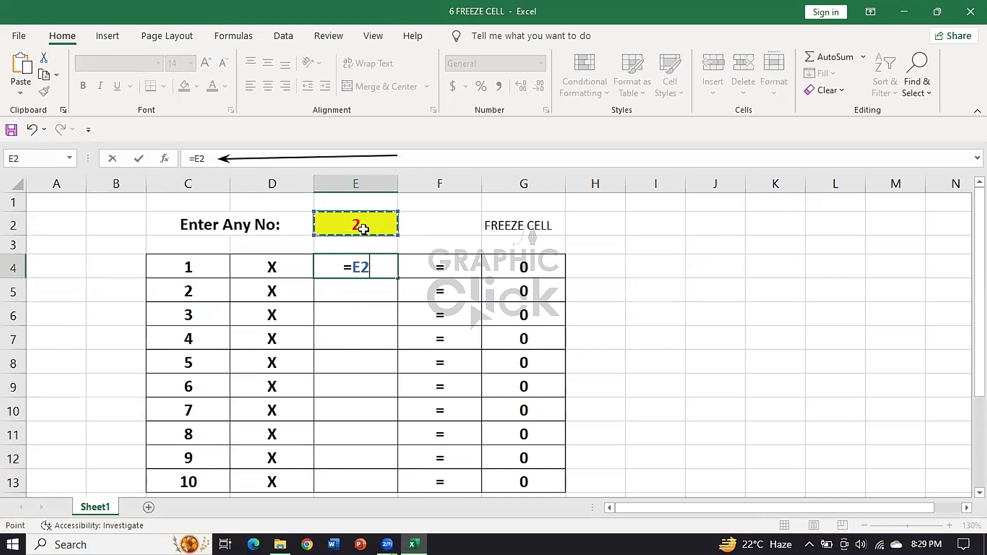
left_click(376, 267)
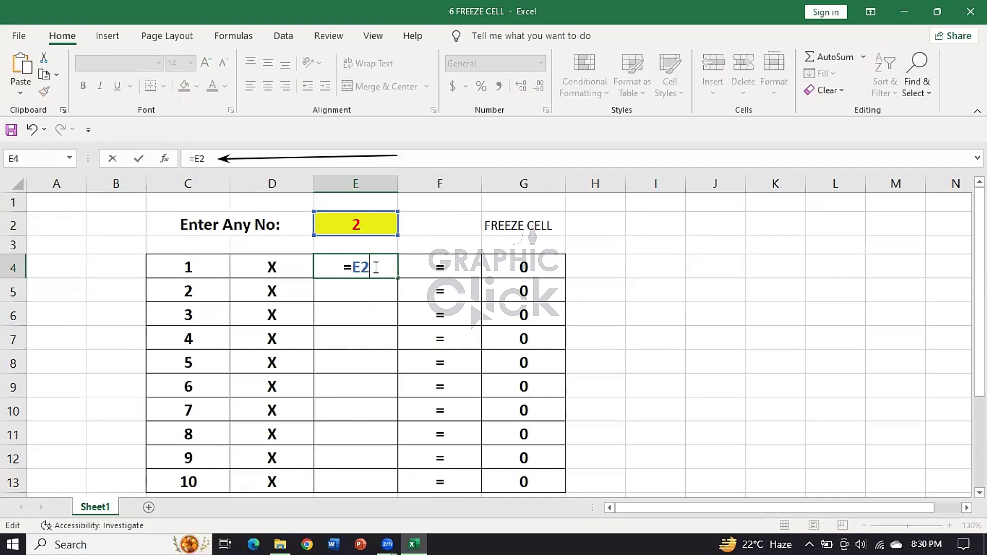
key("Return")
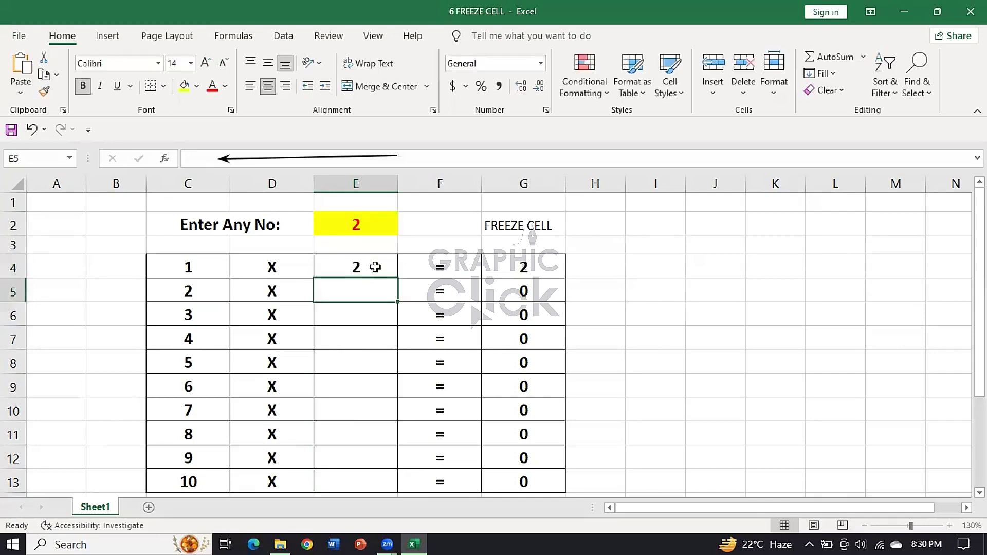
Set E2 to 4 and compare it with E4's =E2 formula.
left_click(356, 268)
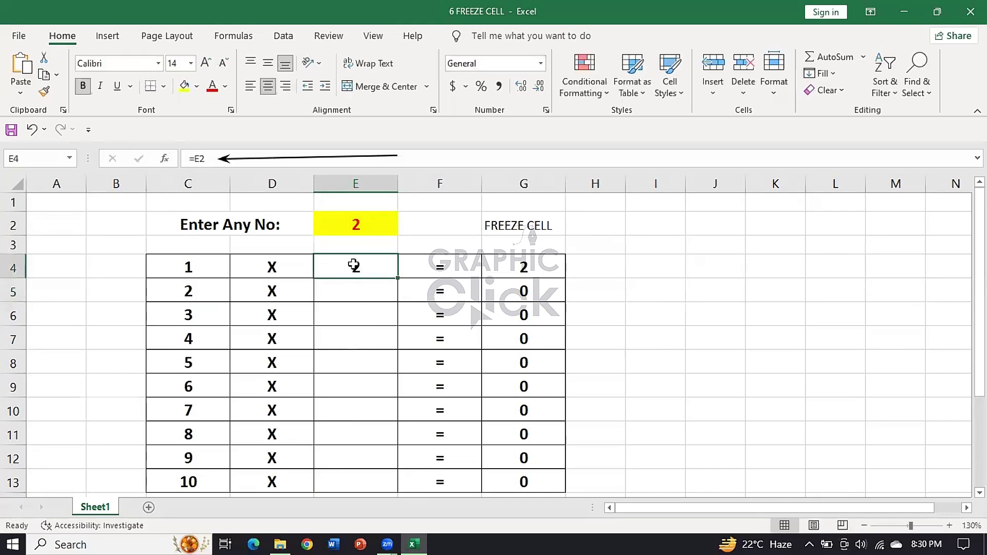
left_click(363, 226)
type("4")
key("Return")
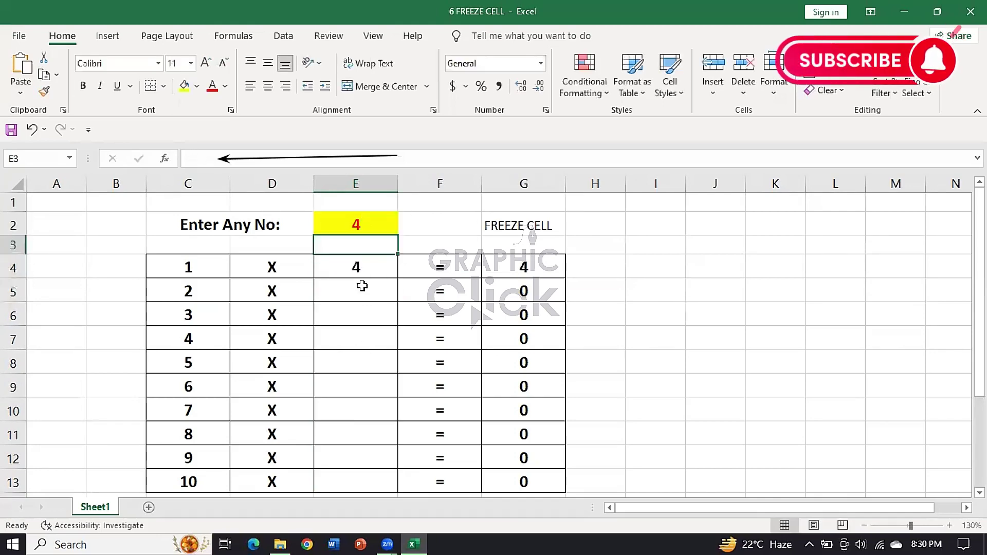
left_click(378, 268)
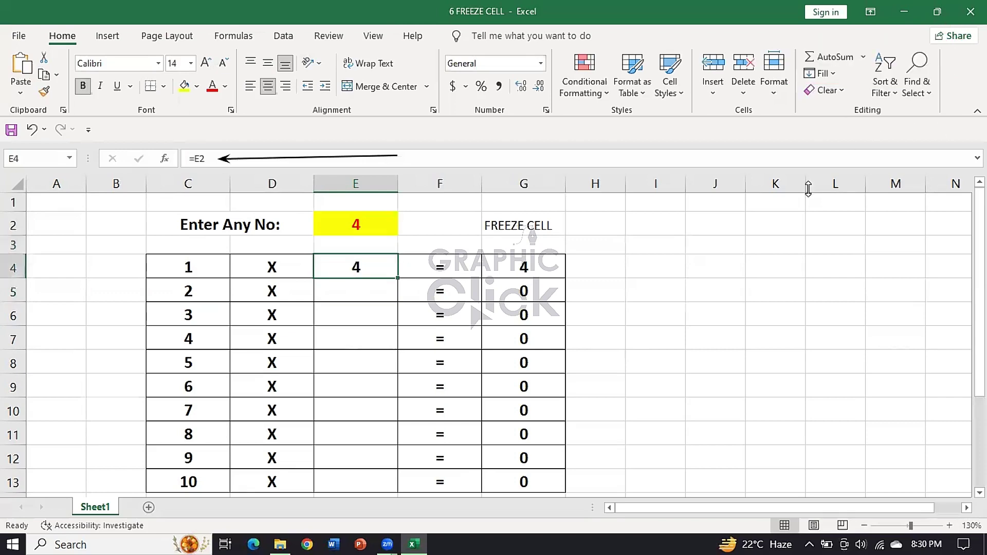
left_click(369, 225)
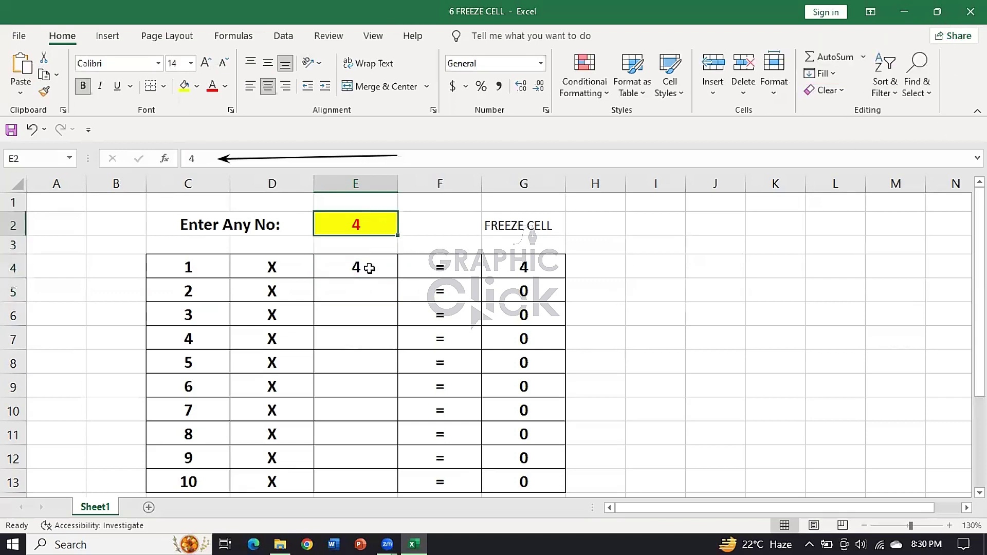
left_click(370, 273)
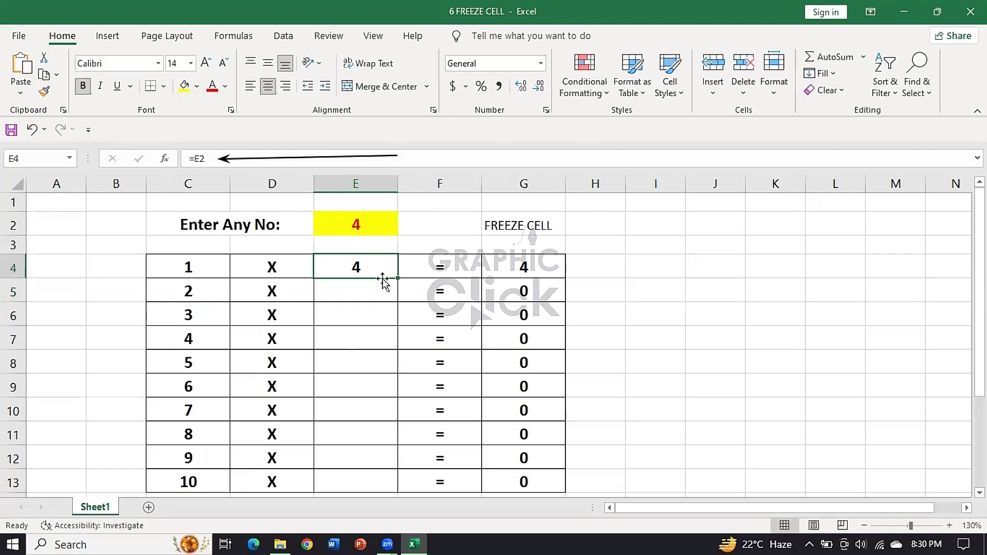
Copy E4's =E2 formula down to E13 and check the copies in E5–E9.
left_click_drag(398, 278, 386, 491)
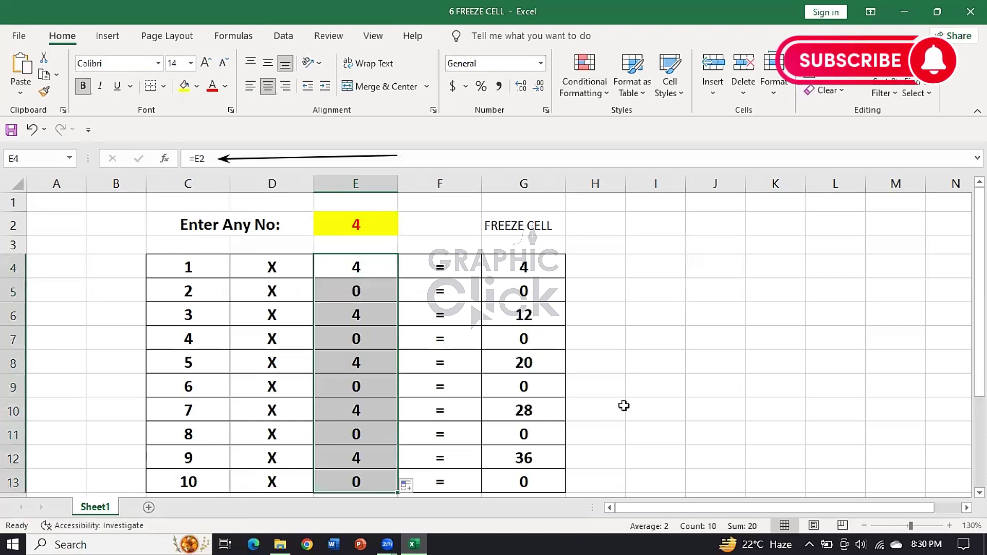
left_click(357, 274)
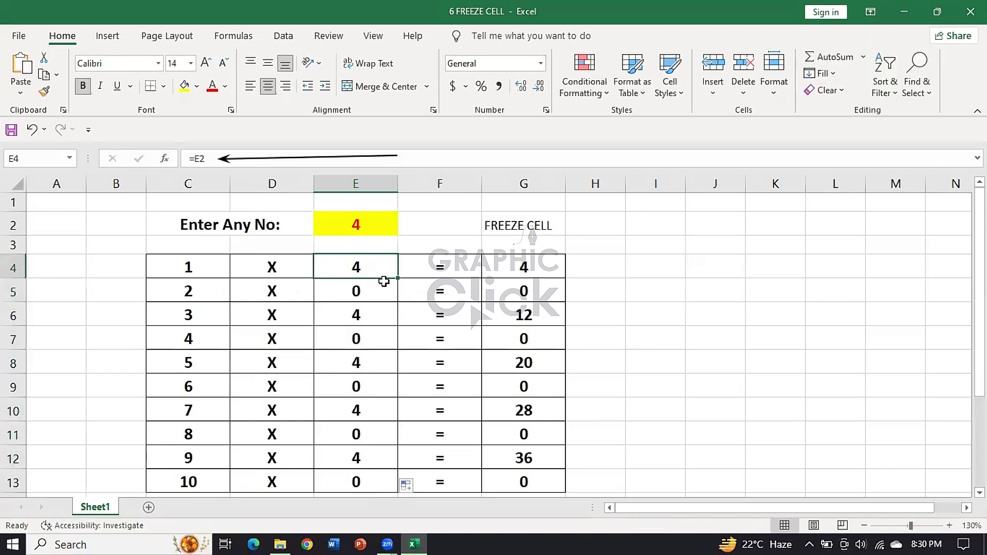
key("Down")
left_click(385, 317)
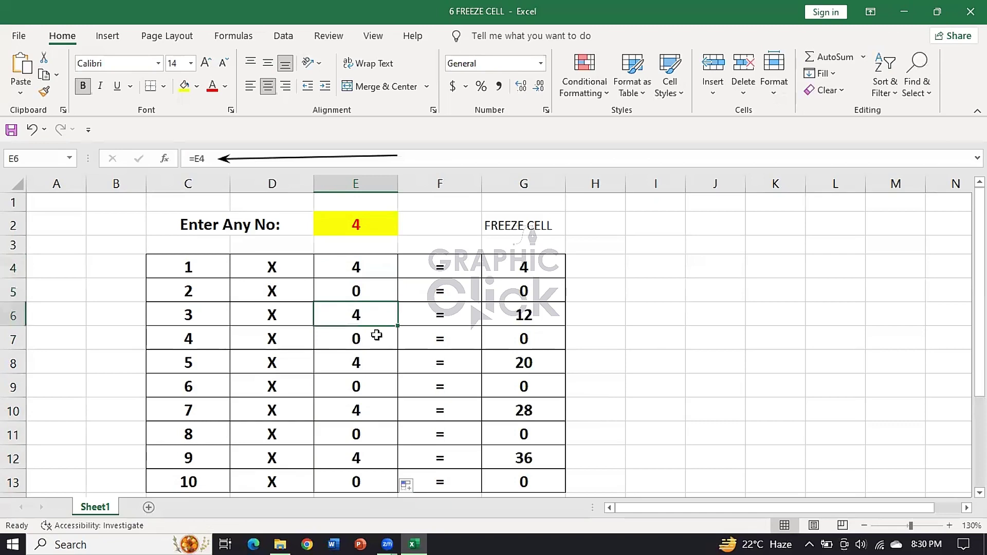
left_click(377, 337)
left_click(372, 366)
left_click(380, 386)
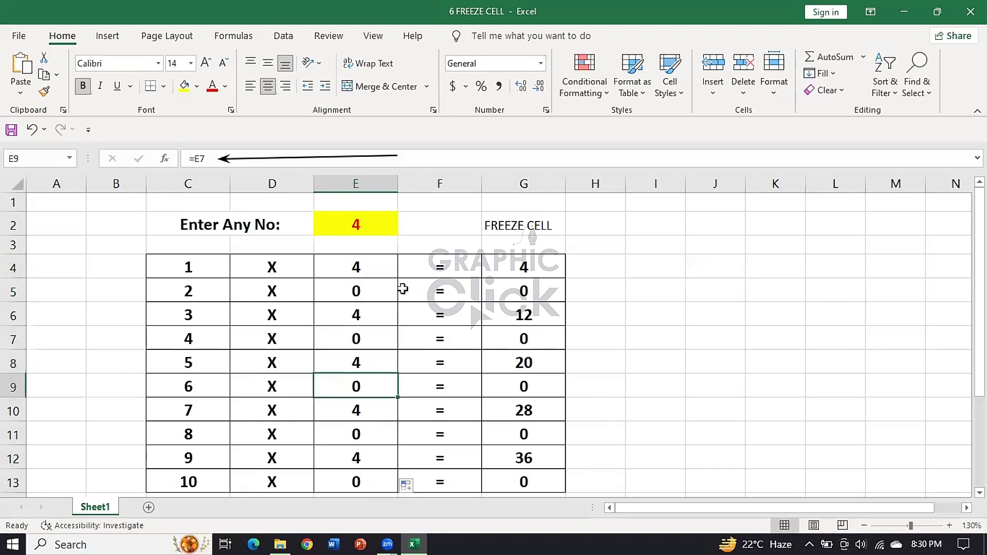
Recheck E5 and E6, undo the fill-down, and start editing E4's formula.
left_click_drag(360, 267, 360, 481)
left_click(341, 315)
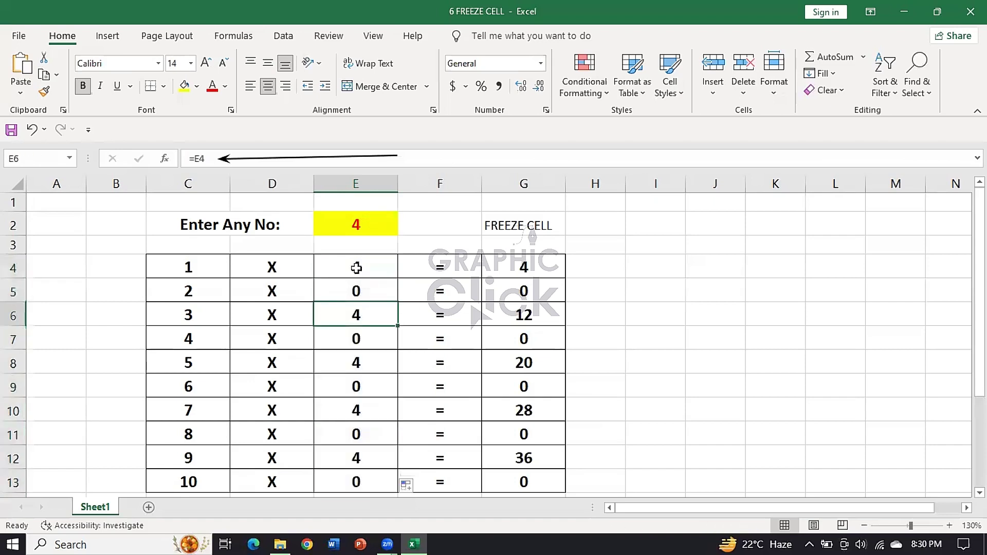
left_click(366, 292)
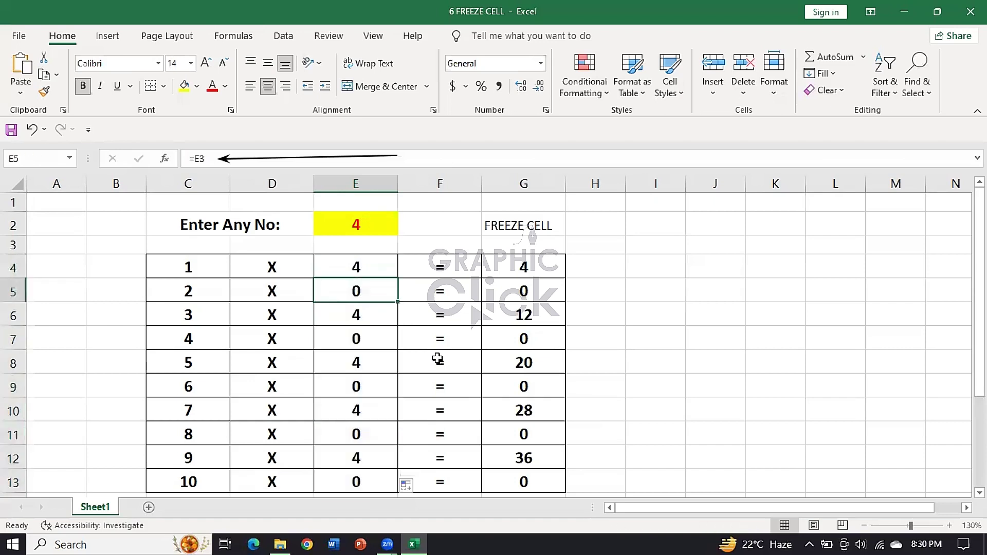
left_click(359, 315)
left_click(369, 269)
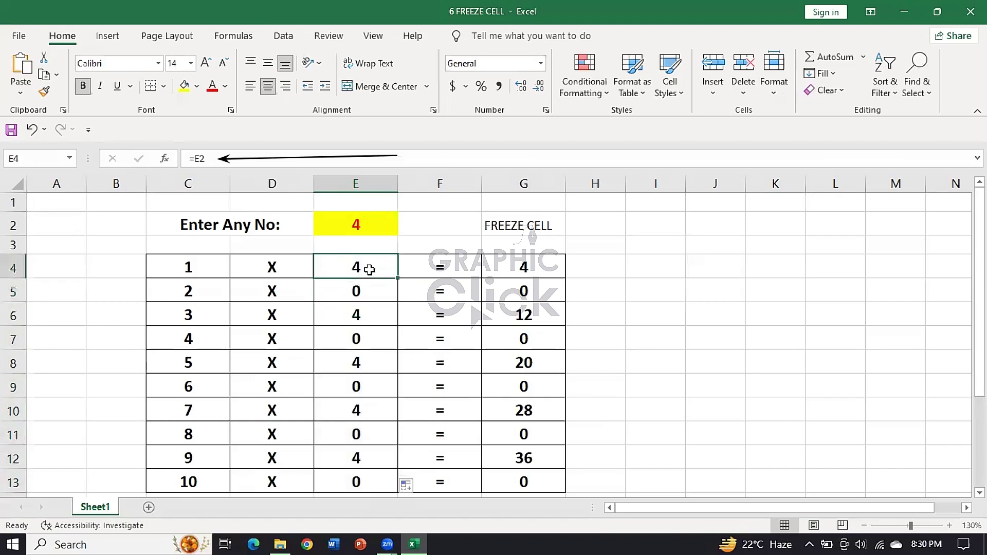
key("ctrl+z")
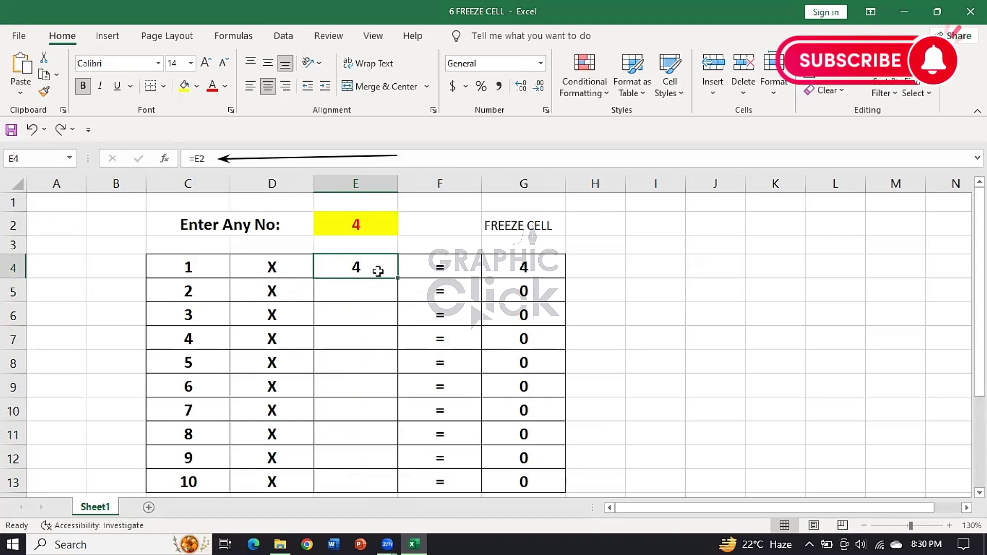
double_click(375, 271)
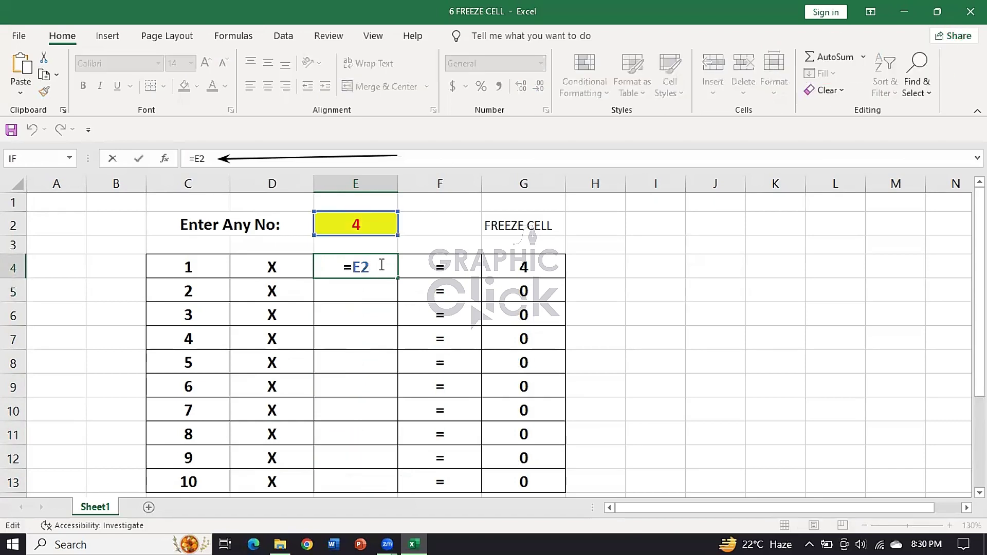
Make E4's formula the absolute reference =$E$2, still showing 4.
left_click(361, 261)
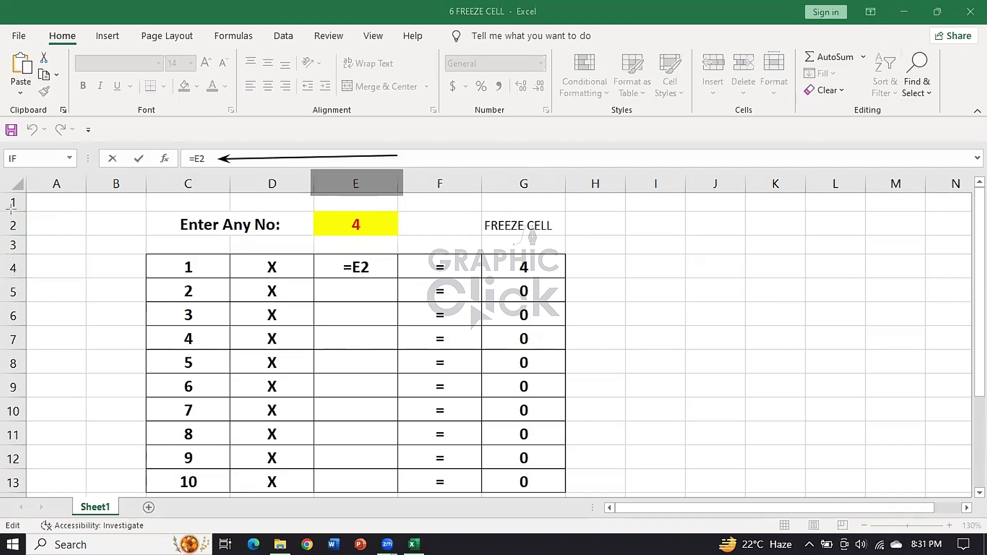
left_click_drag(1, 210, 50, 234)
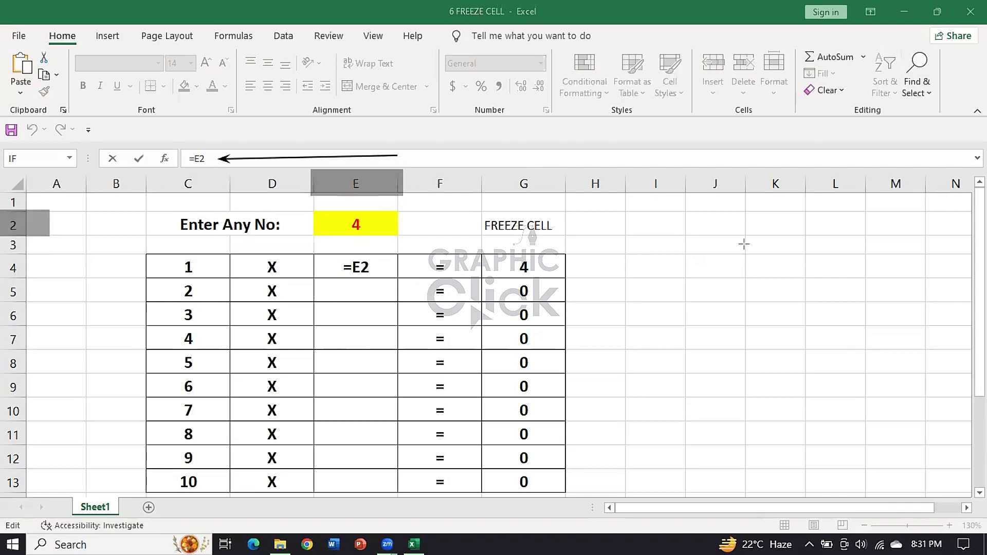
double_click(376, 266)
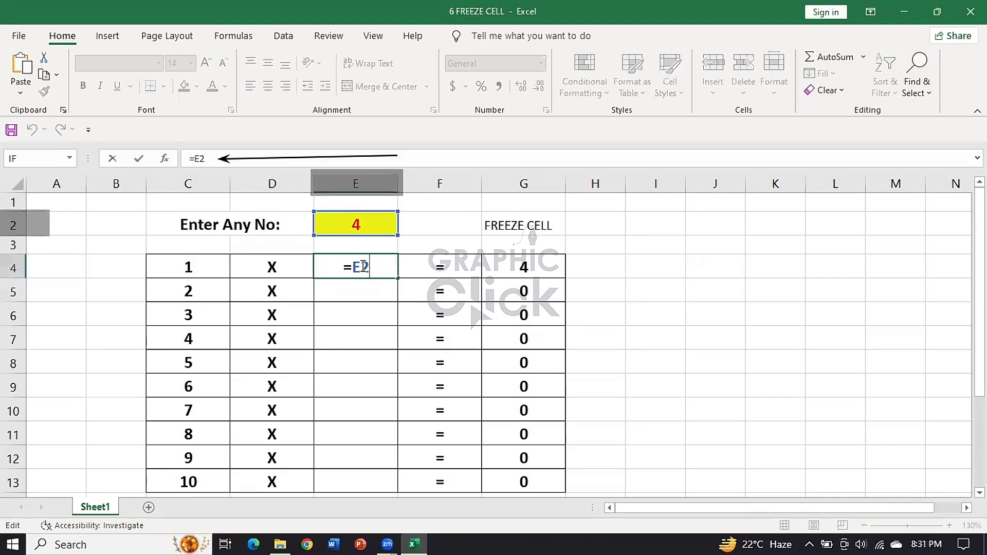
type("$E")
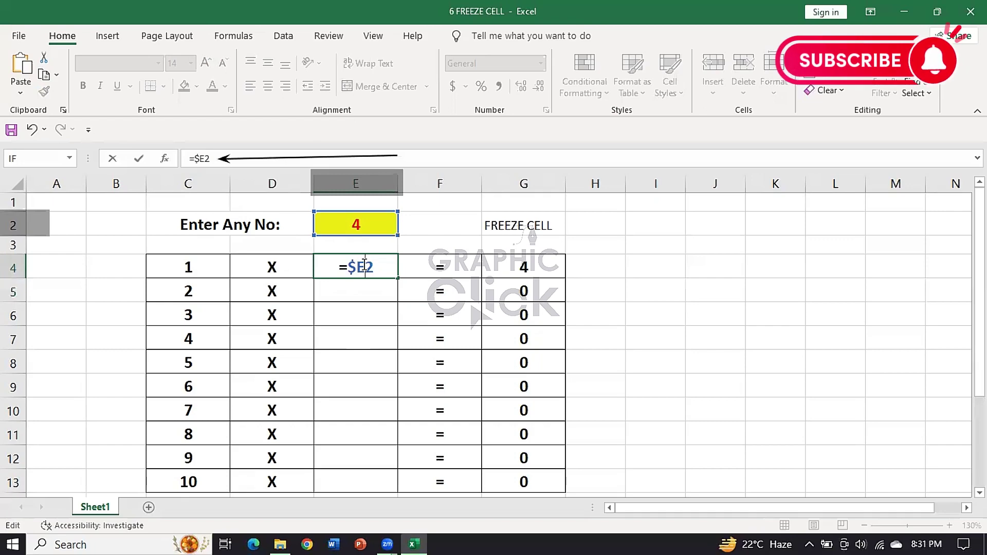
type("$")
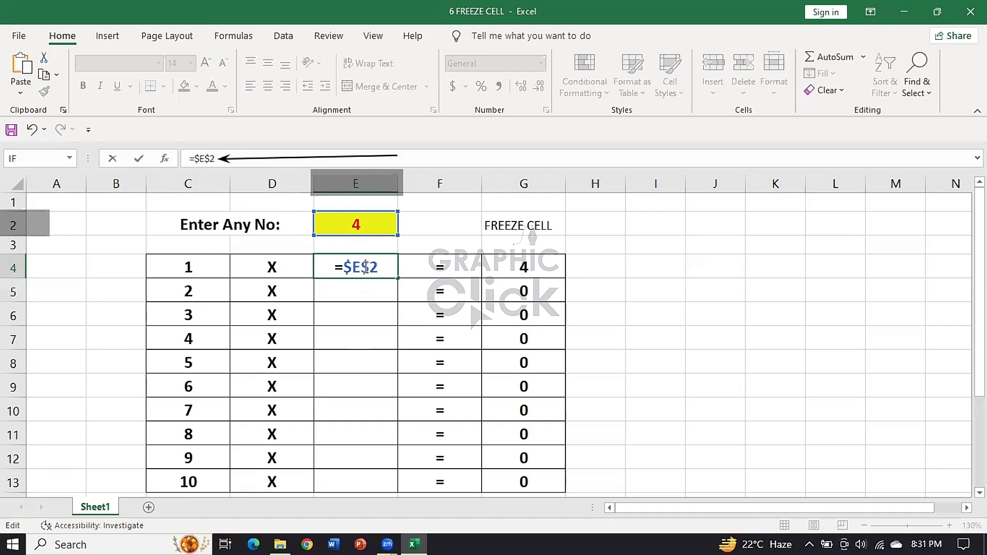
left_click_drag(372, 269, 315, 268)
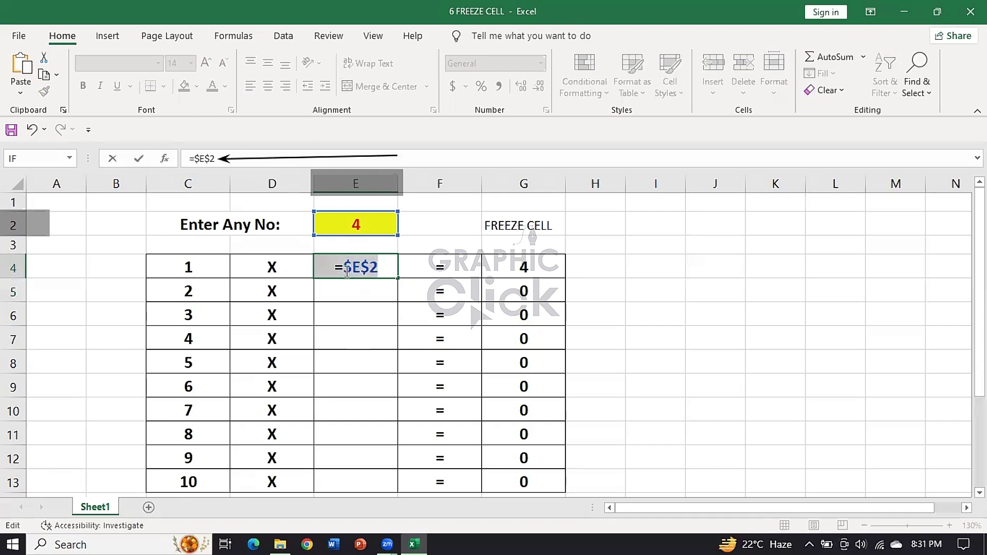
left_click(353, 271)
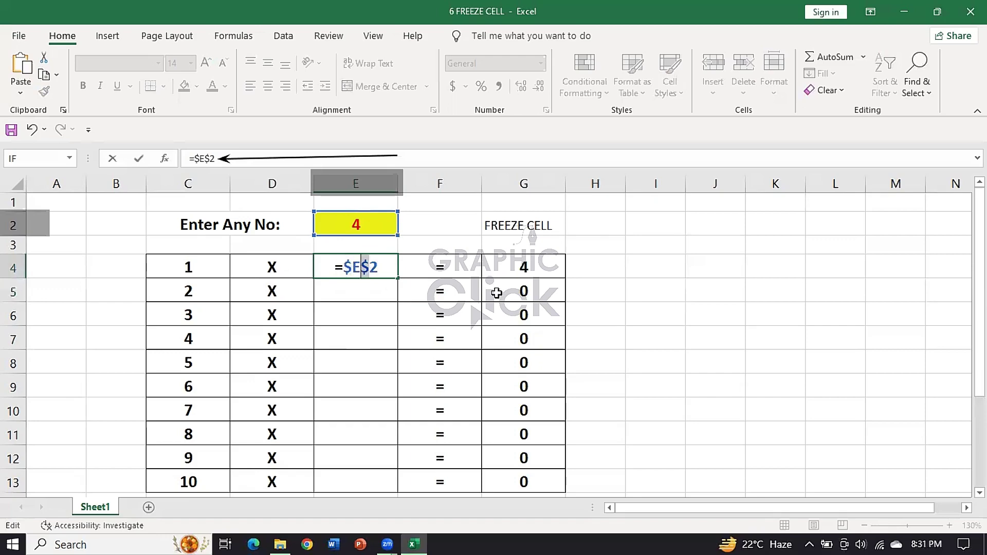
key("Return")
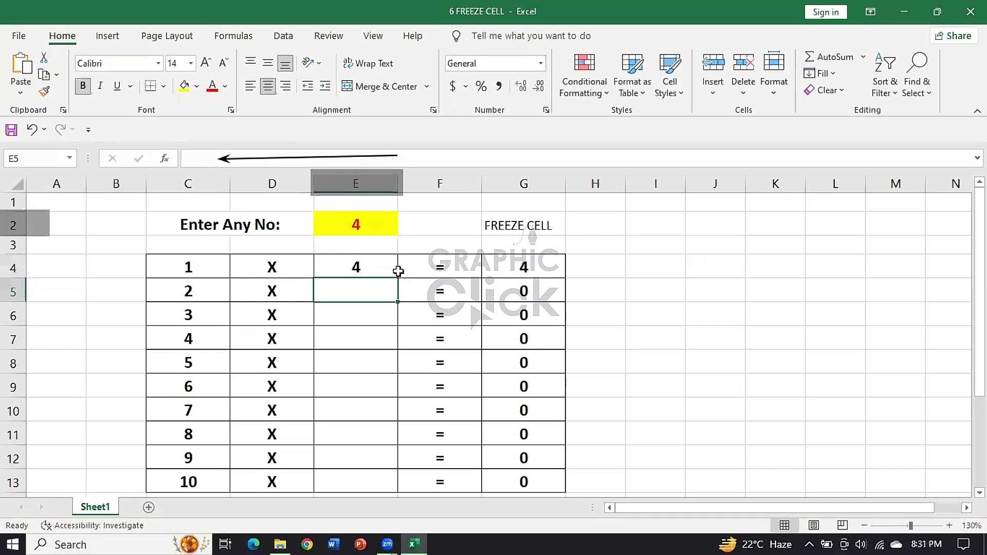
Copy E4's =$E$2 formula down through E13 so results run 4 to 40.
left_click(388, 267)
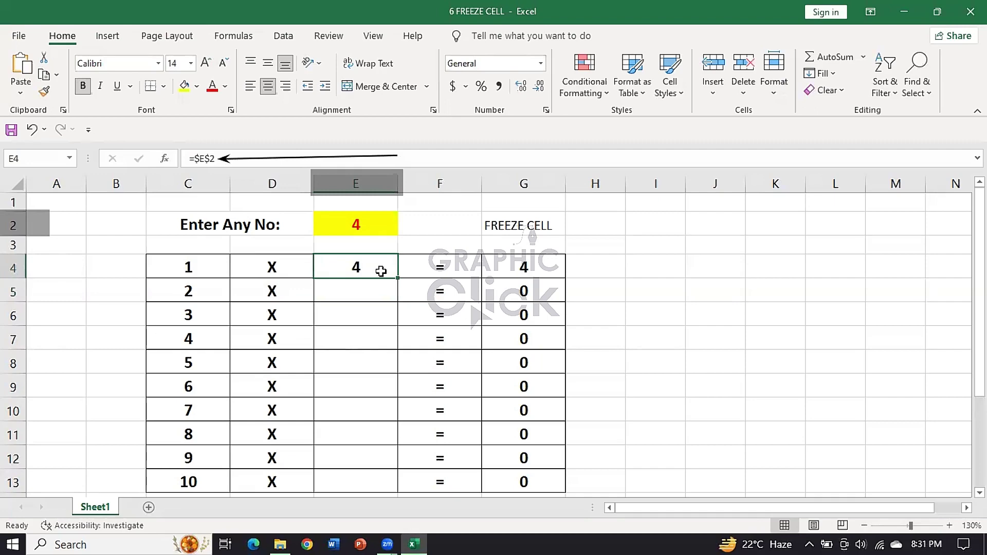
left_click_drag(398, 278, 383, 481)
left_click_drag(368, 271, 360, 315)
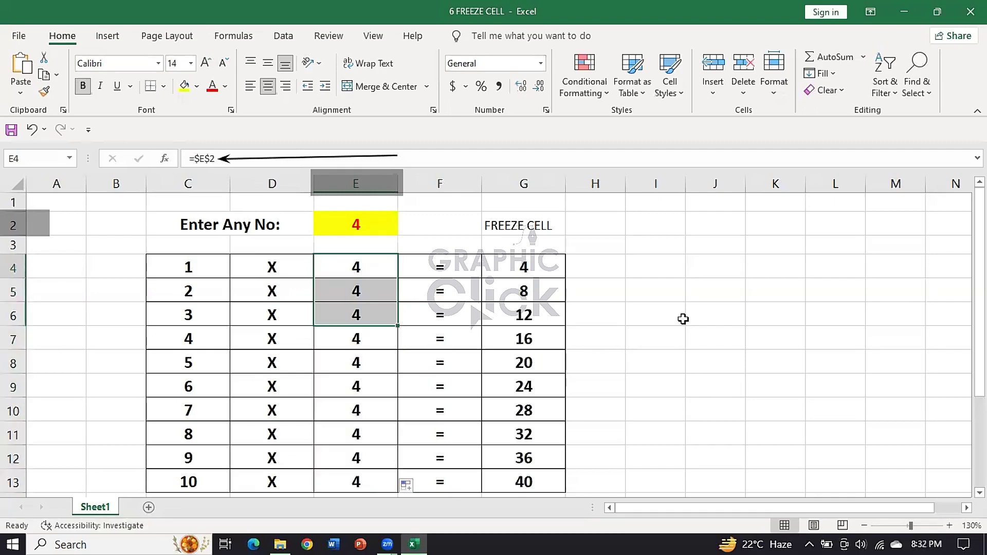
key("shift+Up")
key("shift+Up")
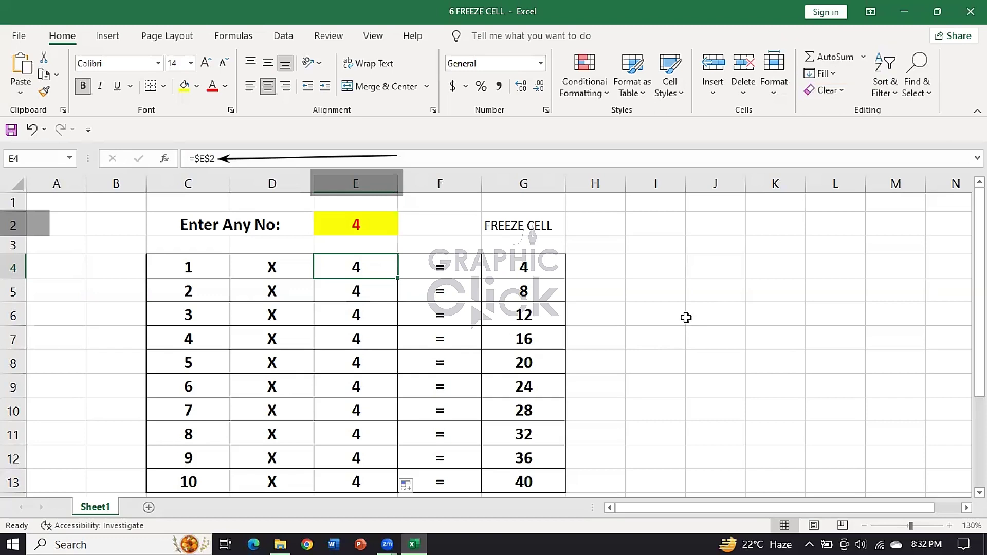
mouse_move(362, 270)
left_mouse_down()
mouse_move(382, 420)
mouse_move(374, 479)
left_mouse_up()
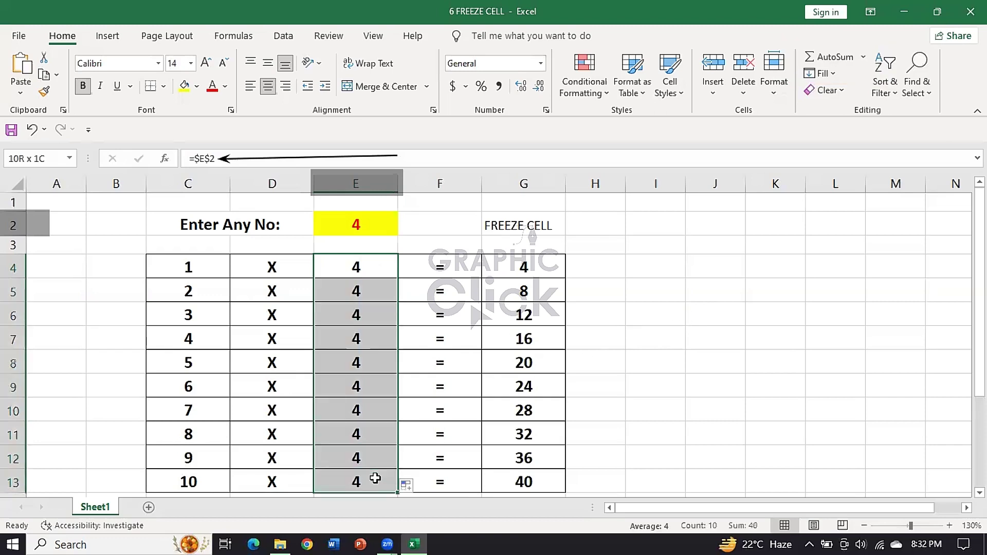
left_click(387, 265)
left_click(379, 231)
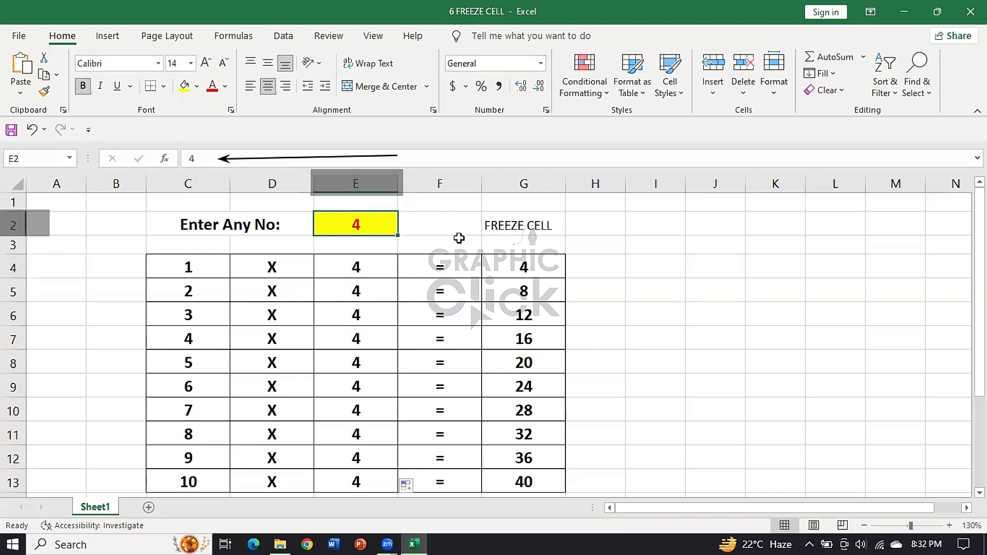
Enter 9 in E2 and check the multiplier formulas in E4:E13.
type("9")
key("Return")
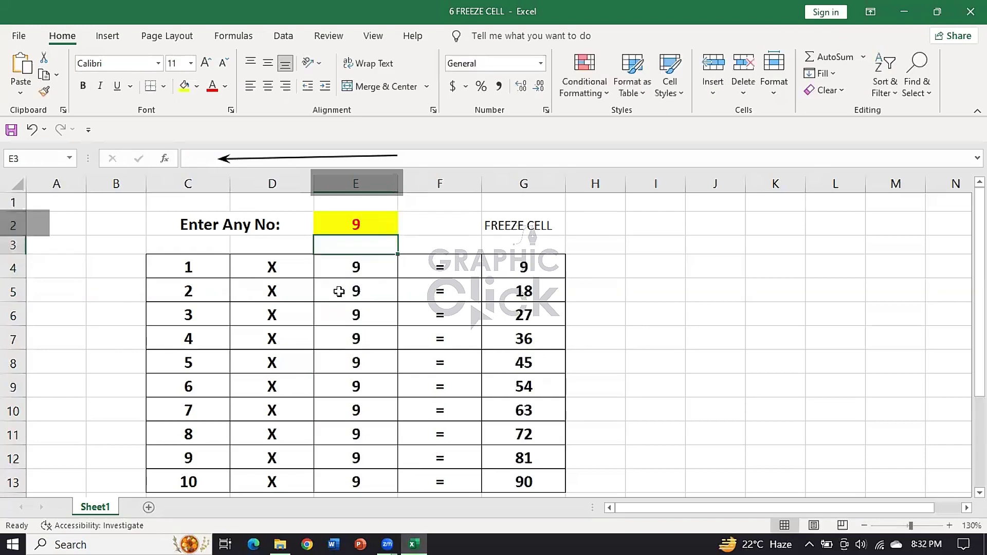
left_click(351, 276)
left_click_drag(356, 325, 360, 476)
Select the results G4:G13 and inspect the formulas in G4 and G5.
left_click_drag(529, 264, 534, 479)
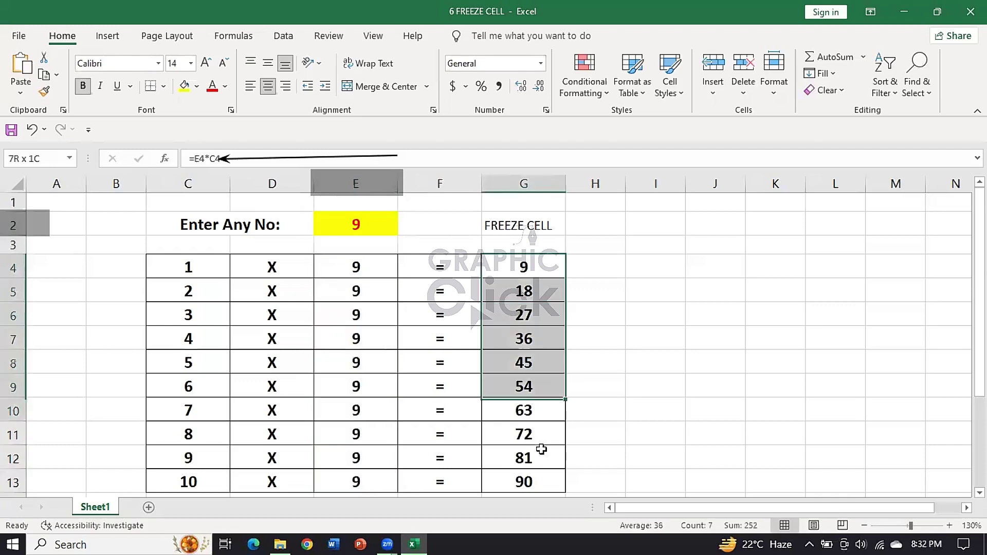
left_click(529, 264)
mouse_move(545, 278)
left_mouse_down()
mouse_move(548, 429)
mouse_move(520, 266)
mouse_move(525, 478)
left_mouse_up()
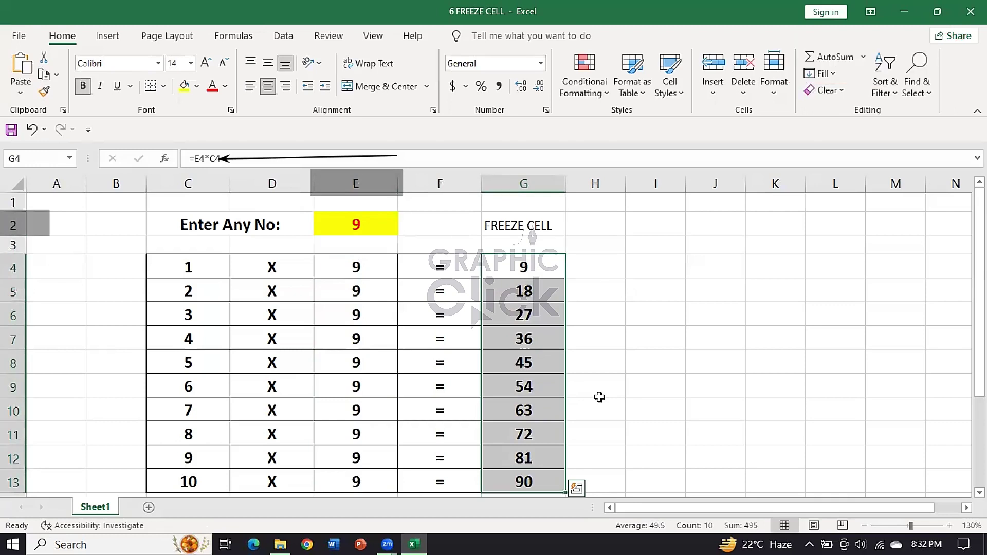
left_click(495, 295)
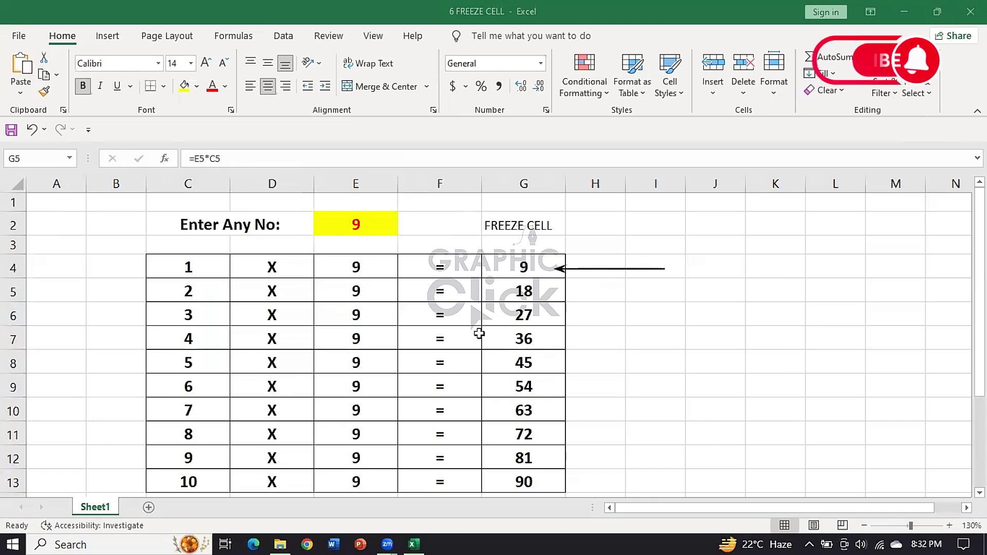
left_click(507, 263)
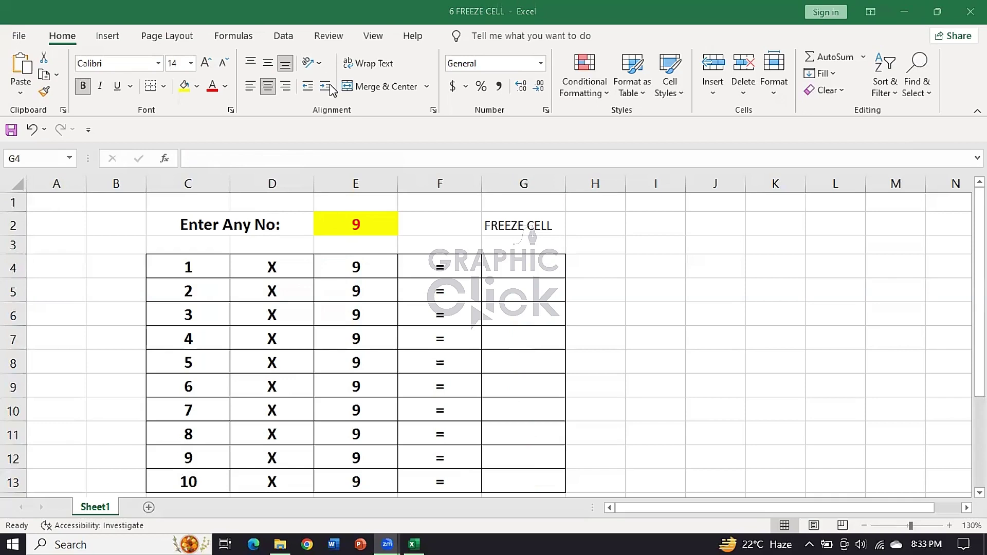
Enter =c4*e4 in G4 and check the values in C4 and E4.
left_click(515, 266)
type("=")
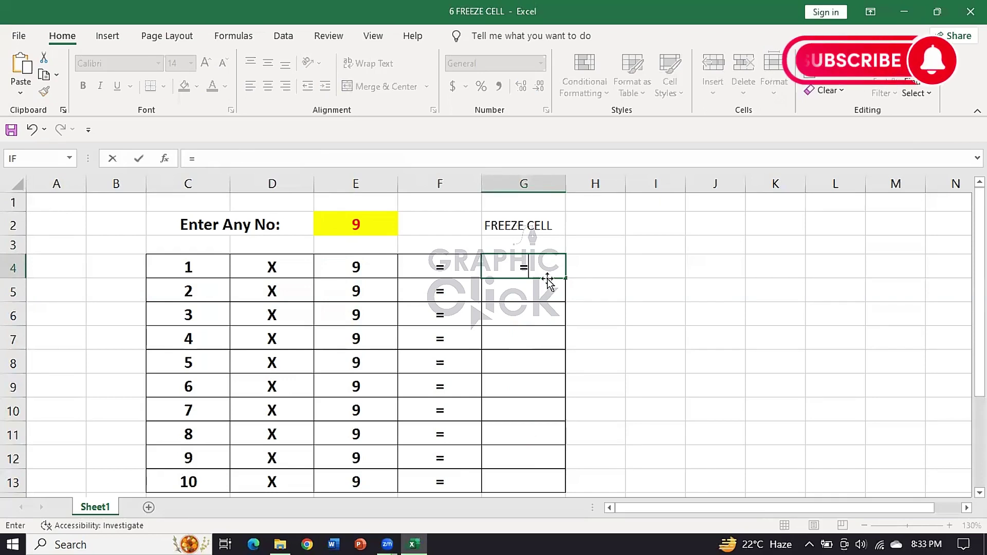
type("c4")
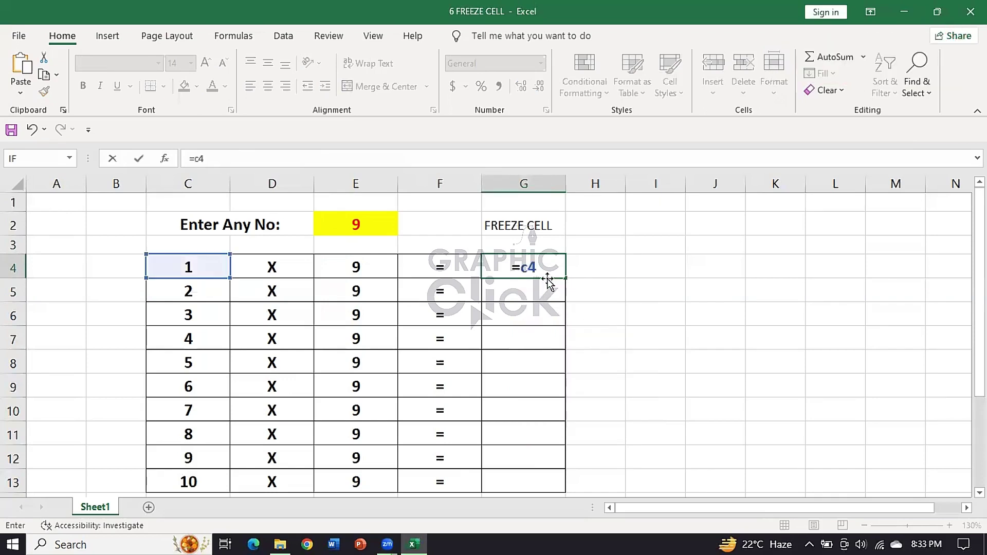
type("*e")
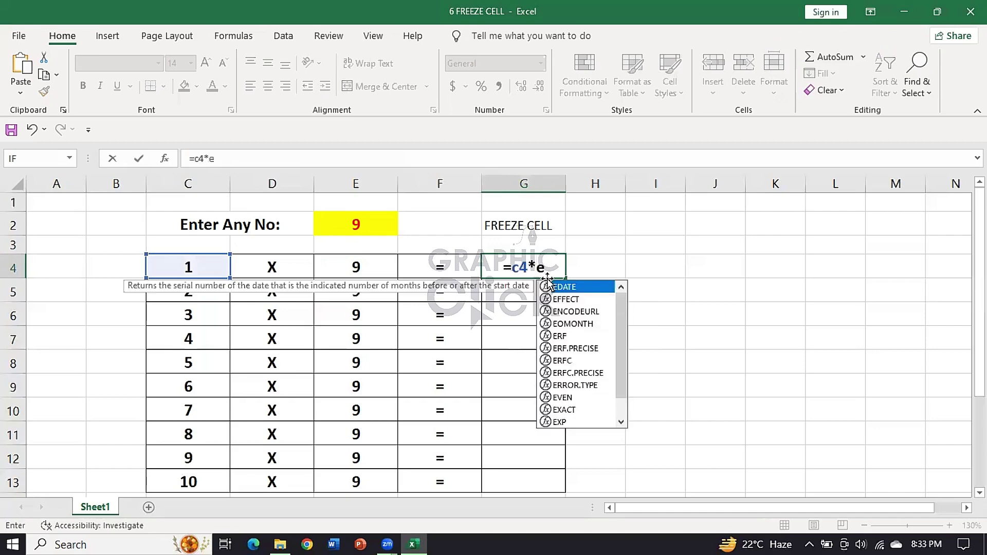
type("4")
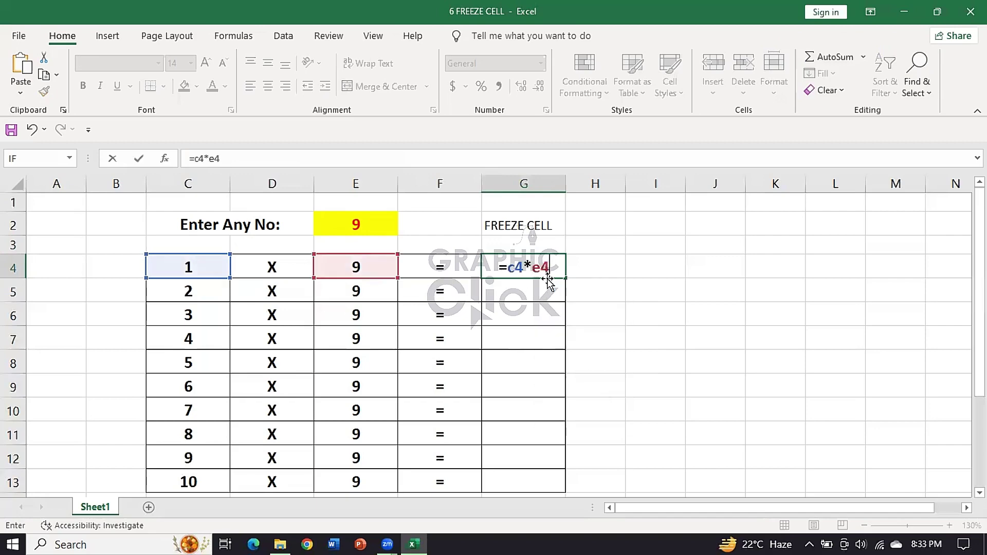
key("Return")
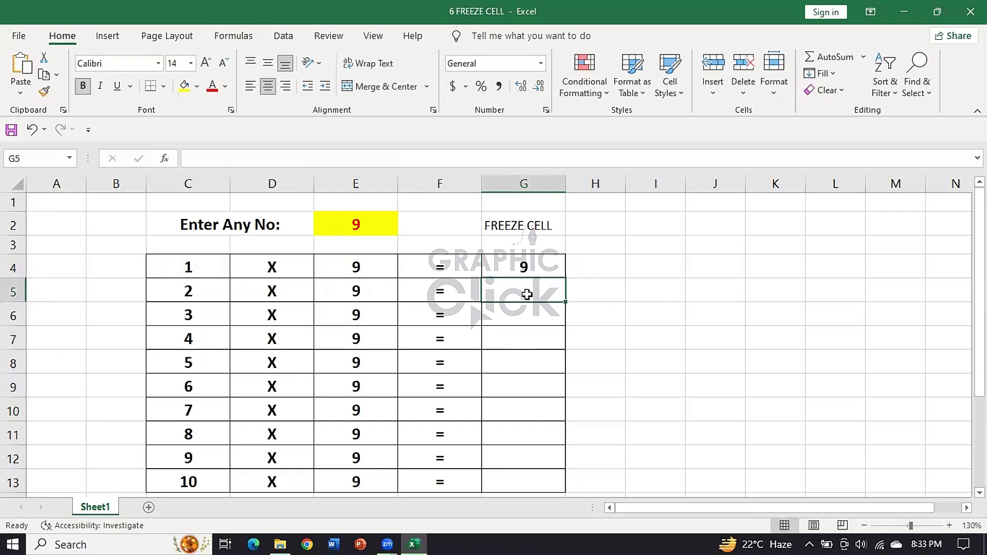
left_click(527, 262)
left_click(187, 261)
left_click(363, 265)
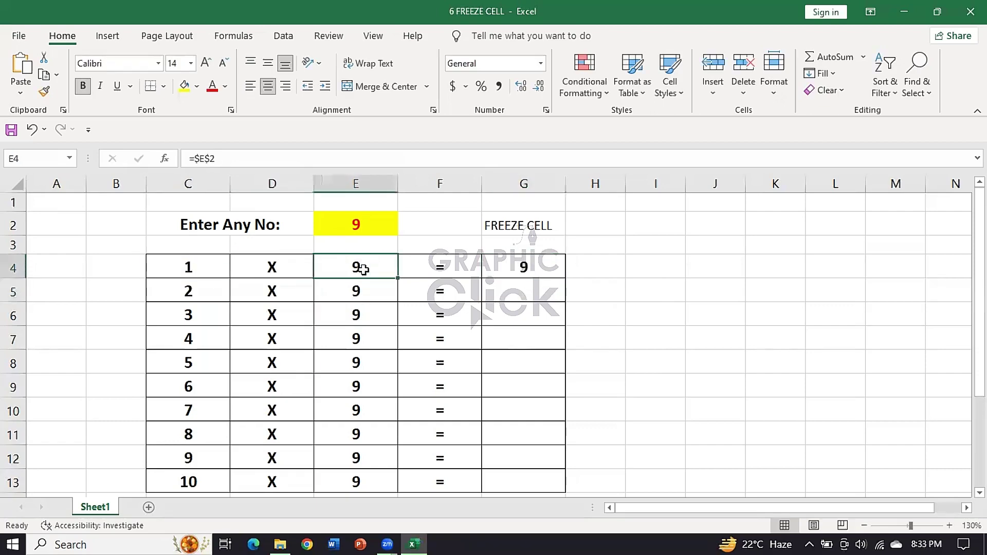
Rewrite G4 as =E4*C4 and copy it down through G13.
left_click(519, 270)
type("=")
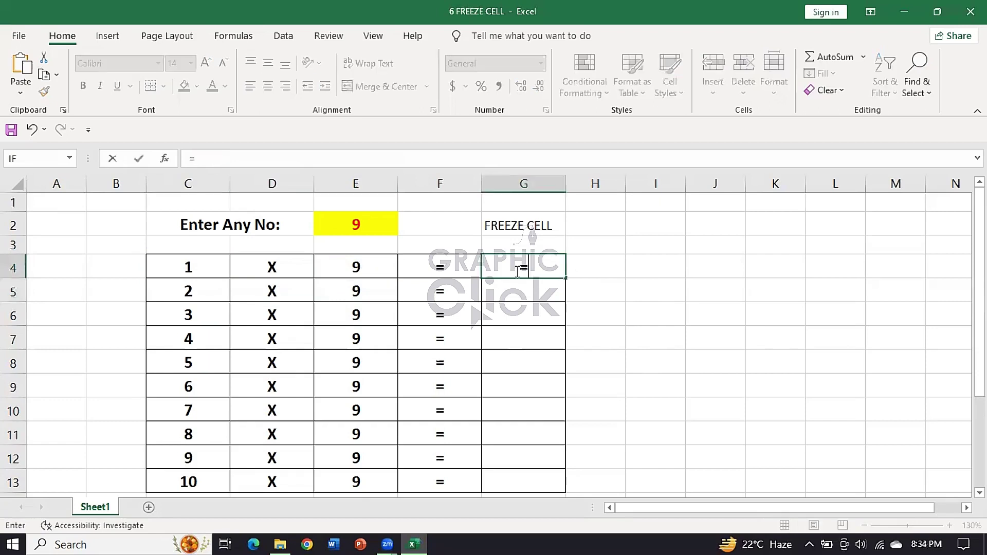
left_click(363, 266)
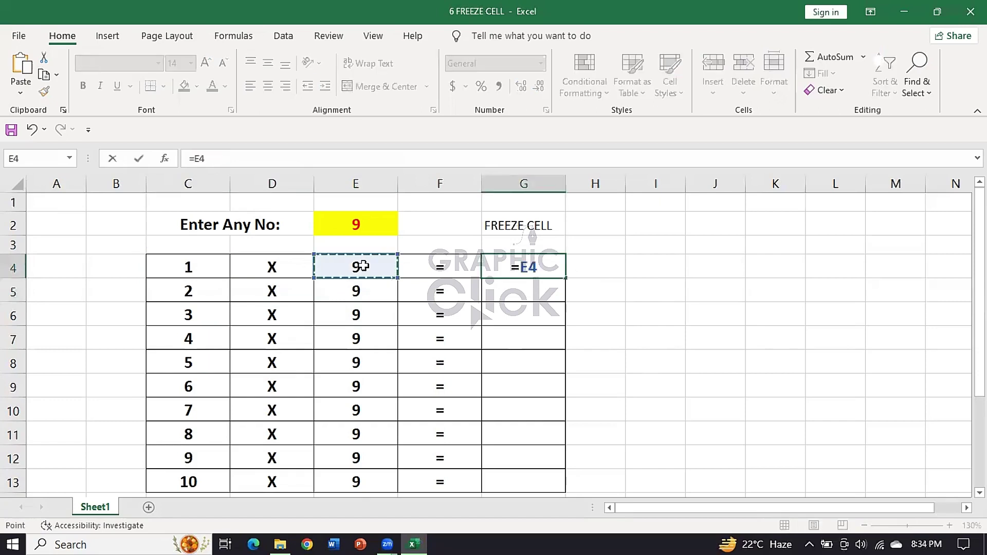
type("*")
left_click(172, 267)
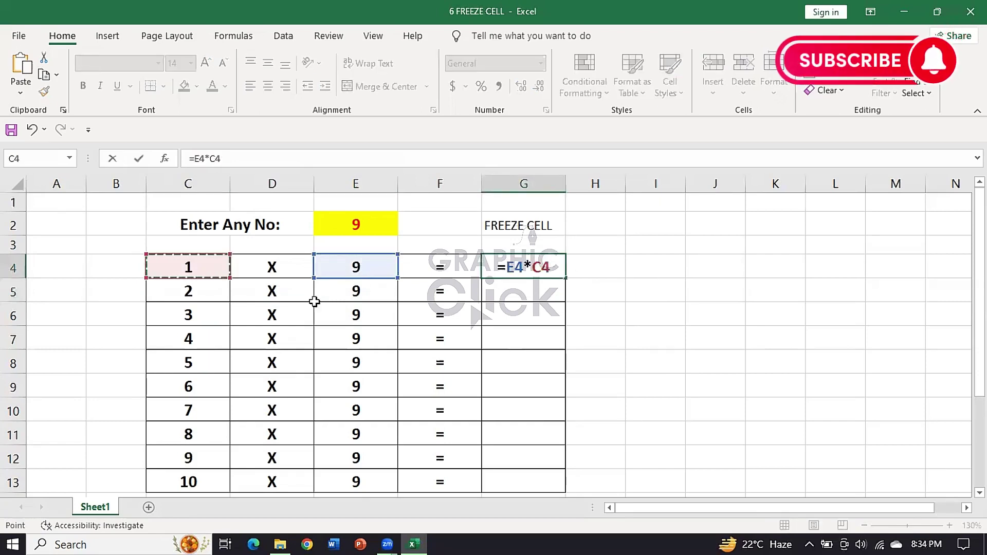
key("Return")
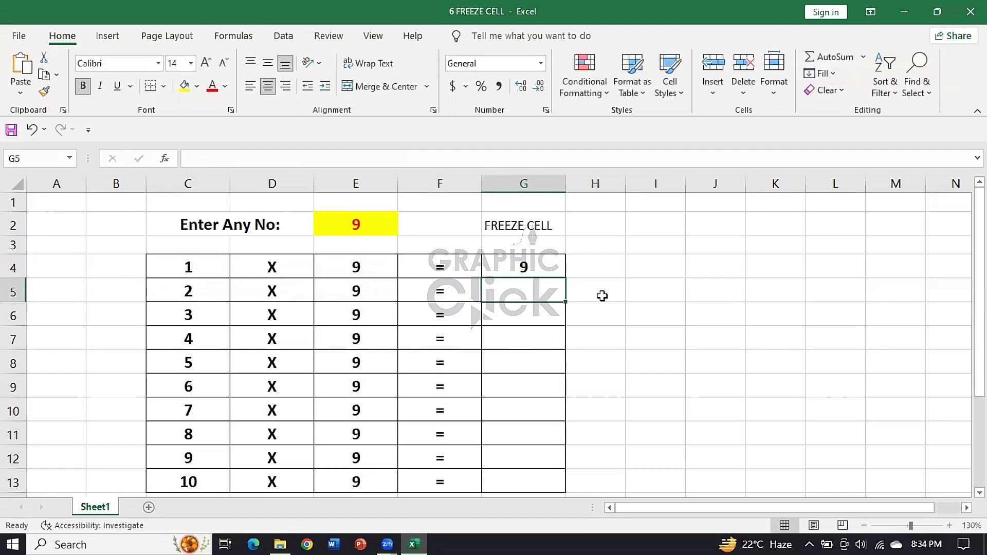
left_click(546, 270)
left_click_drag(564, 278, 566, 492)
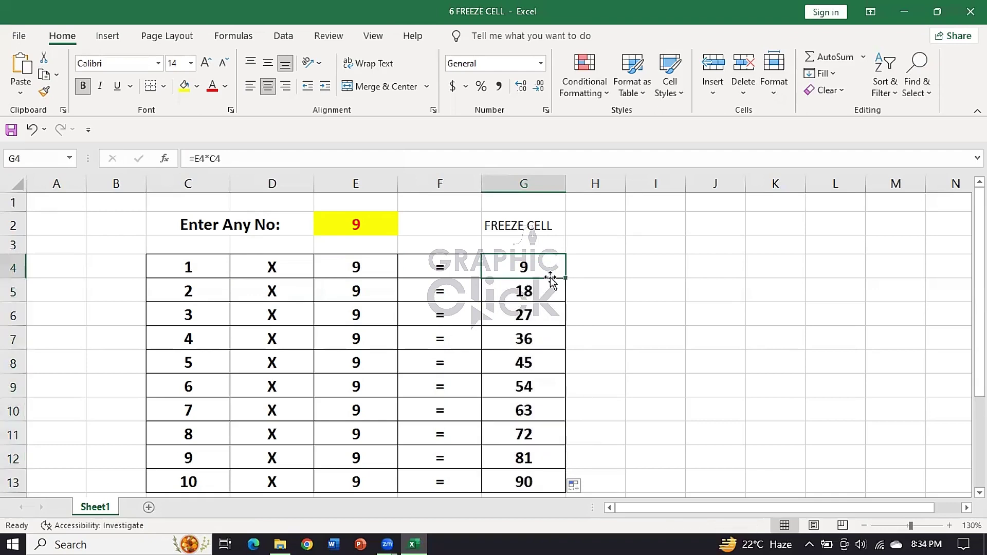
Inspect the copied formulas in G5 and G6 and the values in row 7.
double_click(545, 292)
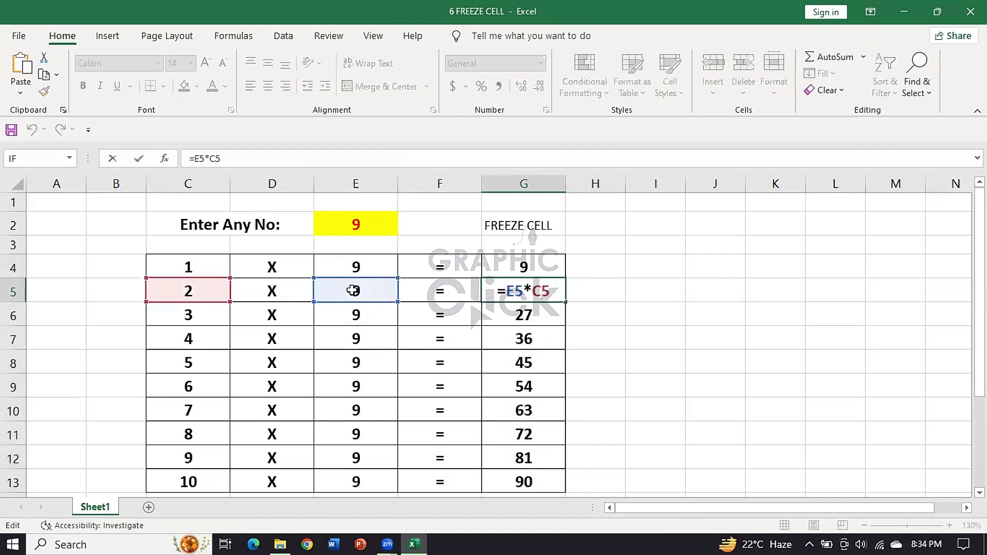
double_click(526, 318)
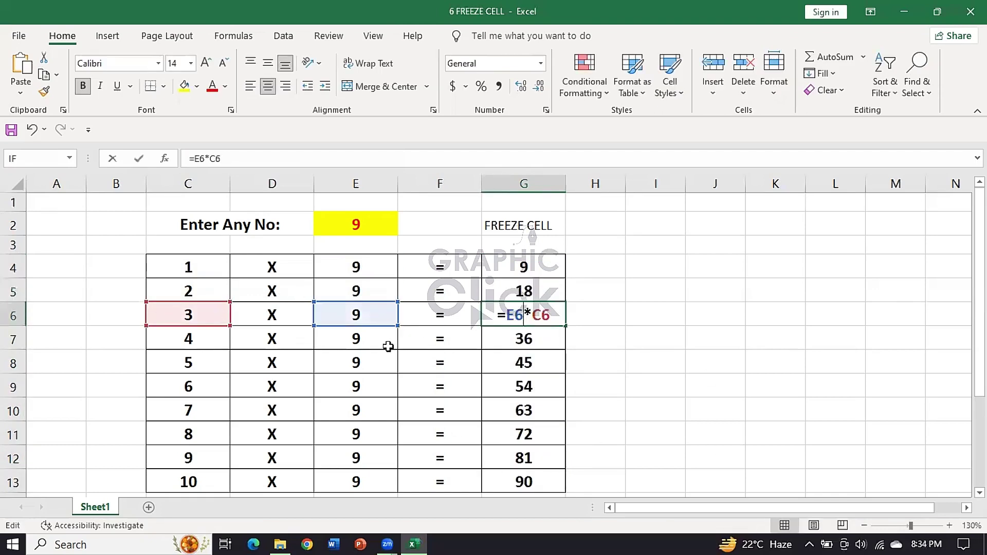
key("Return")
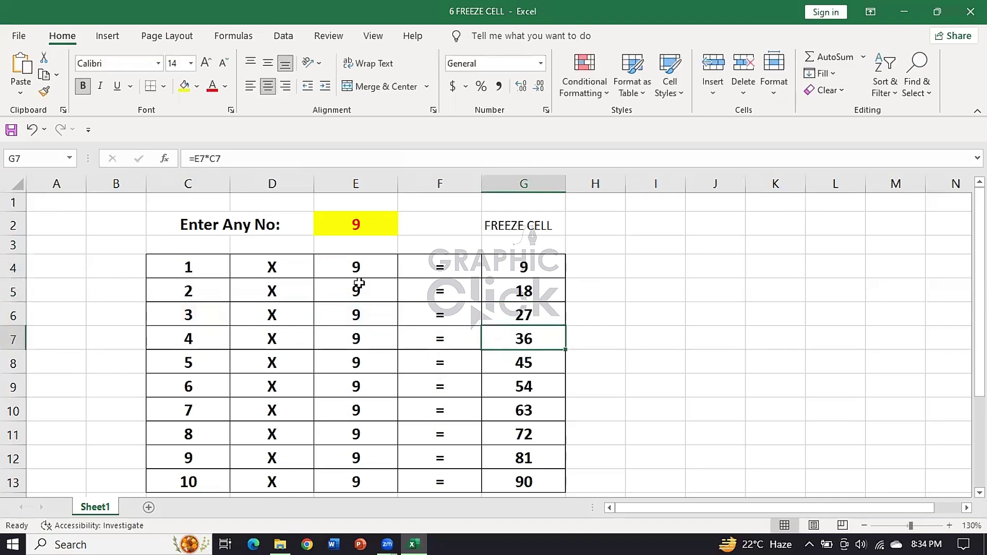
left_click(358, 339)
left_click(214, 339)
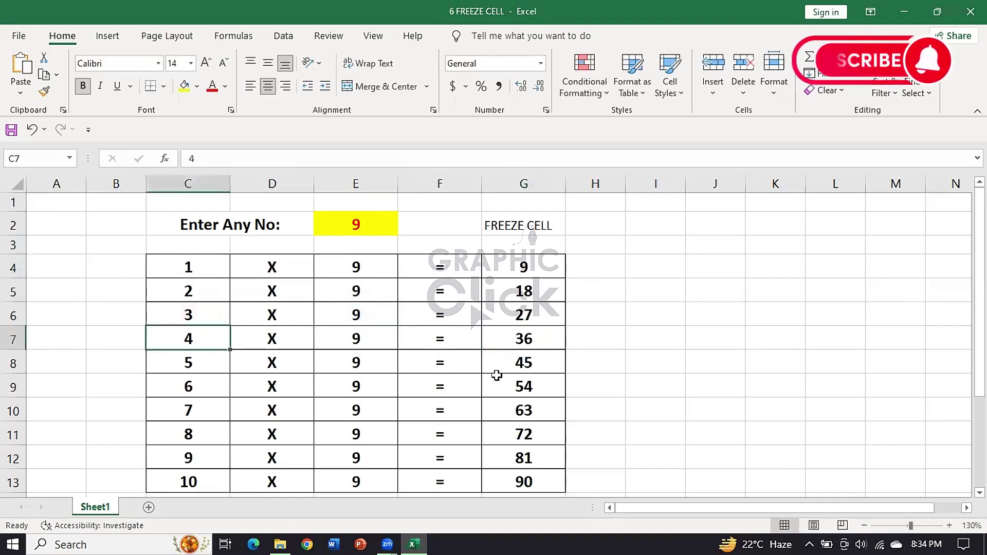
left_click(530, 348)
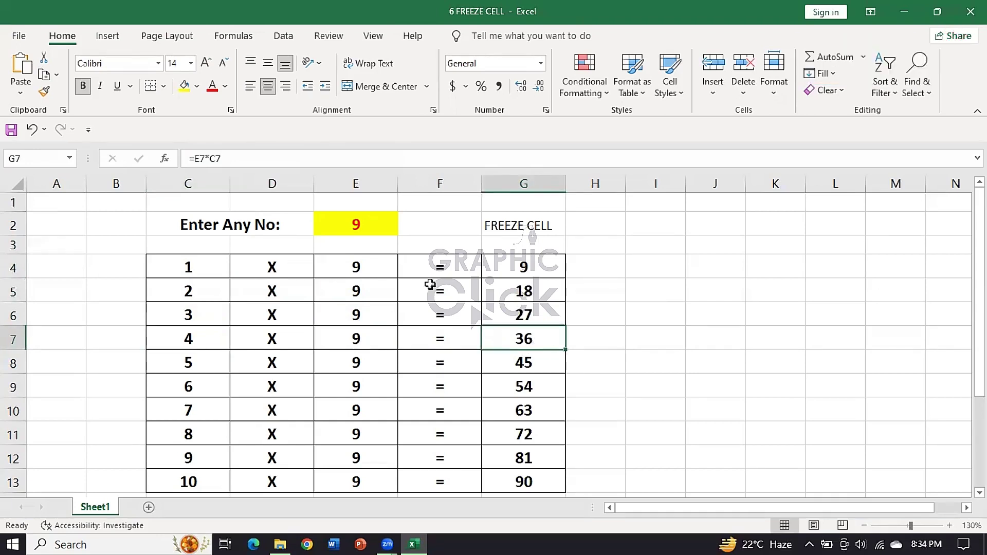
left_click(381, 272)
left_click(545, 269)
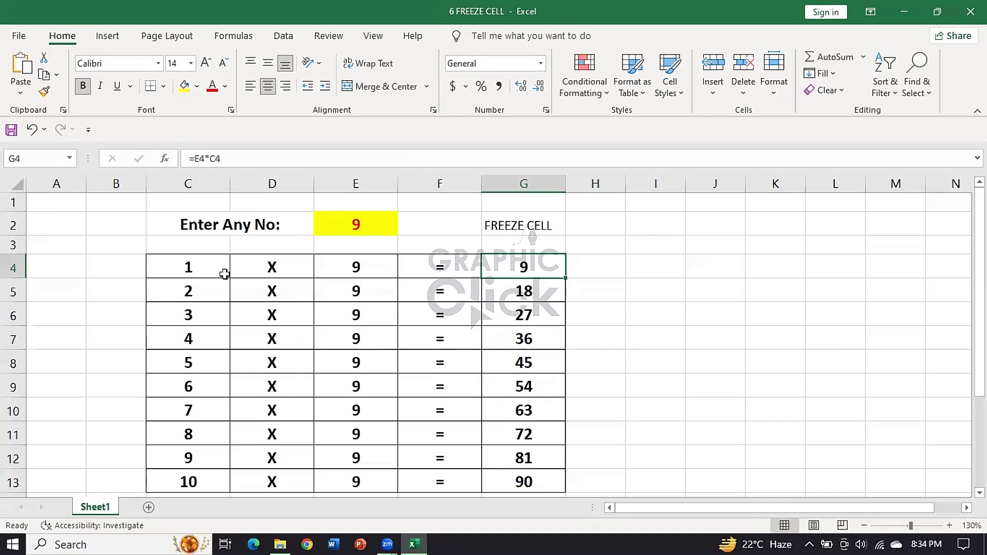
left_click_drag(206, 268, 528, 410)
scroll(527, 410, "up", 1)
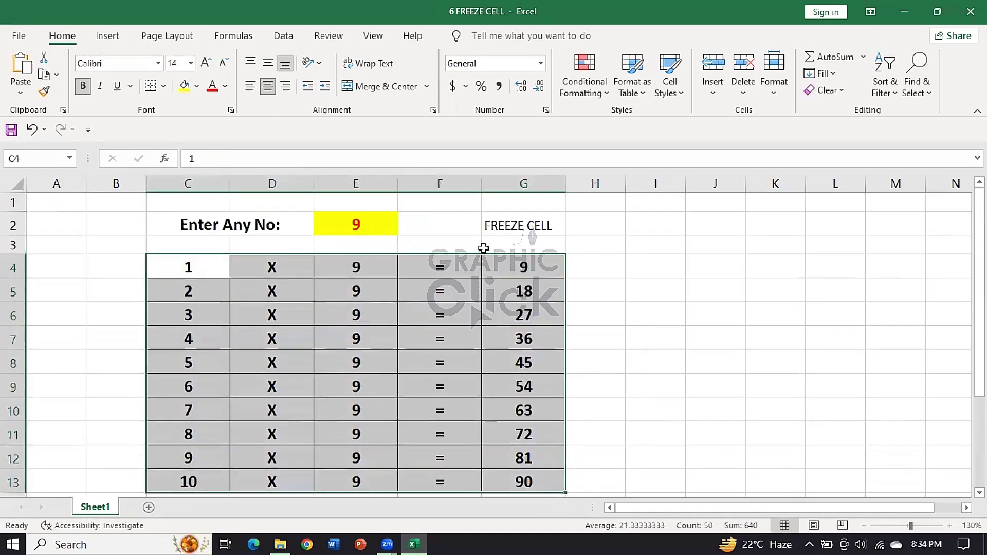
left_click(513, 239)
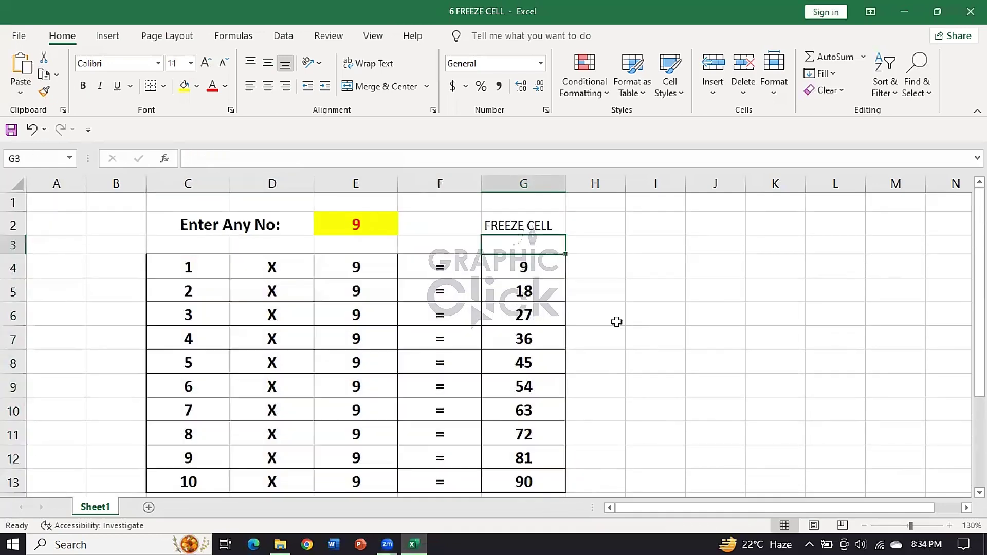
Close the FREEZE CELL workbook without saving and open COUNT from the EXCEL folder.
key("alt+F4")
key("n")
left_click(332, 225)
key("alt+F4")
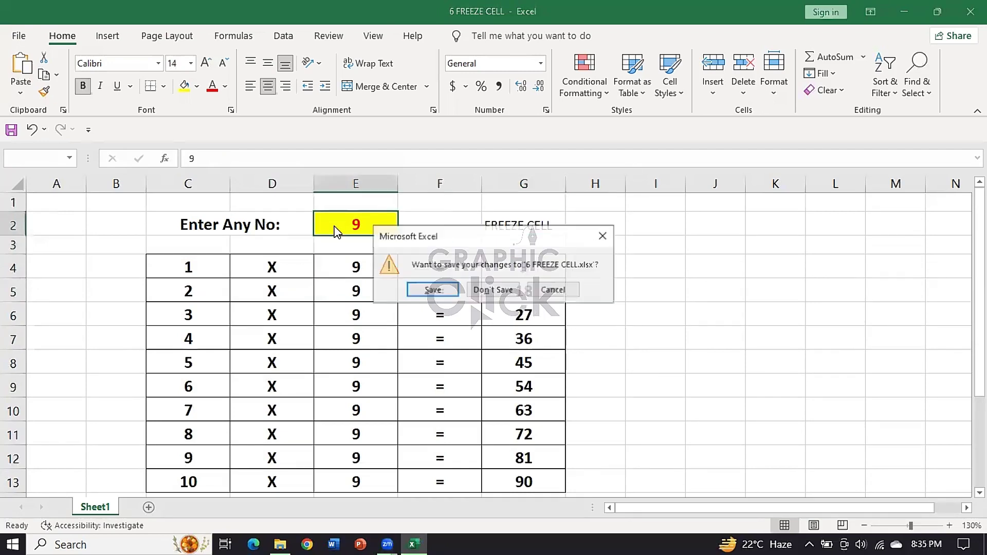
left_click(480, 289)
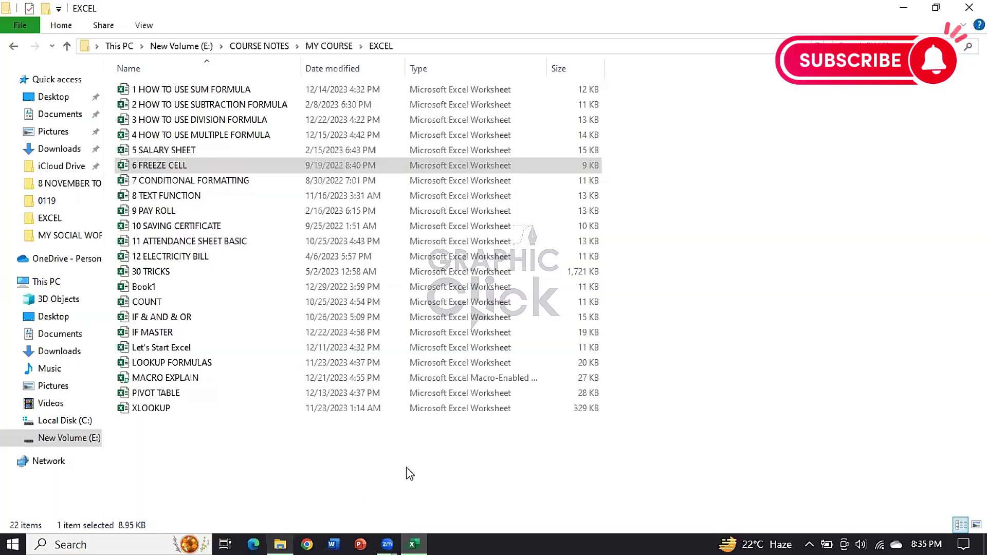
left_click(491, 468)
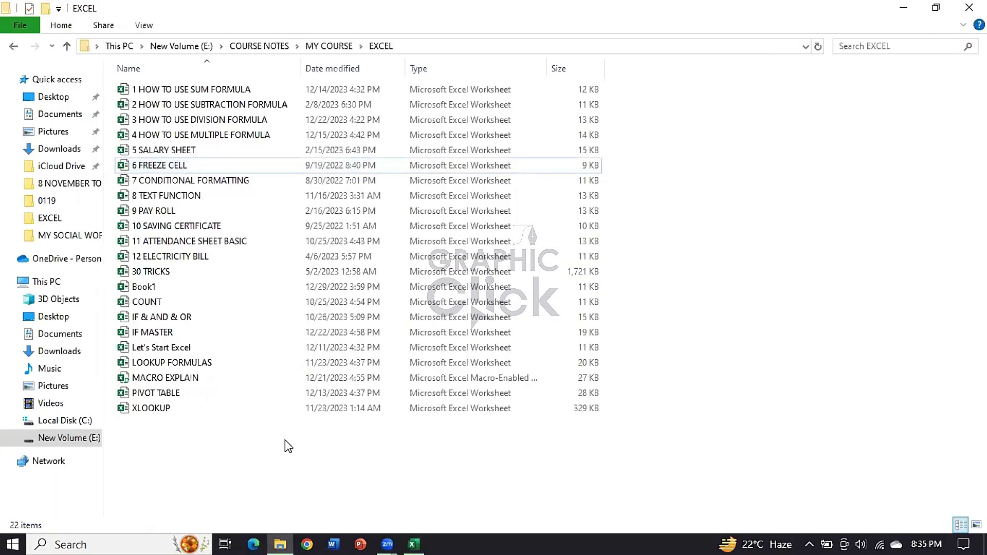
double_click(153, 303)
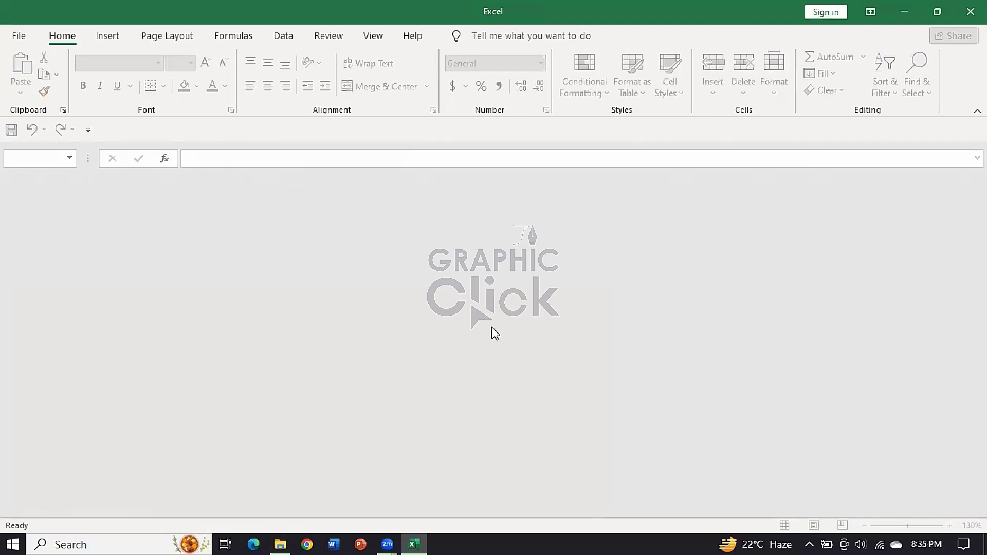
Sketch ink arrows toward the COUNTA and COUNTBLANK results, then undo them.
scroll(447, 370, "down", 3)
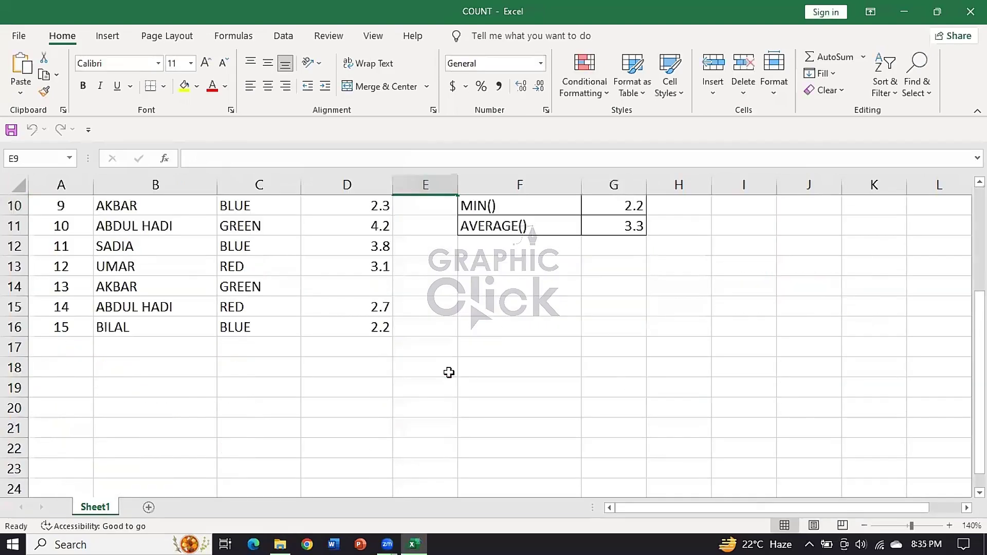
scroll(514, 355, "up", 3)
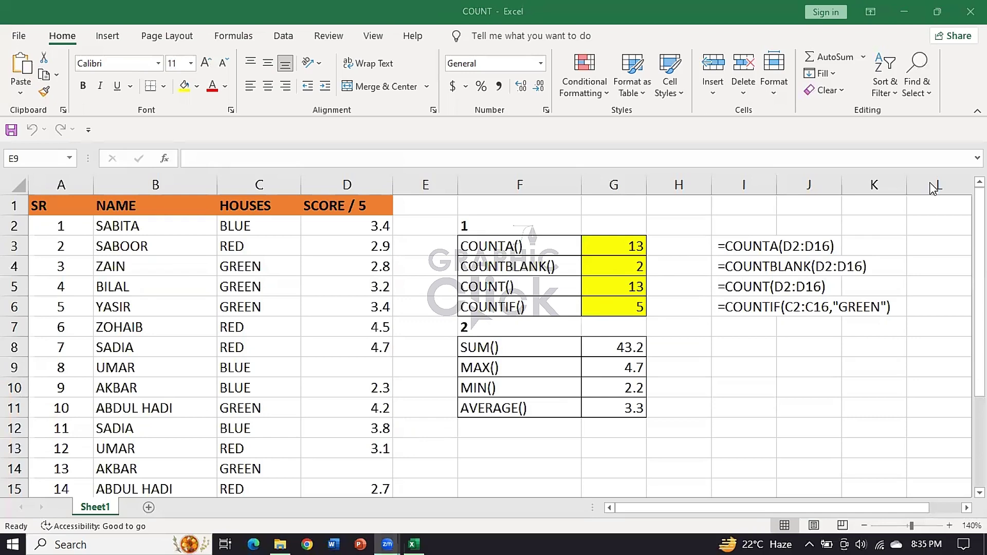
left_click_drag(695, 245, 649, 246)
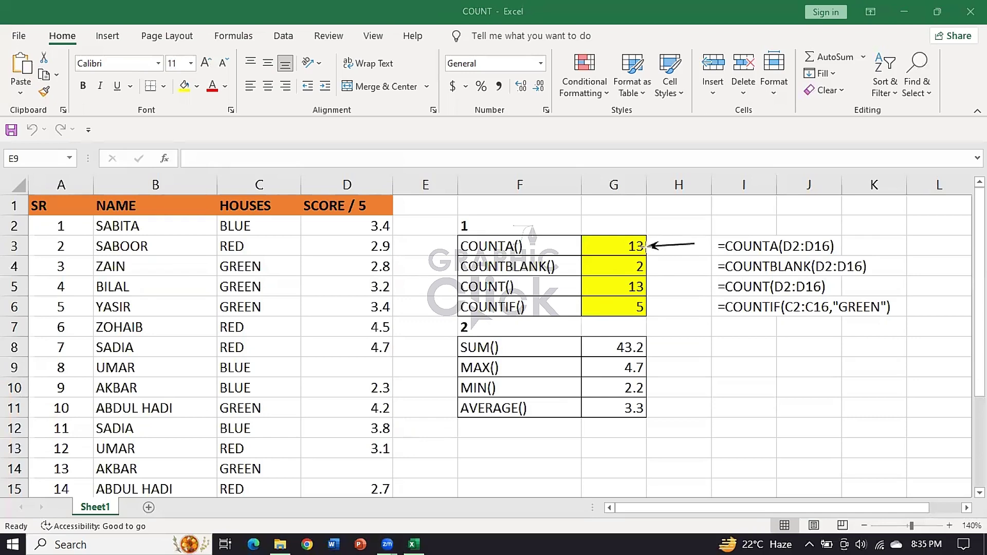
mouse_move(692, 269)
left_mouse_down()
mouse_move(649, 269)
mouse_move(649, 308)
left_mouse_up()
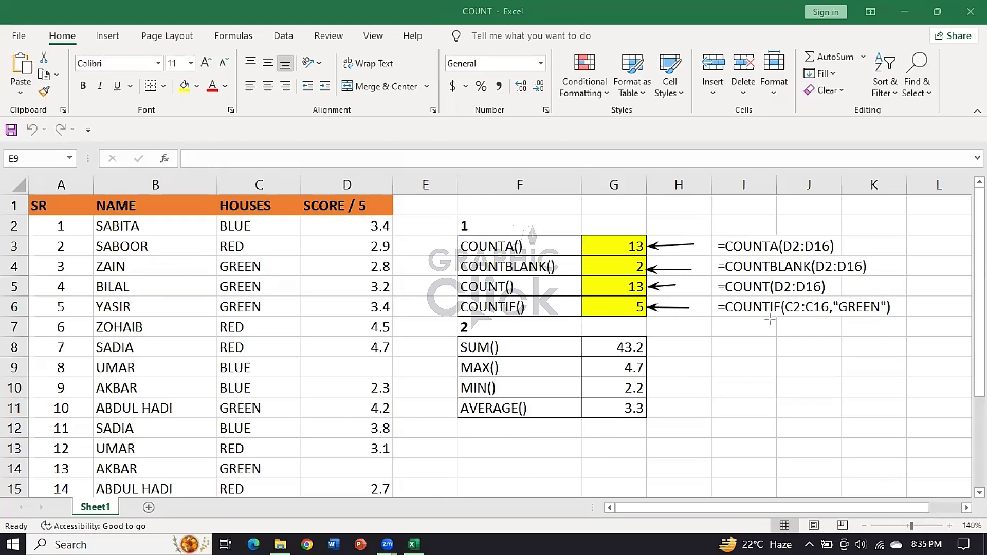
key("ctrl+z")
key("ctrl+z")
key("ctrl+z")
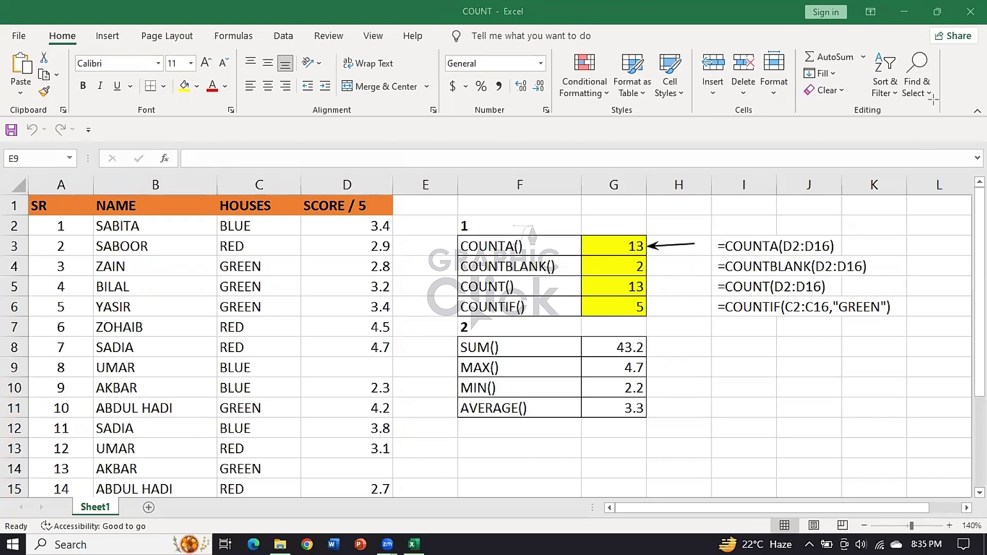
Ink check marks beside each filled score in column D, from D2 down to 2.7 in row 15.
left_click(489, 307)
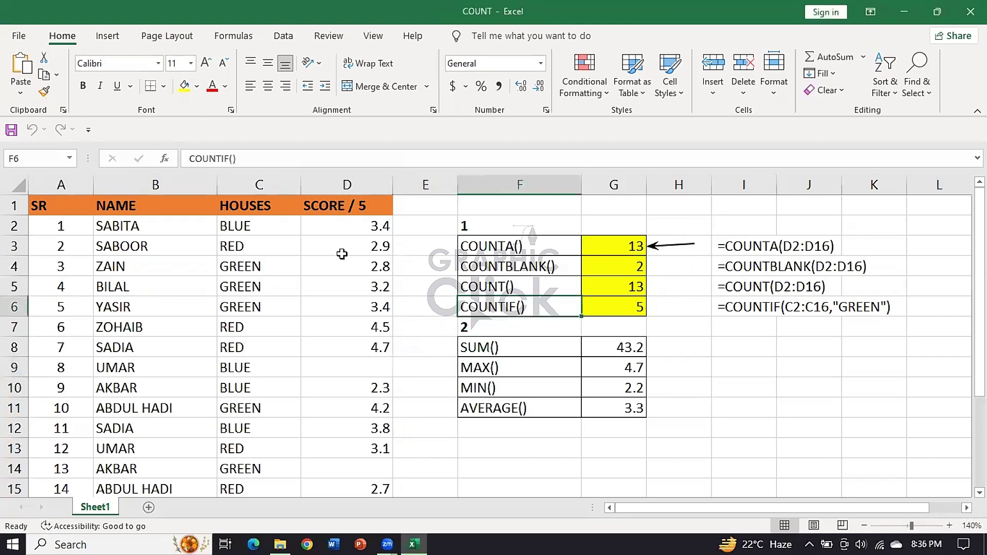
left_click_drag(373, 226, 369, 445)
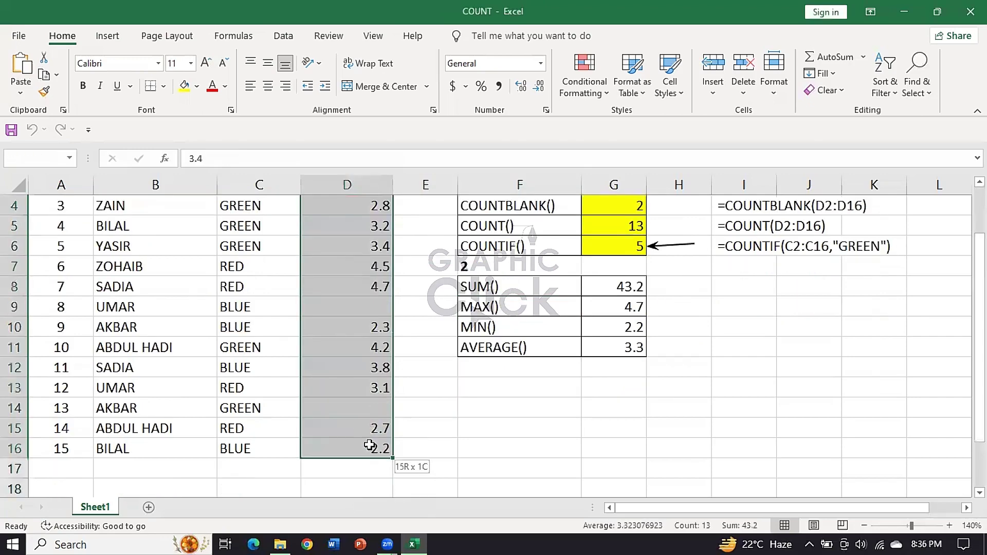
scroll(471, 419, "up", 1)
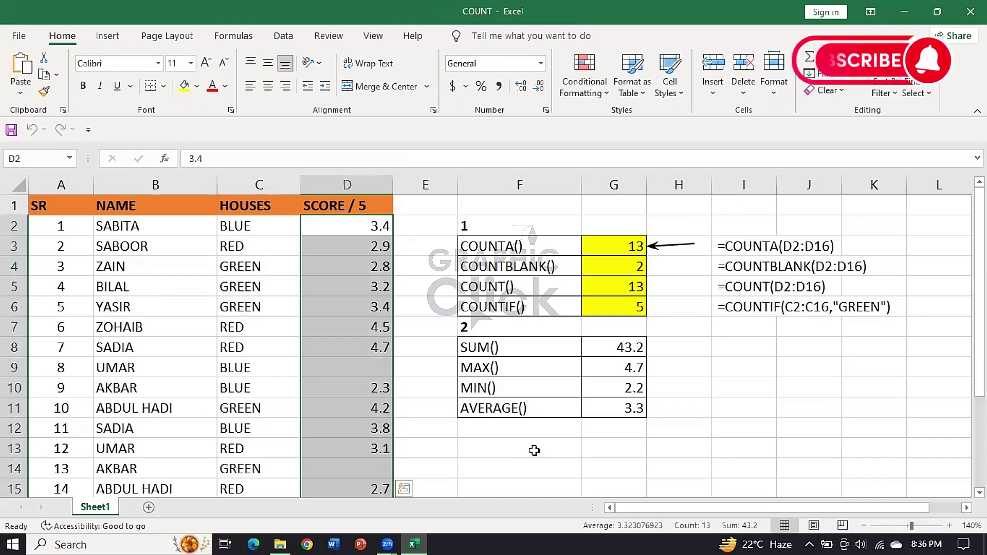
left_click(443, 251)
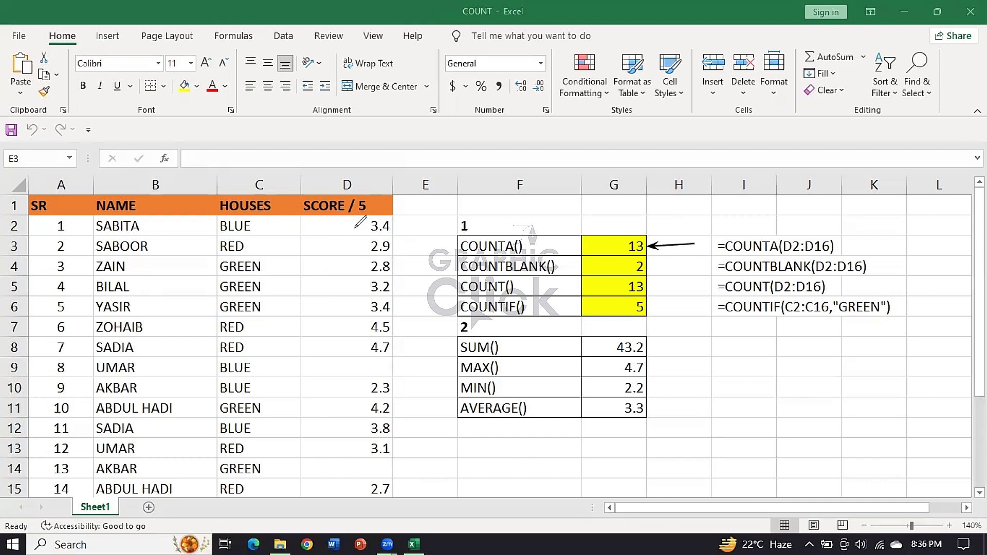
mouse_move(341, 227)
left_mouse_down()
mouse_move(360, 224)
mouse_move(352, 271)
mouse_move(374, 253)
mouse_move(355, 302)
mouse_move(359, 341)
left_mouse_up()
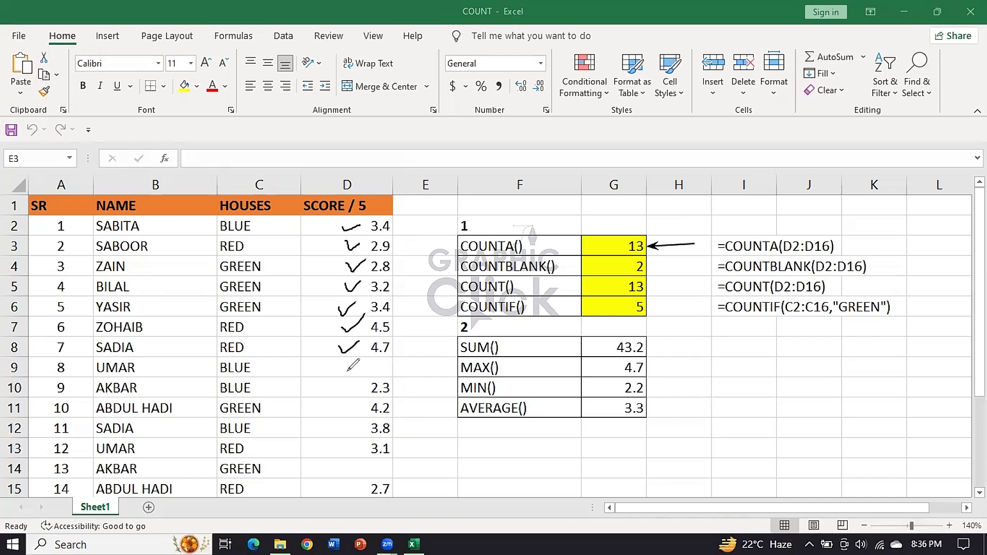
left_click_drag(345, 386, 373, 396)
mouse_move(349, 431)
left_mouse_down()
mouse_move(364, 423)
mouse_move(364, 443)
left_mouse_up()
left_click_drag(352, 486, 369, 484)
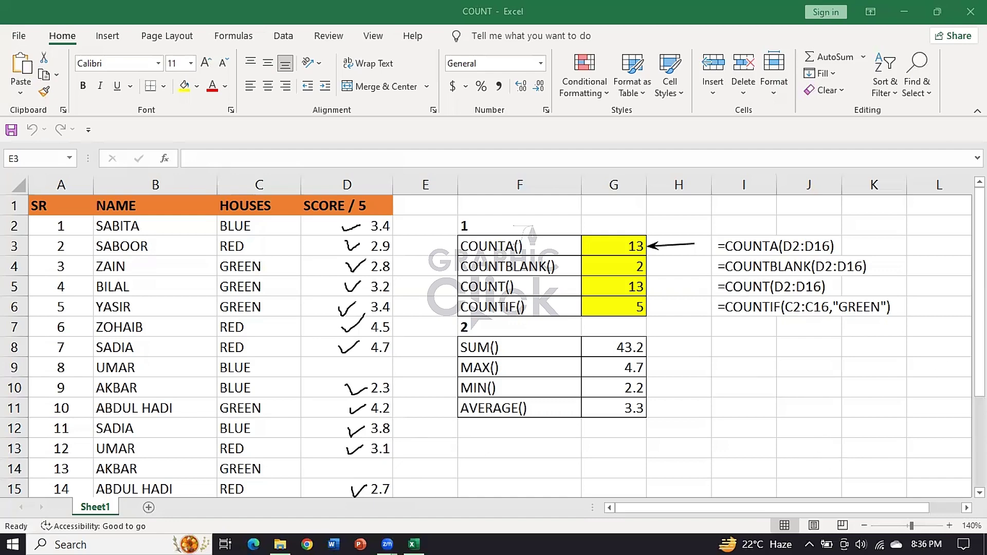
key("Escape")
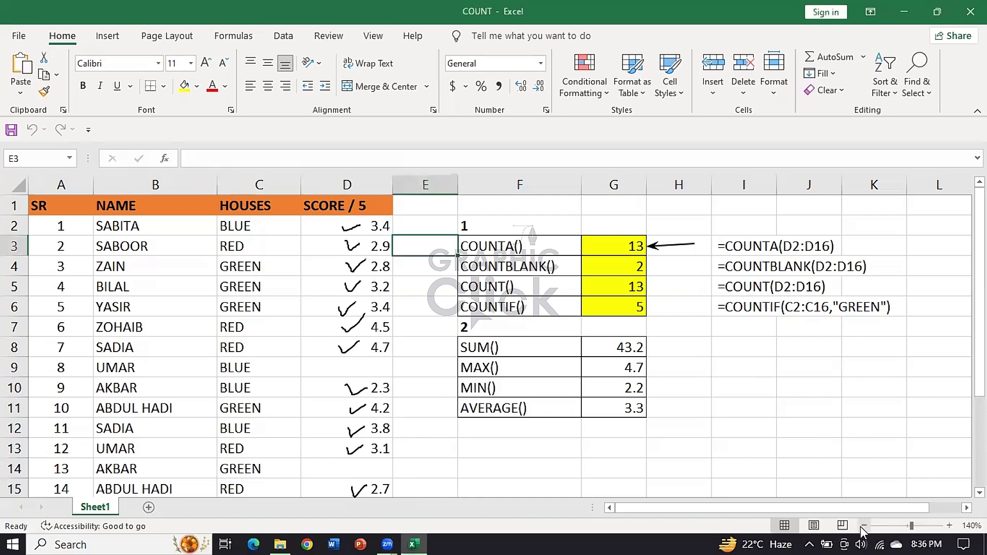
Zoom the sheet to 130% and undo the old ink check marks.
left_click(864, 527)
scroll(616, 395, "down", 2)
scroll(326, 408, "up", 1)
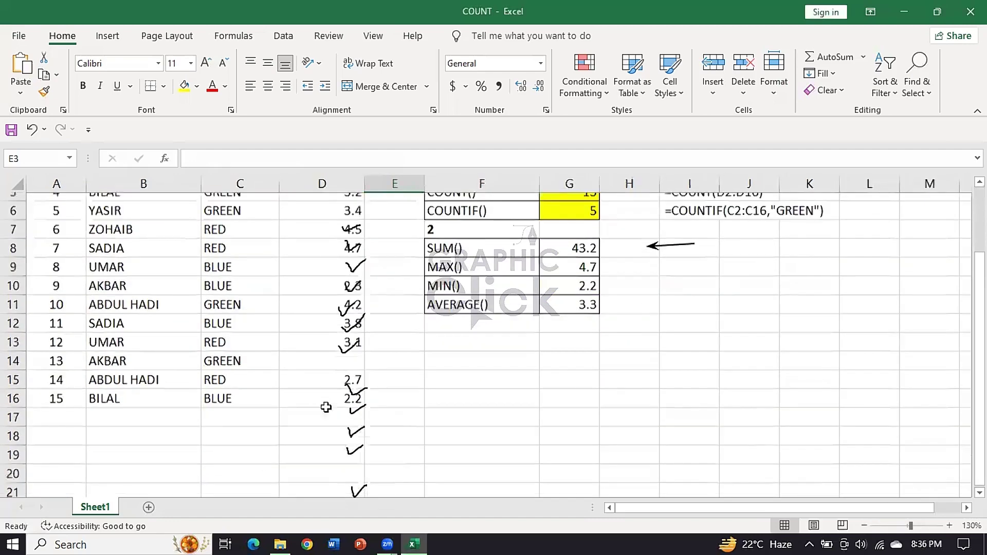
scroll(326, 407, "up", 1)
scroll(326, 407, "up", 1)
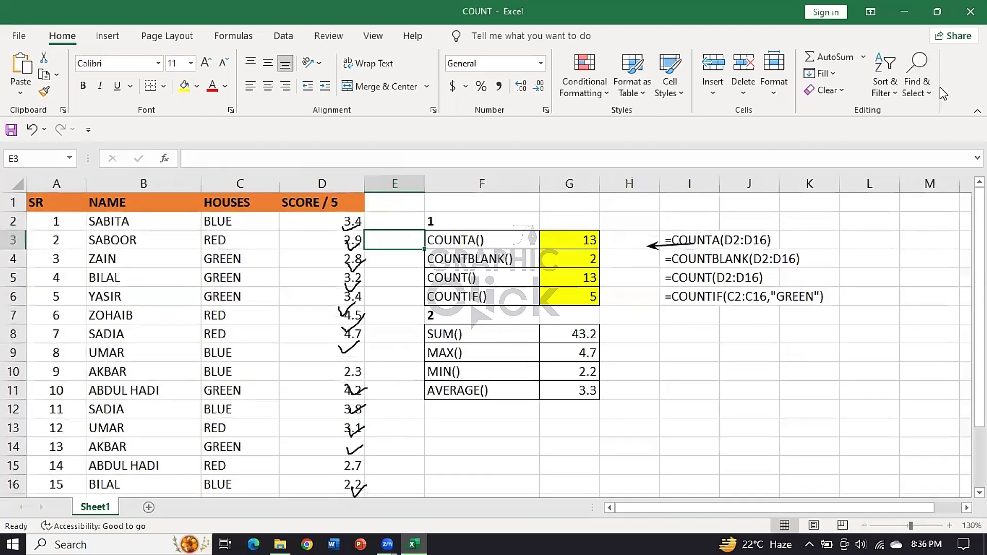
key("ctrl+z")
key("ctrl+z")
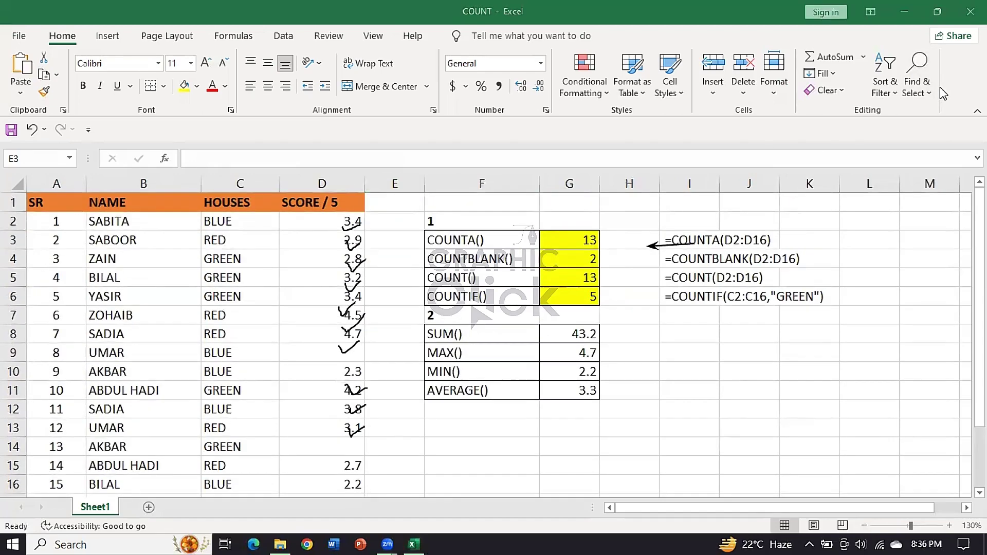
key("ctrl+z")
key("ctrl+z")
key("ctrl+z")
key("ctrl+z")
key("ctrl+z")
key("ctrl+z")
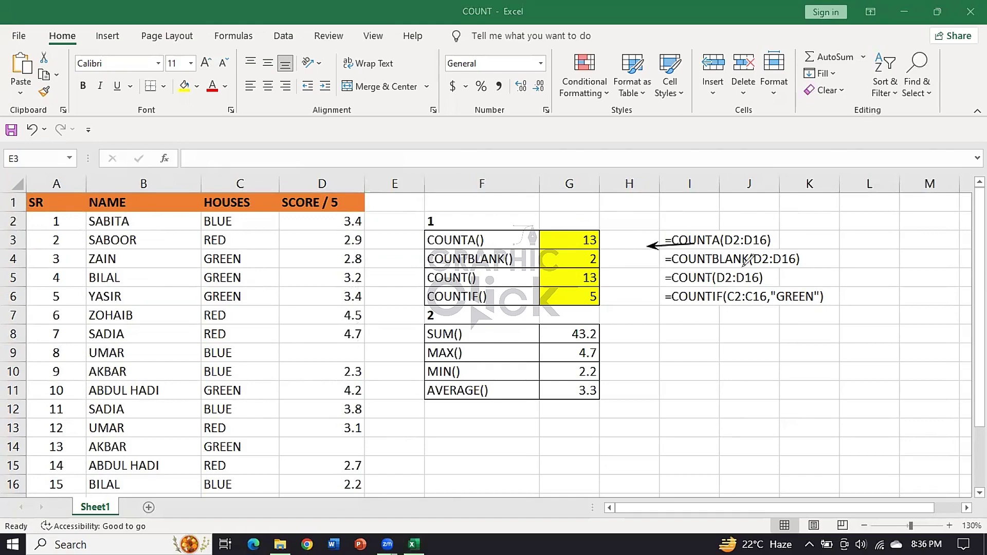
key("ctrl+z")
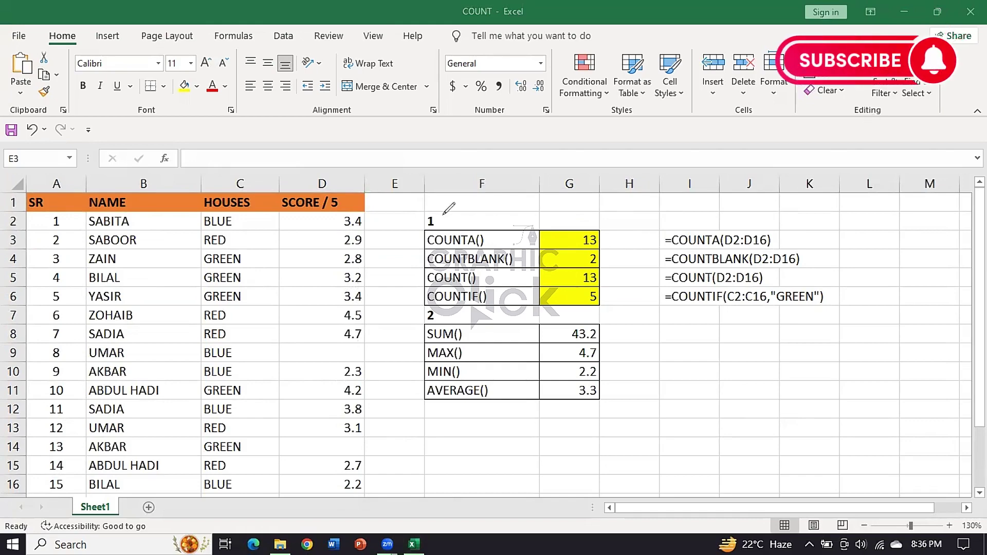
Pen-mark the filled scores down column D from D2 to the last score.
left_click(326, 221)
left_click_drag(328, 237, 331, 315)
left_click_drag(331, 335, 333, 335)
mouse_move(329, 372)
left_mouse_down()
mouse_move(338, 372)
mouse_move(335, 392)
left_mouse_up()
left_click_drag(333, 409, 340, 427)
left_click_drag(329, 464, 337, 494)
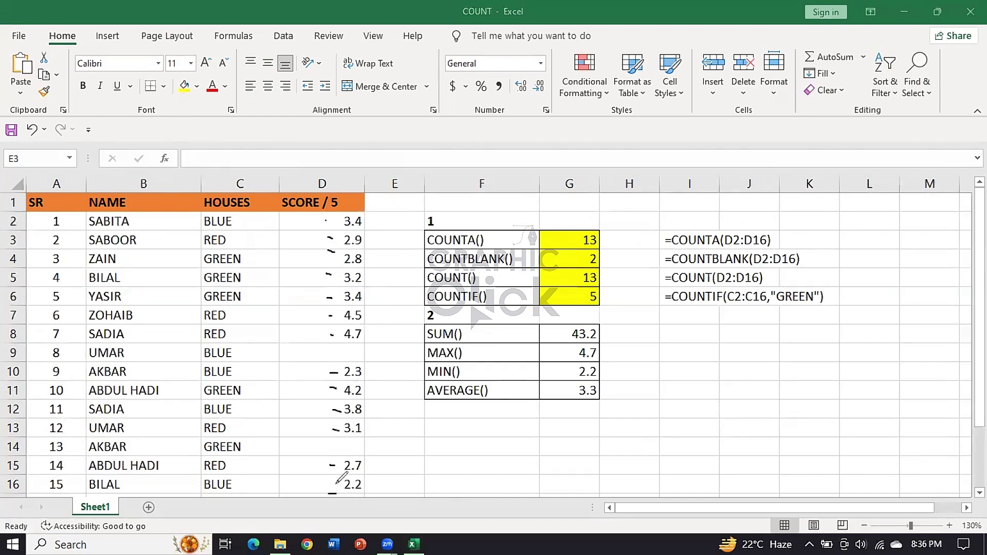
Circle the COUNTA result 13 and the COUNTA() label, and draw an arrow from the scores.
left_click_drag(588, 224, 589, 224)
left_click_drag(447, 221, 448, 216)
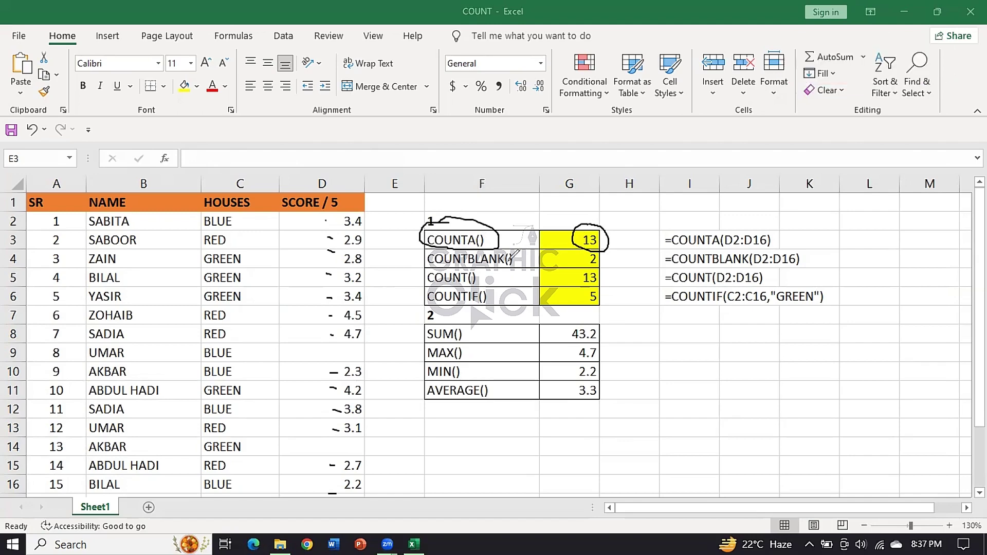
left_click_drag(470, 228, 472, 243)
mouse_move(323, 220)
left_mouse_down()
mouse_move(346, 212)
mouse_move(381, 485)
mouse_move(373, 486)
left_mouse_up()
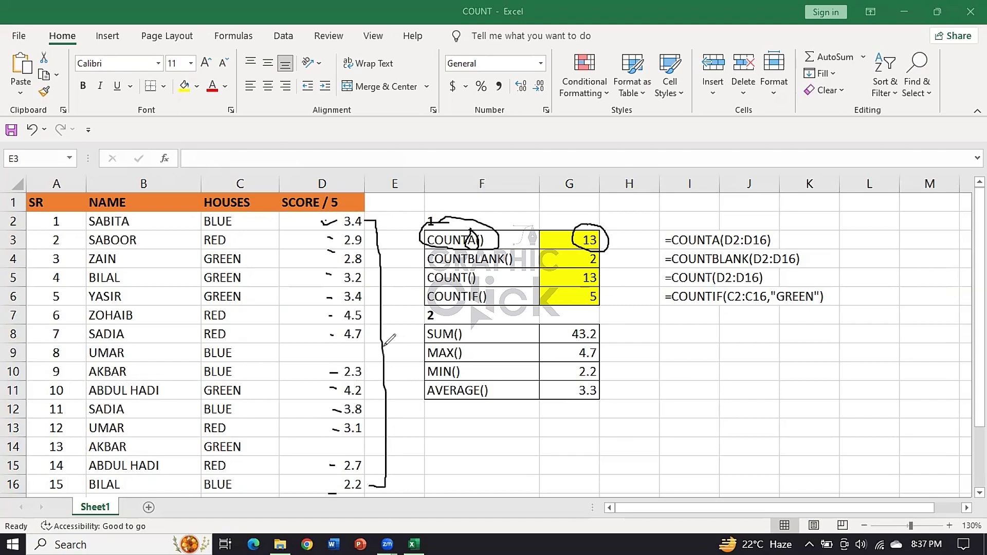
mouse_move(385, 345)
left_mouse_down()
mouse_move(405, 334)
mouse_move(407, 198)
mouse_move(447, 206)
mouse_move(452, 224)
mouse_move(537, 211)
mouse_move(559, 229)
left_mouse_up()
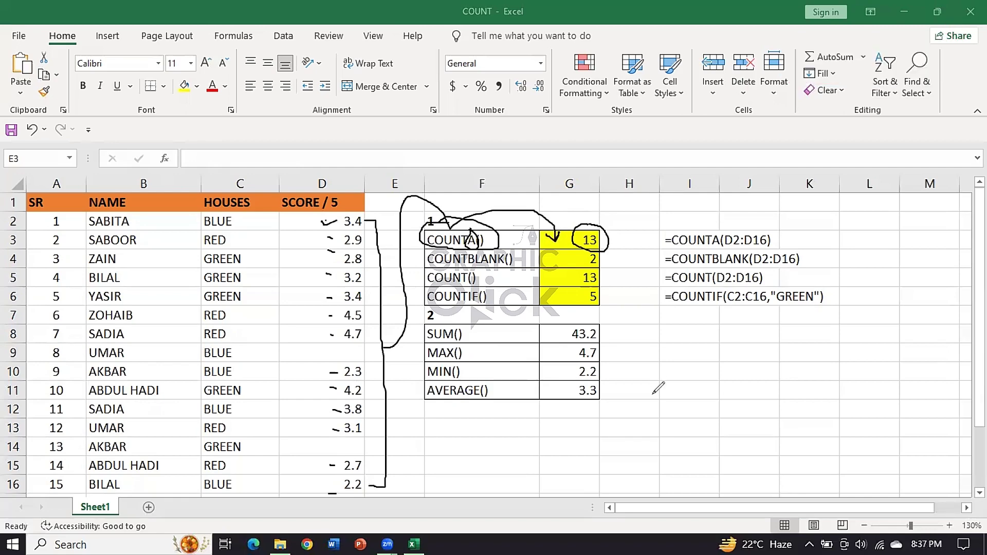
Exit inking, delete D8's 4.7 score, then check G3 and select D2:D16 to verify counts.
key("Escape")
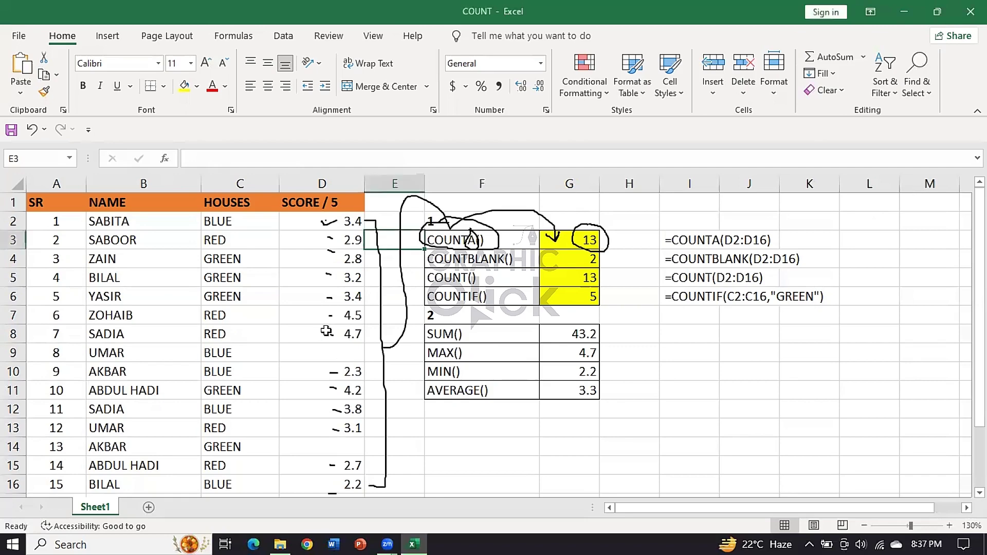
left_click(329, 333)
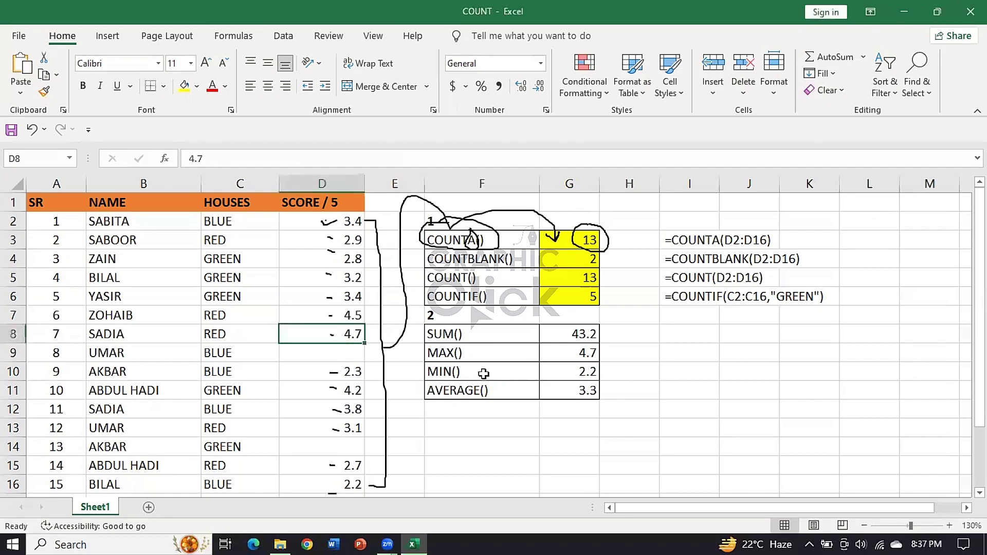
key("BackSpace")
key("Return")
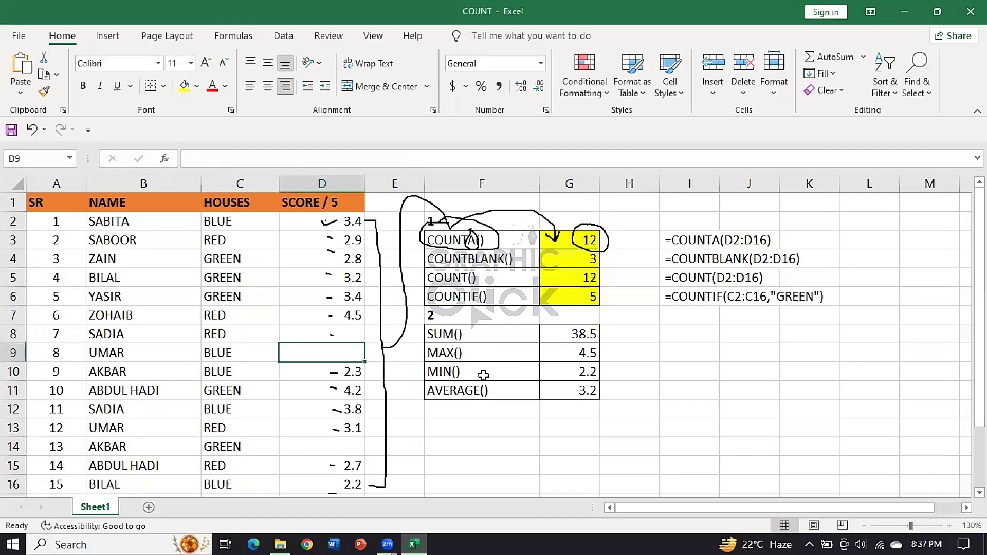
left_click(588, 240)
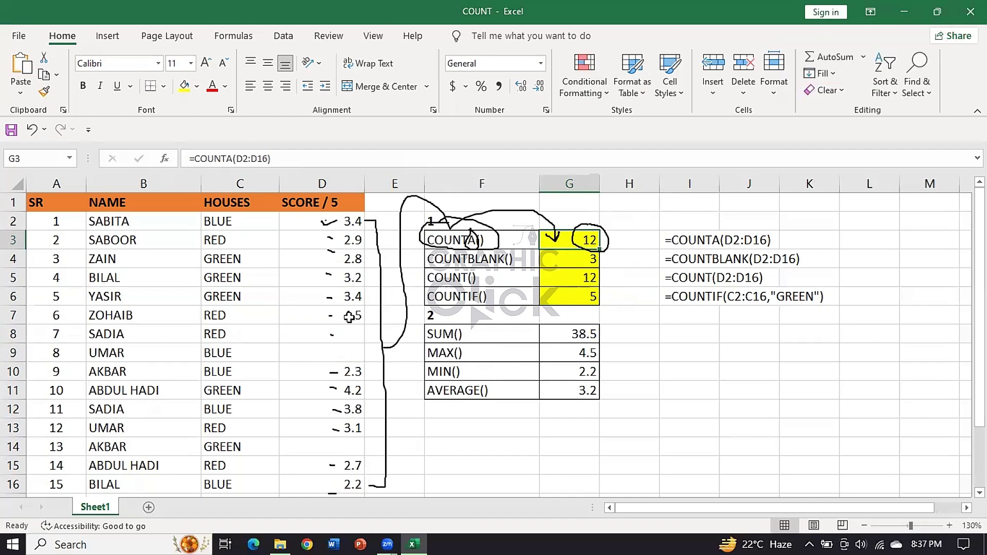
left_click(326, 333)
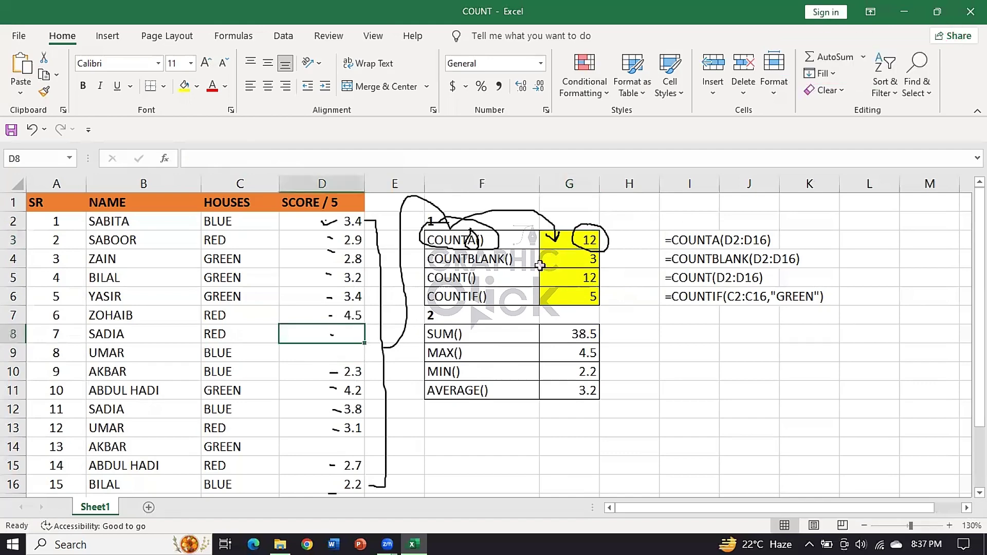
left_click_drag(347, 224, 350, 484)
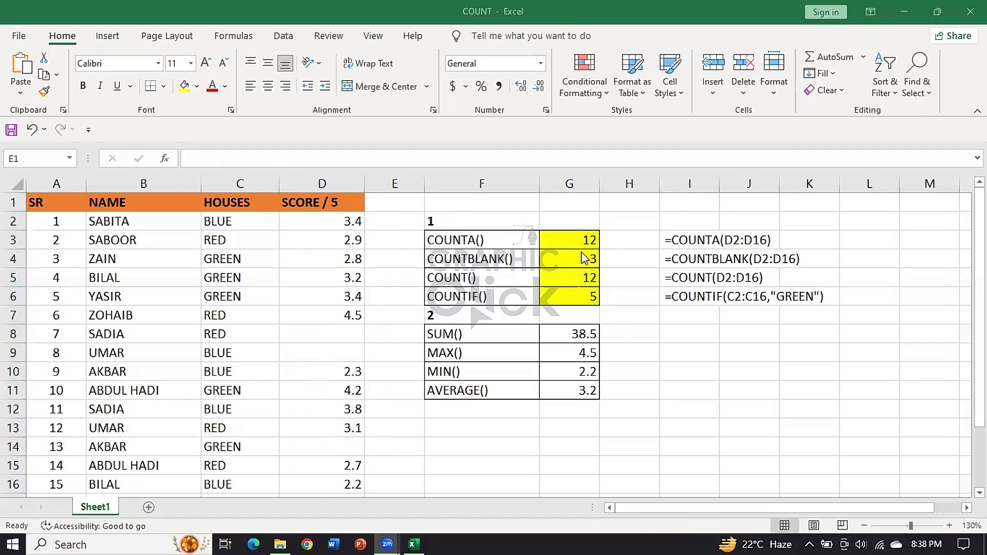
Circle COUNTBLANK() and its result 3, bracket D2:D16, and tick blank cells D8, D9, D14.
left_click(557, 246)
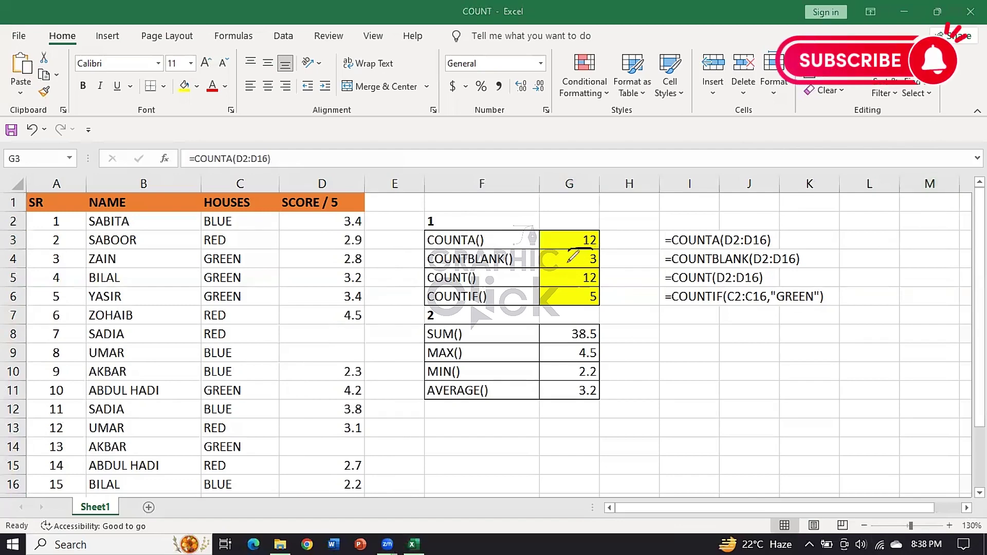
mouse_move(572, 255)
left_mouse_down()
mouse_move(607, 267)
mouse_move(620, 254)
mouse_move(591, 251)
left_mouse_up()
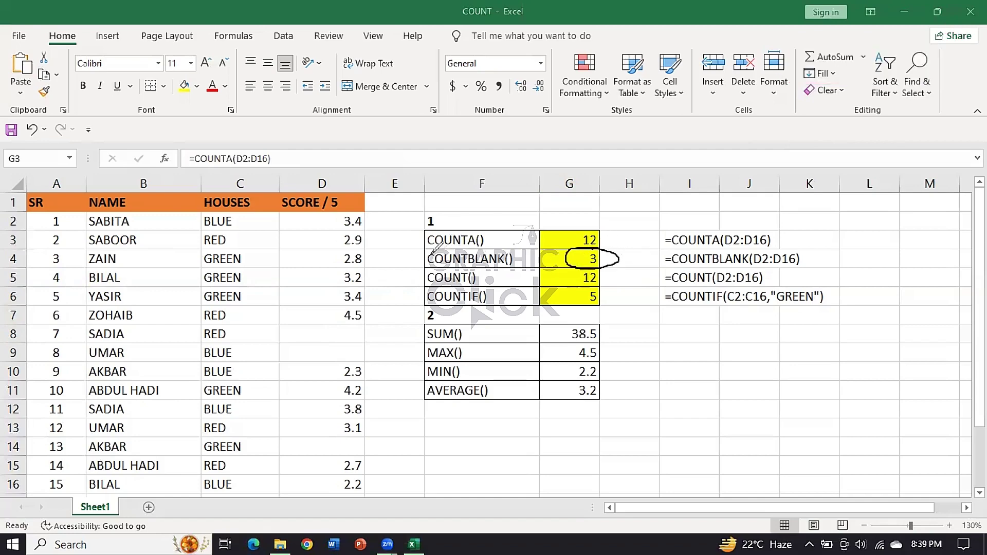
mouse_move(434, 247)
left_mouse_down()
mouse_move(423, 255)
mouse_move(465, 268)
mouse_move(530, 262)
mouse_move(506, 245)
left_mouse_up()
left_click_drag(575, 255, 590, 251)
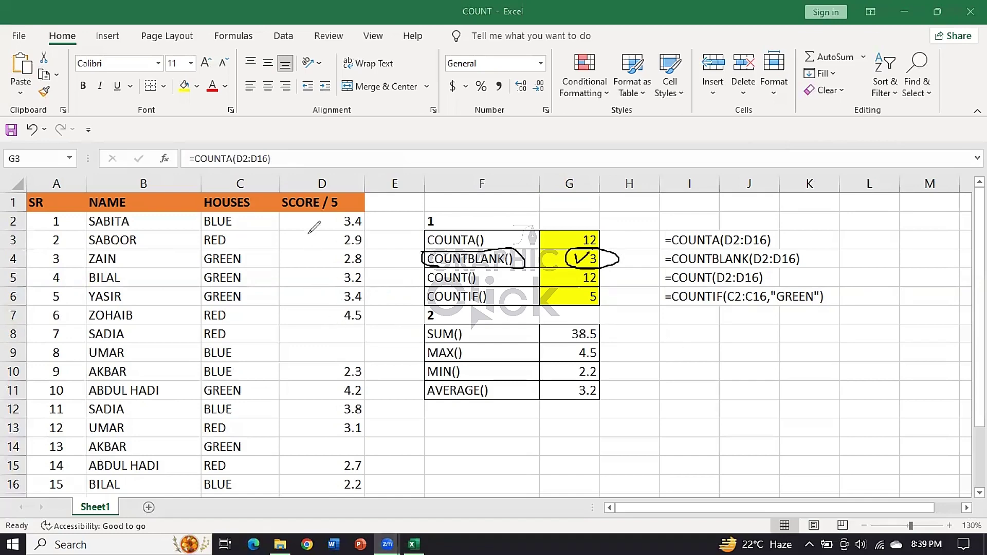
mouse_move(319, 223)
left_mouse_down()
mouse_move(296, 350)
mouse_move(301, 485)
mouse_move(328, 482)
left_mouse_up()
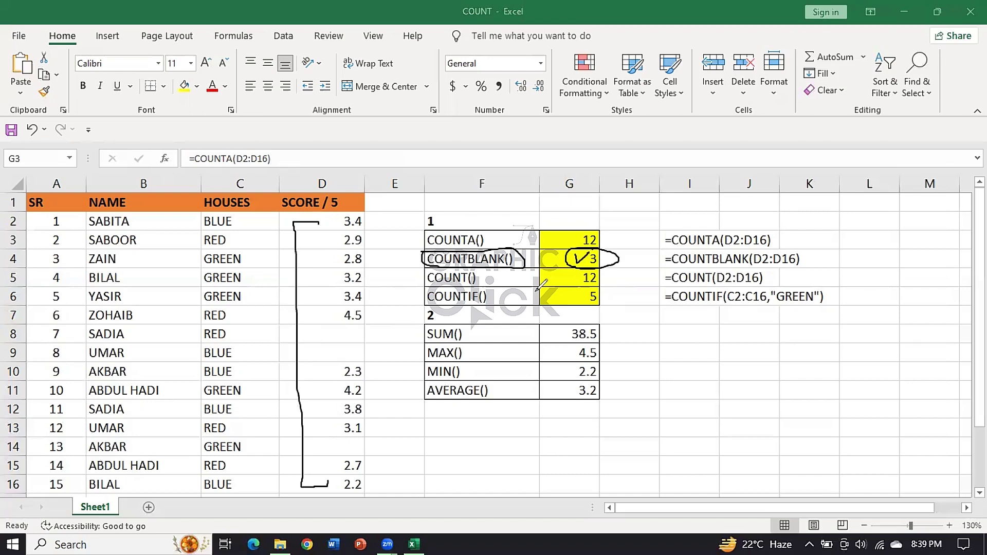
mouse_move(337, 334)
left_mouse_down()
mouse_move(350, 329)
mouse_move(354, 344)
left_mouse_up()
left_click_drag(338, 445, 352, 441)
left_click_drag(563, 255, 536, 256)
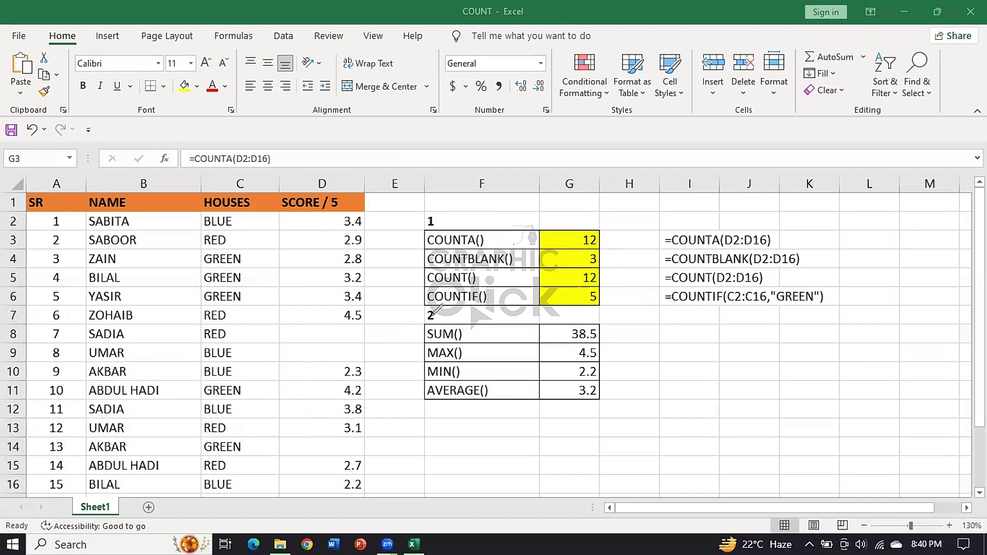
left_click_drag(597, 247, 599, 245)
Delete the 2.8 score in D4.
left_click(332, 315)
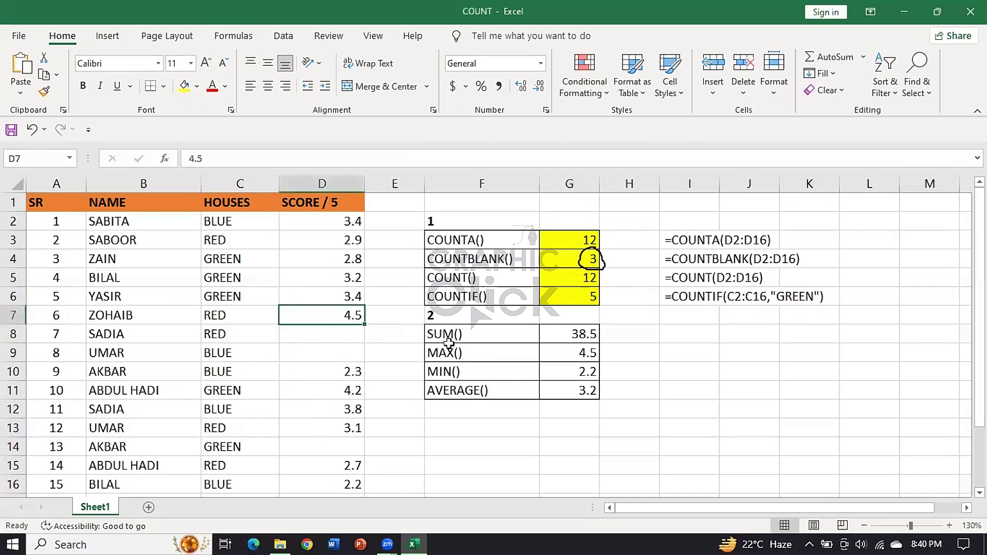
left_click(339, 263)
key("BackSpace")
key("Return")
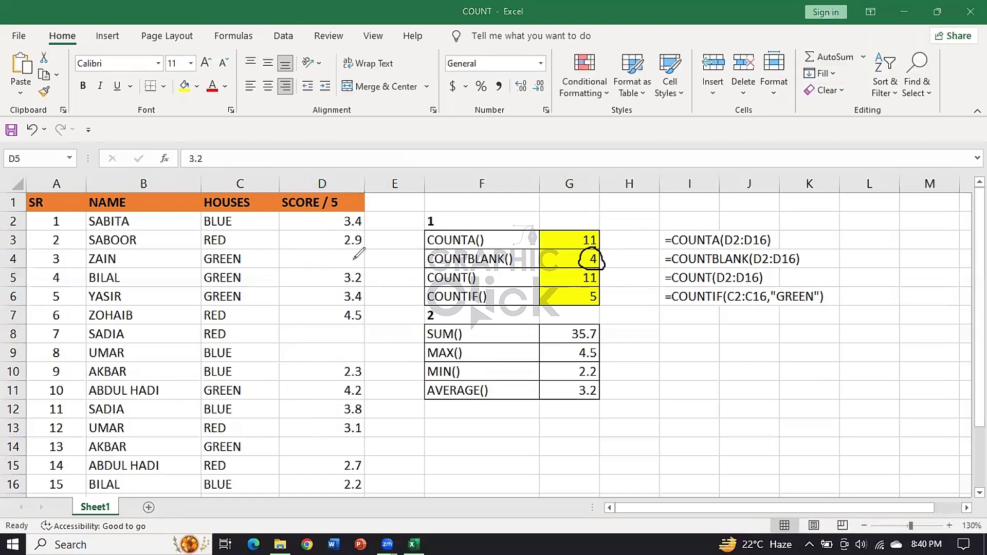
Bracket the blanks from D4 to D9 with an arrow to COUNTBLANK(), then erase the ink.
mouse_move(353, 259)
left_mouse_down()
mouse_move(362, 354)
mouse_move(376, 355)
mouse_move(376, 375)
mouse_move(378, 442)
mouse_move(362, 445)
left_mouse_up()
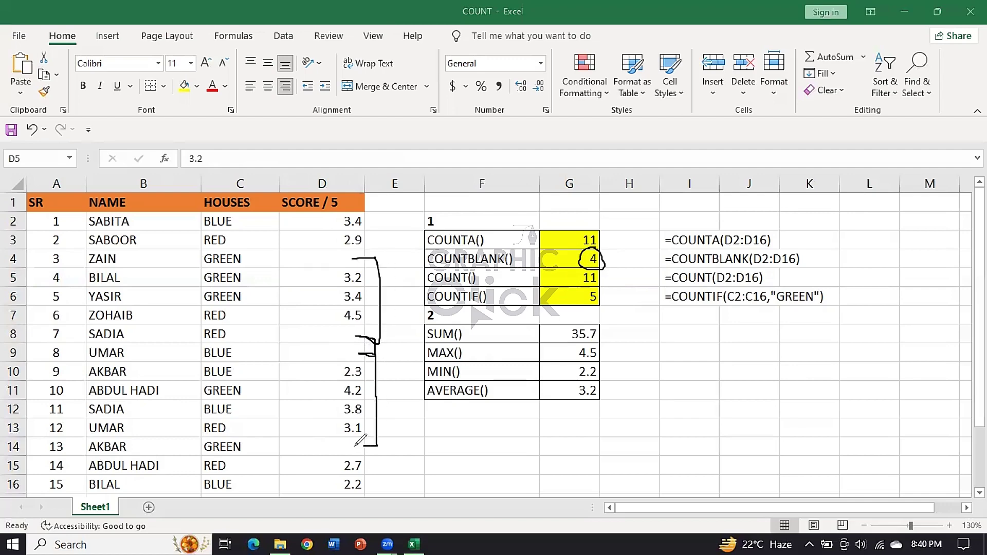
mouse_move(374, 355)
left_mouse_down()
mouse_move(441, 206)
mouse_move(522, 215)
mouse_move(564, 260)
left_mouse_up()
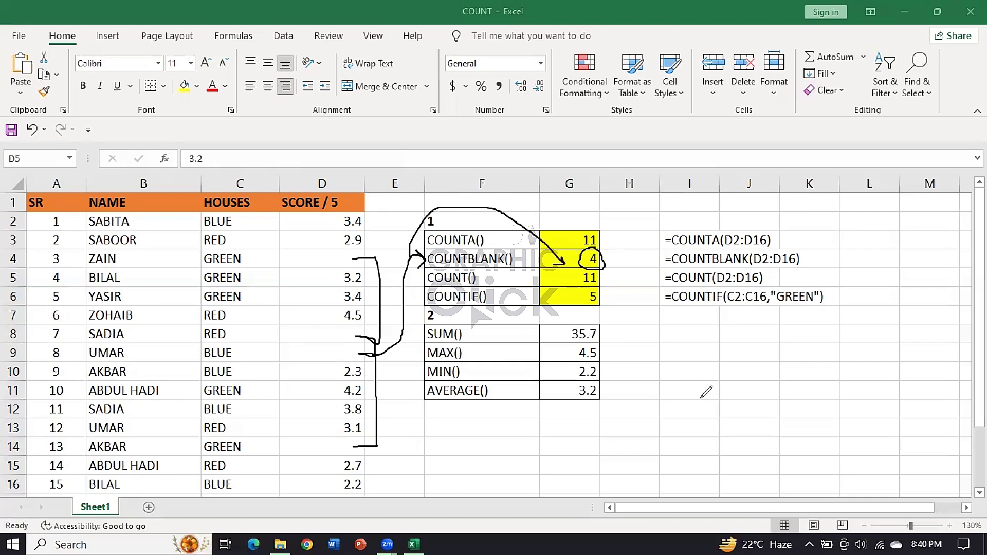
key("ctrl+z")
key("ctrl+z")
key("ctrl+z")
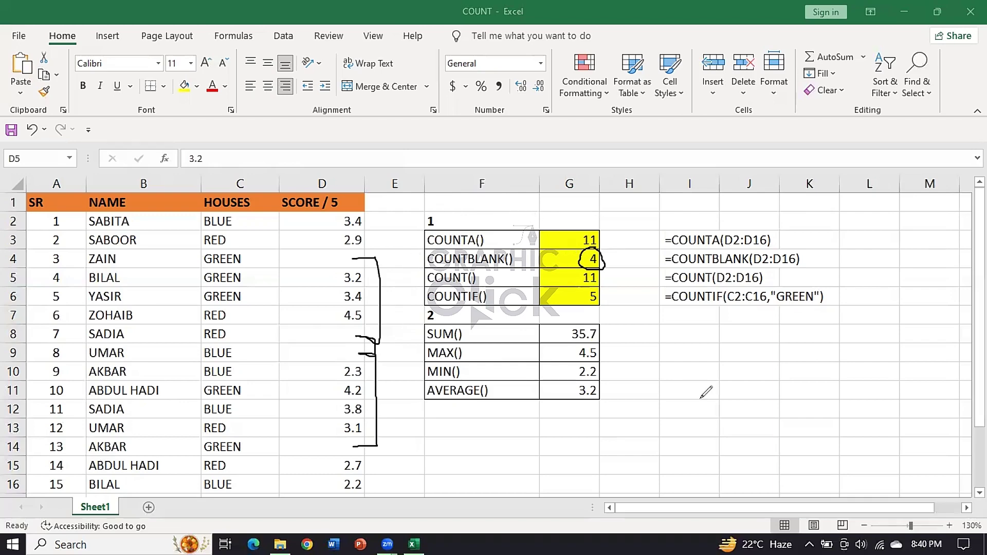
key("ctrl+z")
key("ctrl+z")
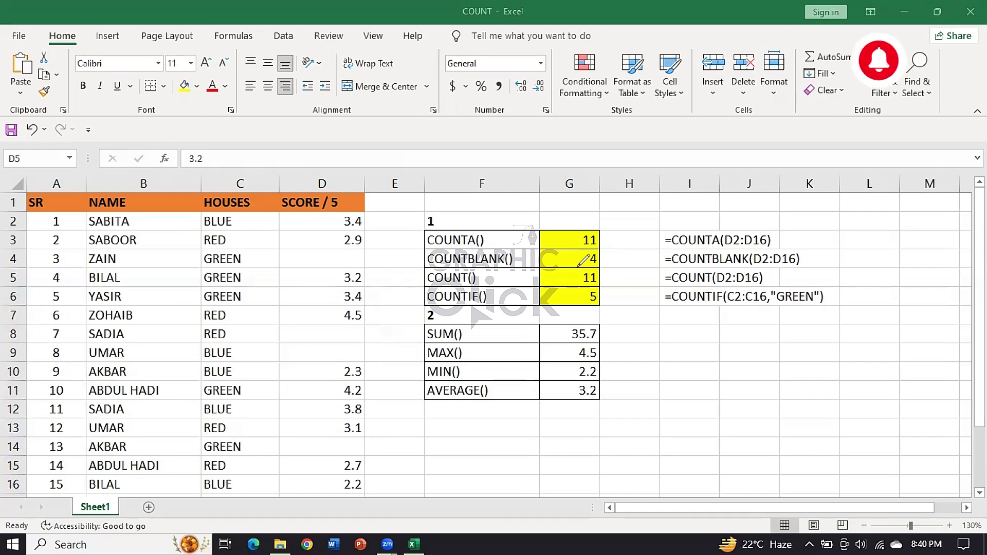
key("Escape")
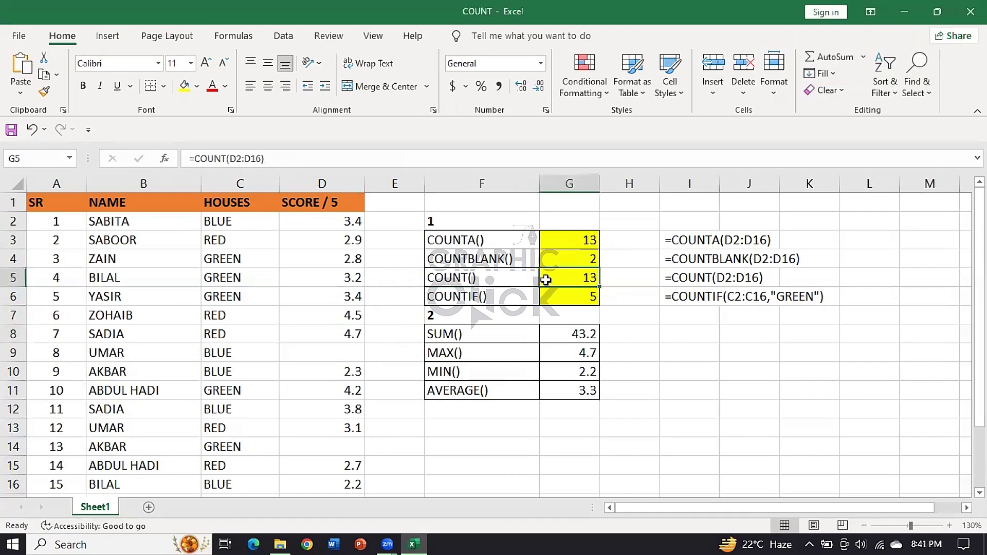
left_click_drag(546, 280, 529, 280)
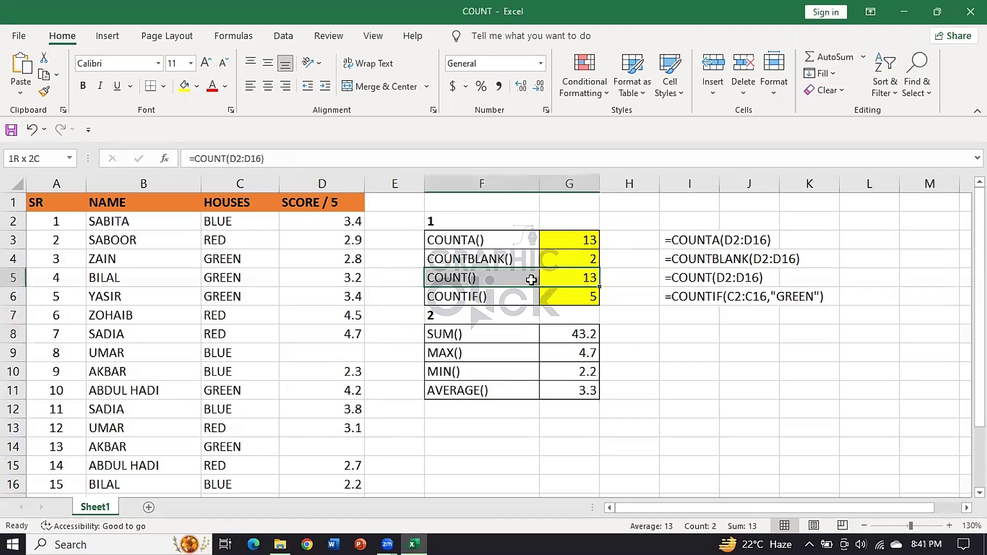
left_click(524, 241)
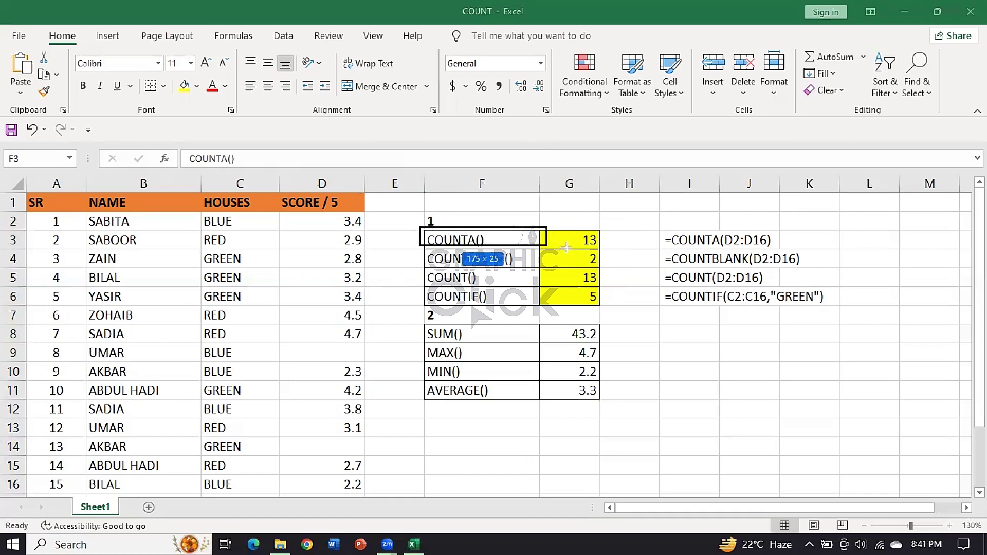
left_click_drag(420, 226, 603, 250)
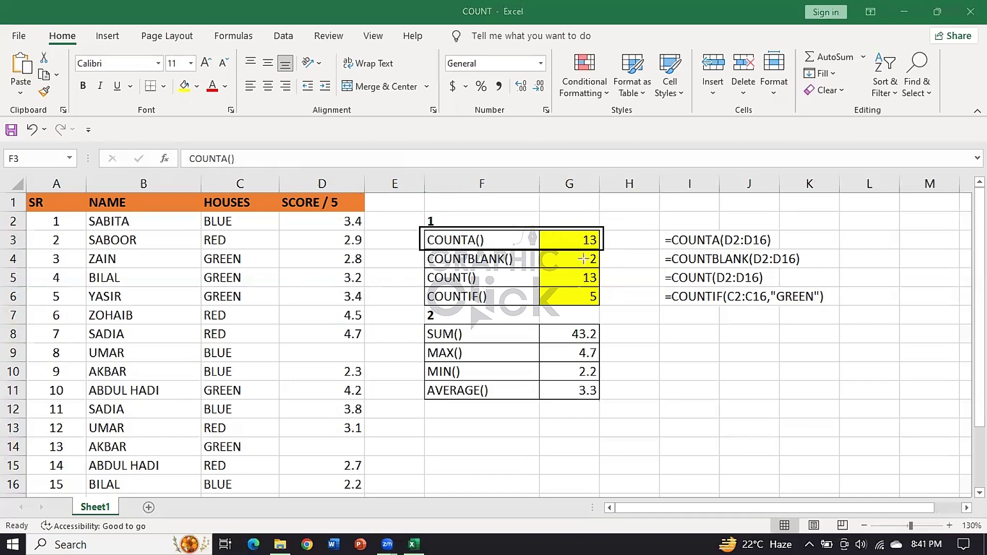
left_click_drag(573, 225, 611, 249)
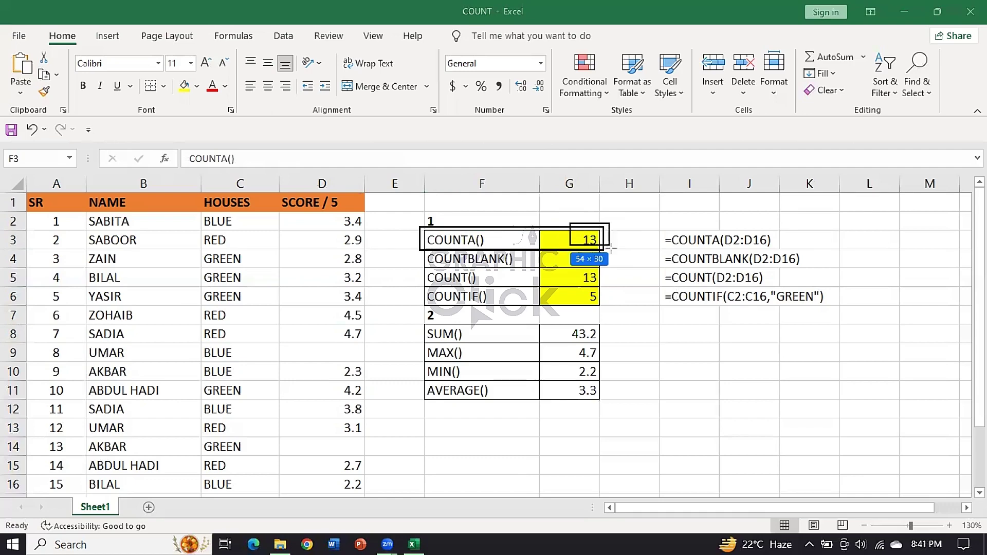
left_click_drag(421, 269, 615, 288)
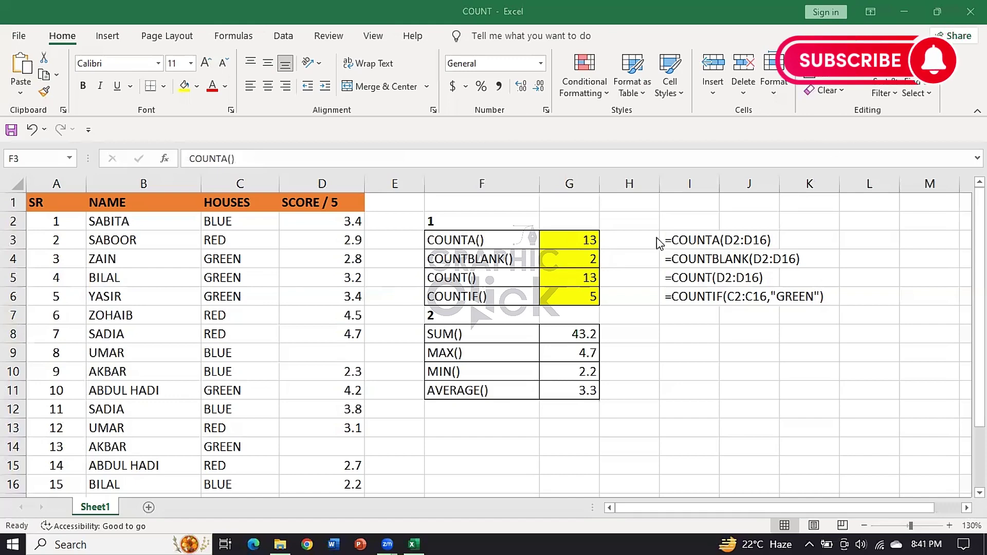
Inspect the COUNT and COUNTBLANK formulas in G5 and G4 without changing them.
double_click(588, 278)
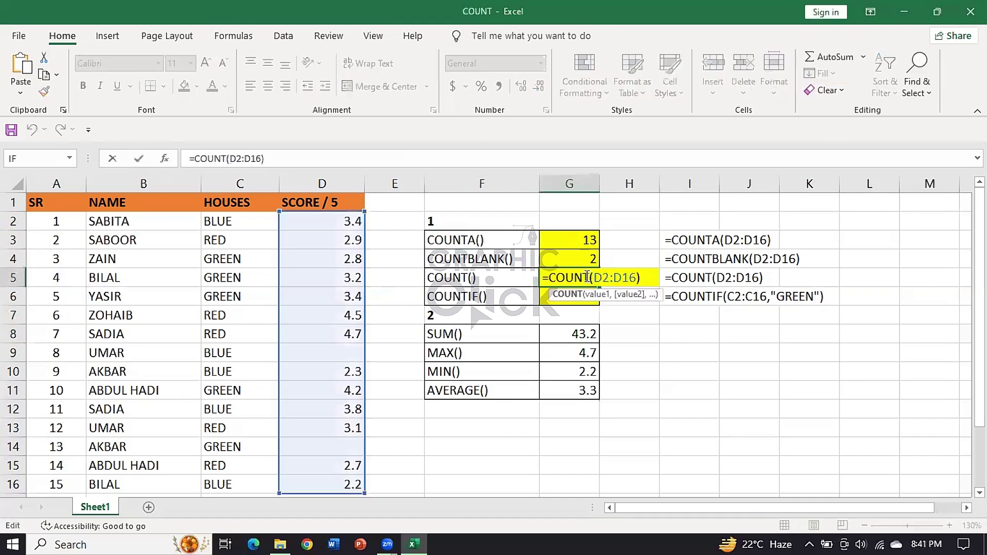
key("Return")
double_click(586, 260)
key("Return")
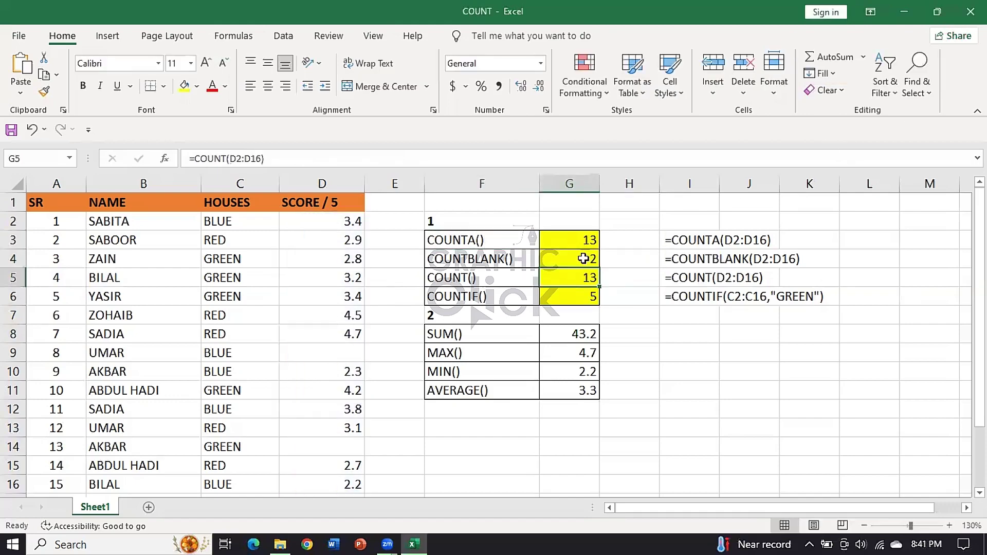
left_click(586, 240)
left_click(584, 257)
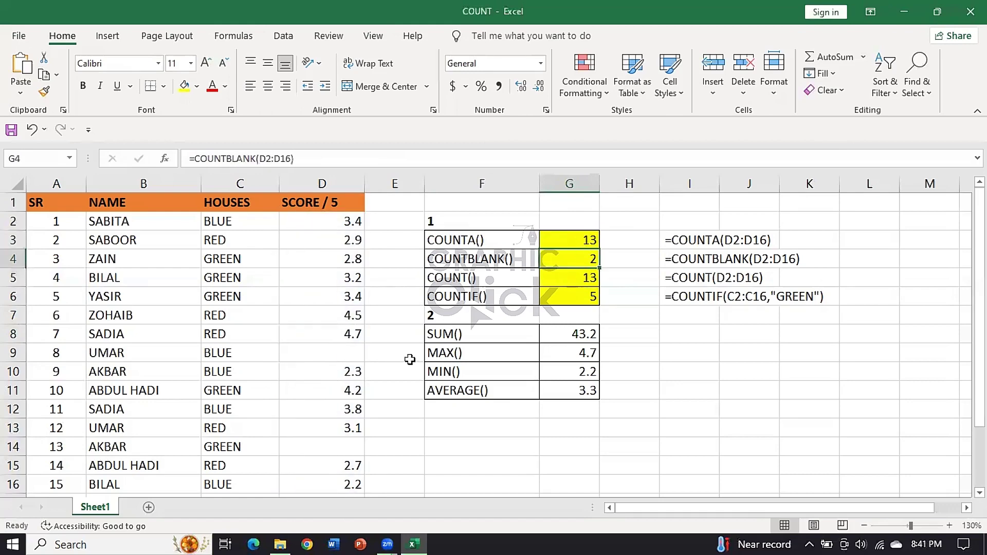
Delete the 4.7 score in D8 and review the updated results in G3:G5.
scroll(412, 362, "down", 1)
left_click(339, 278)
key("BackSpace")
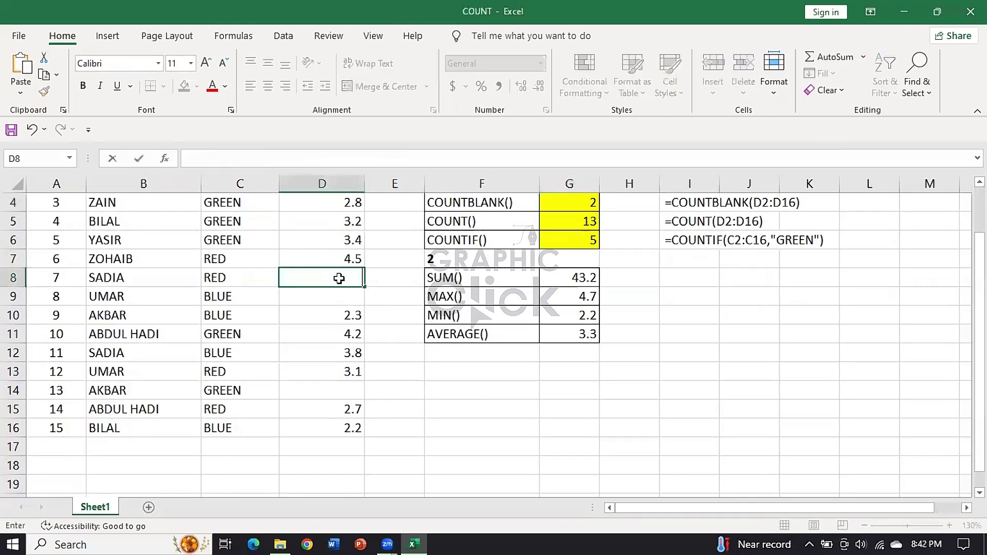
key("Return")
scroll(551, 319, "up", 1)
left_click(572, 316)
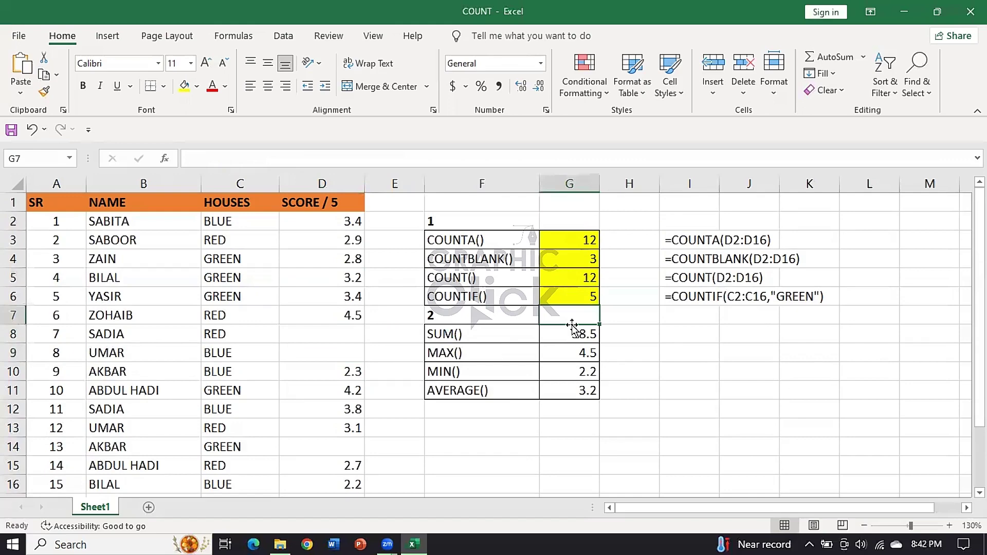
left_click(578, 281)
left_click_drag(570, 240, 571, 286)
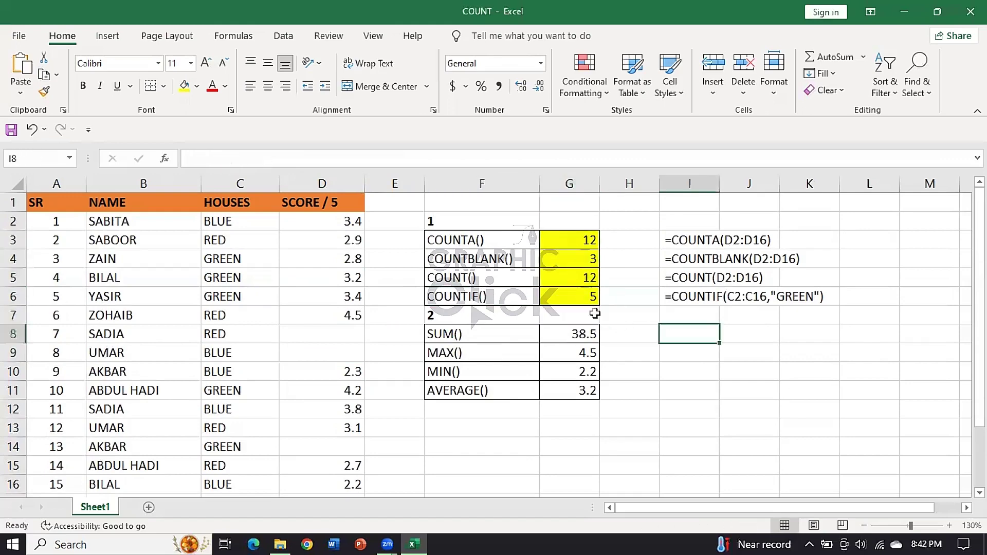
Inspect the COUNTIF formula in G6, leaving it unchanged.
left_click(589, 298)
double_click(589, 299)
key("Return")
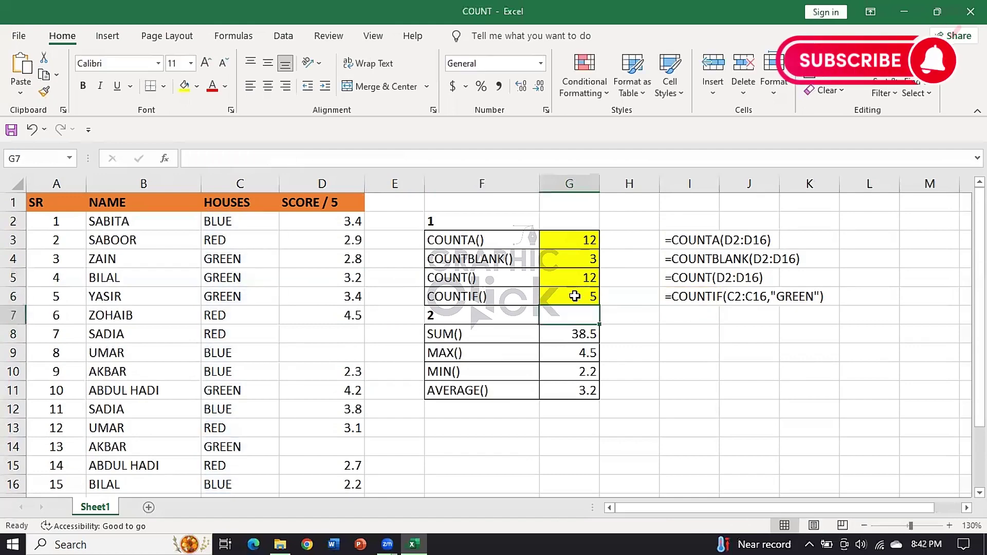
left_click(582, 299)
double_click(582, 299)
key("Return")
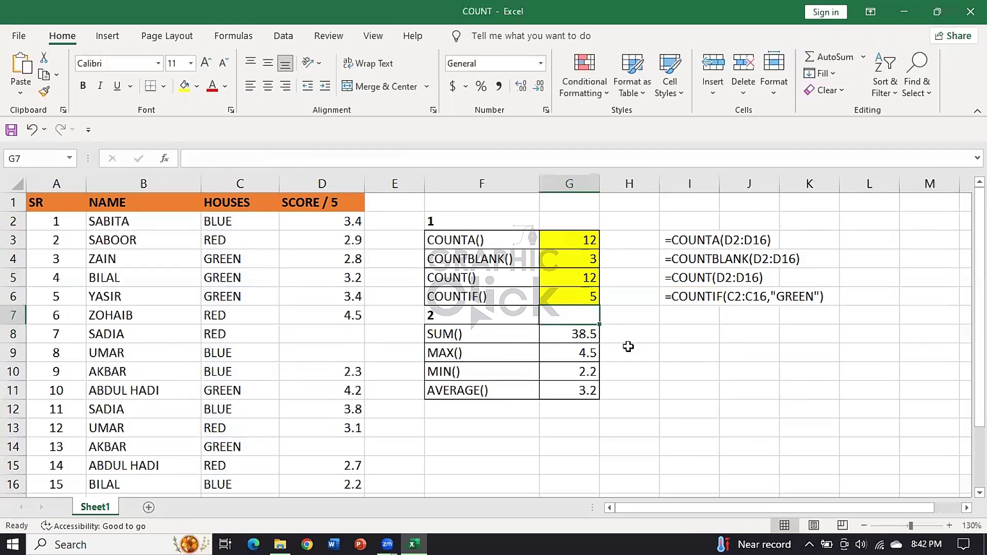
left_click(589, 299)
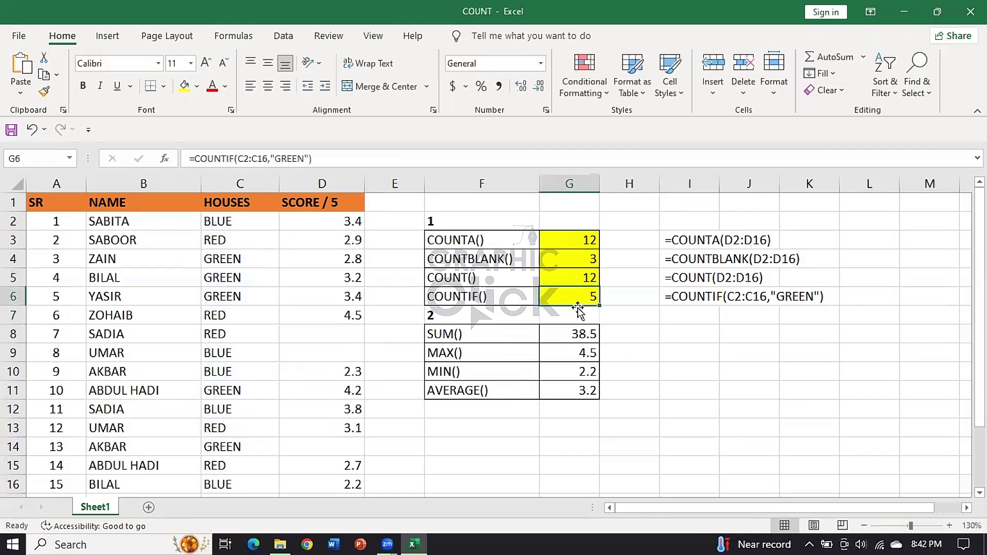
double_click(589, 298)
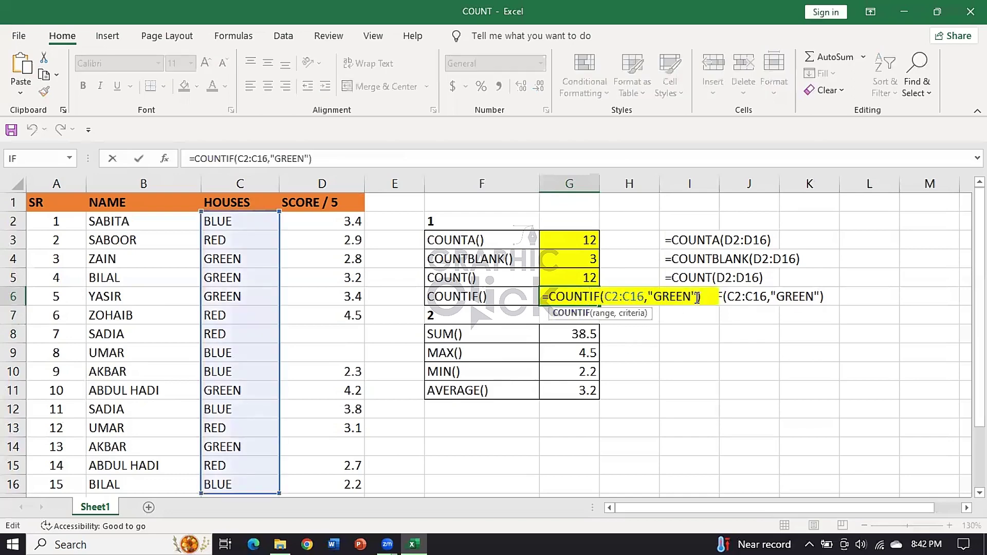
left_click_drag(692, 297, 654, 296)
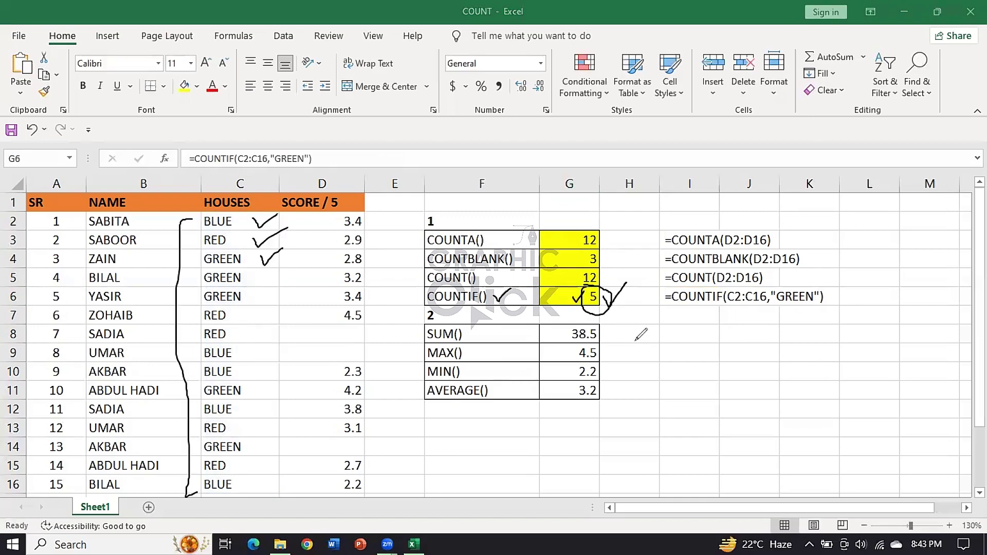
mouse_move(203, 135)
left_mouse_down()
mouse_move(198, 167)
mouse_move(342, 154)
mouse_move(248, 130)
left_mouse_up()
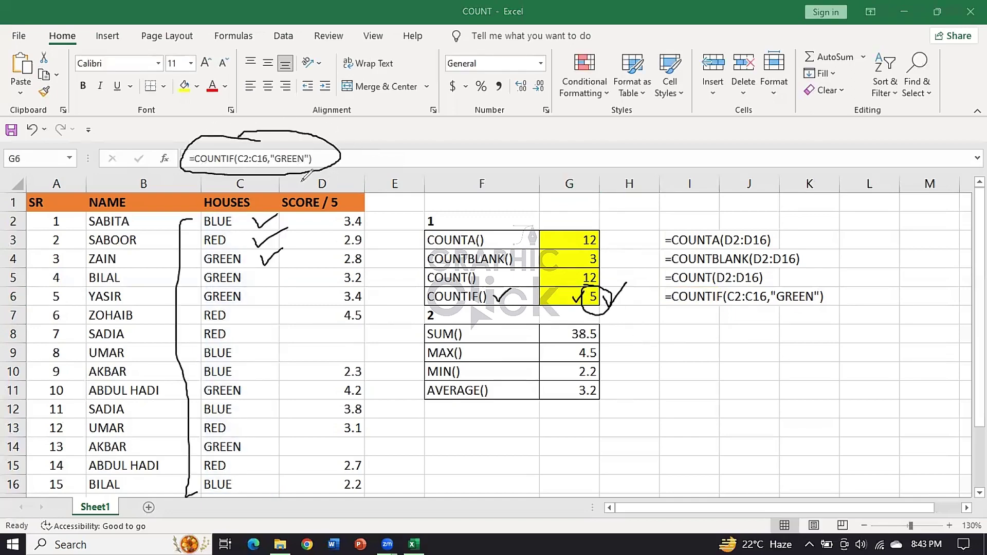
left_click_drag(286, 145, 300, 142)
mouse_move(245, 237)
left_mouse_down()
mouse_move(255, 404)
mouse_move(246, 486)
left_mouse_up()
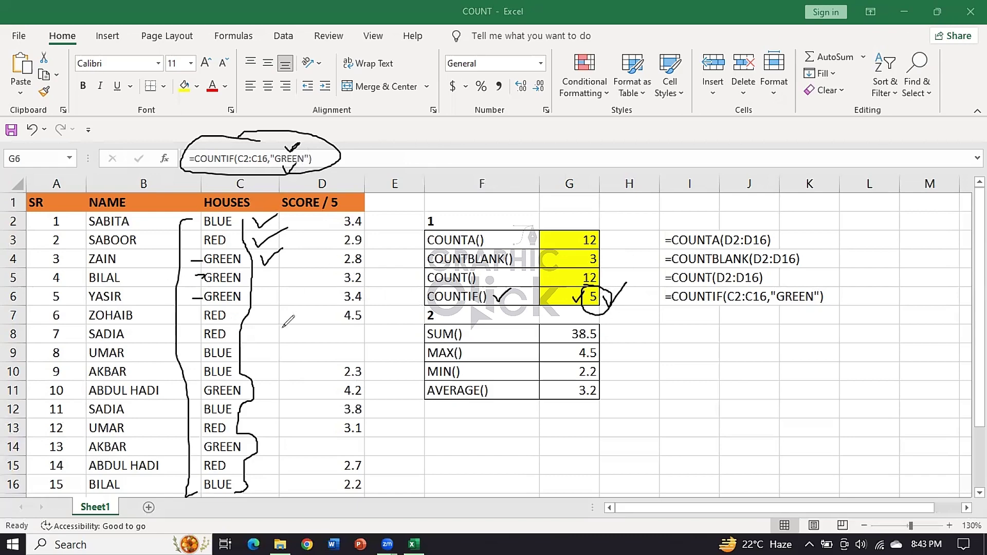
key("ctrl+z")
key("ctrl+z")
key("ctrl+z")
key("ctrl+z")
key("ctrl+z")
key("ctrl+z")
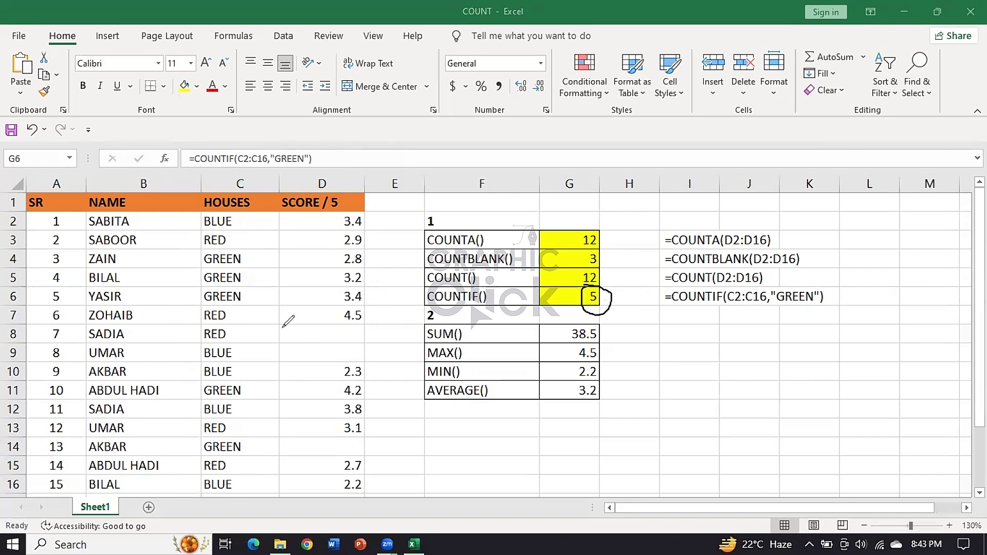
key("ctrl+z")
Review the COUNTIF formula's GREEN criterion in G6 and the COUNTA formula in G3.
double_click(591, 297)
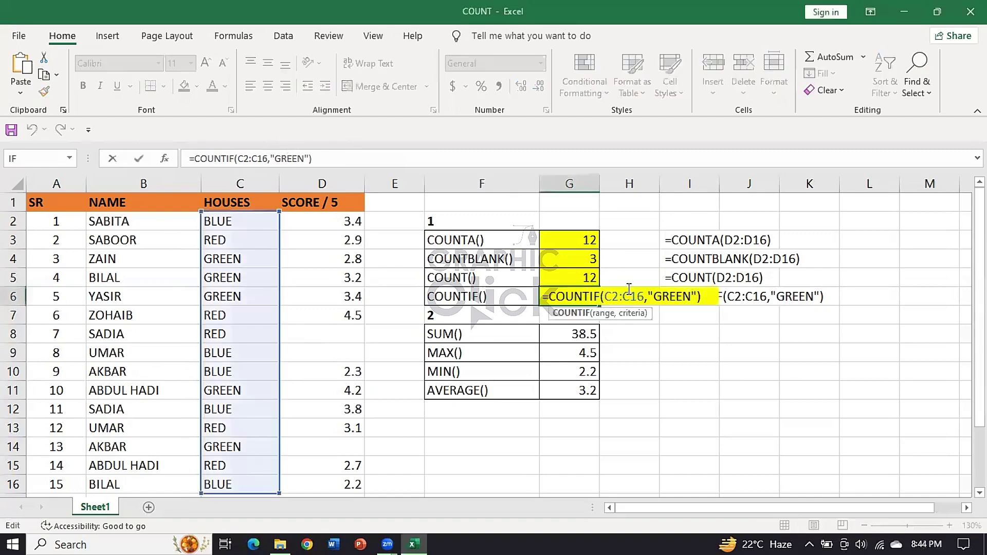
left_click(689, 296)
double_click(678, 296)
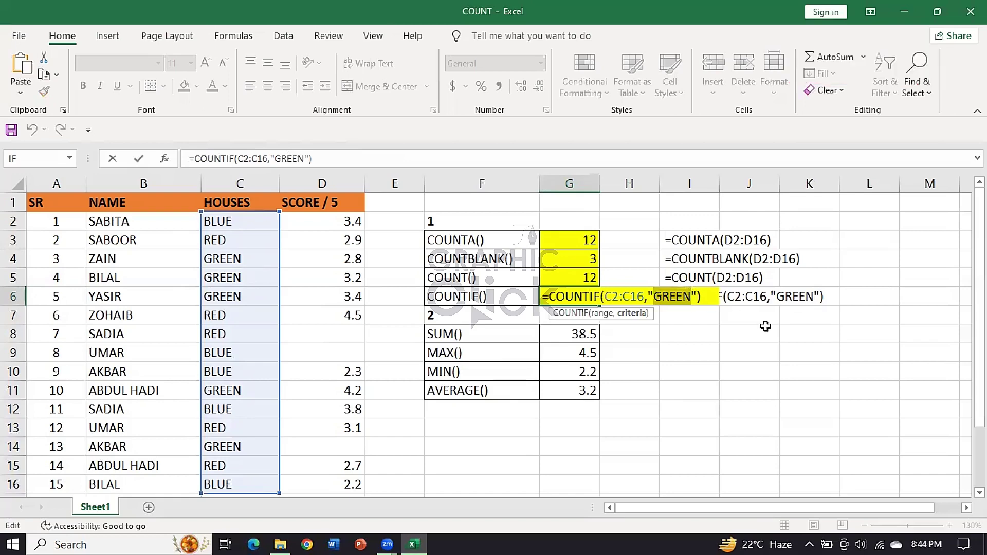
key("Return")
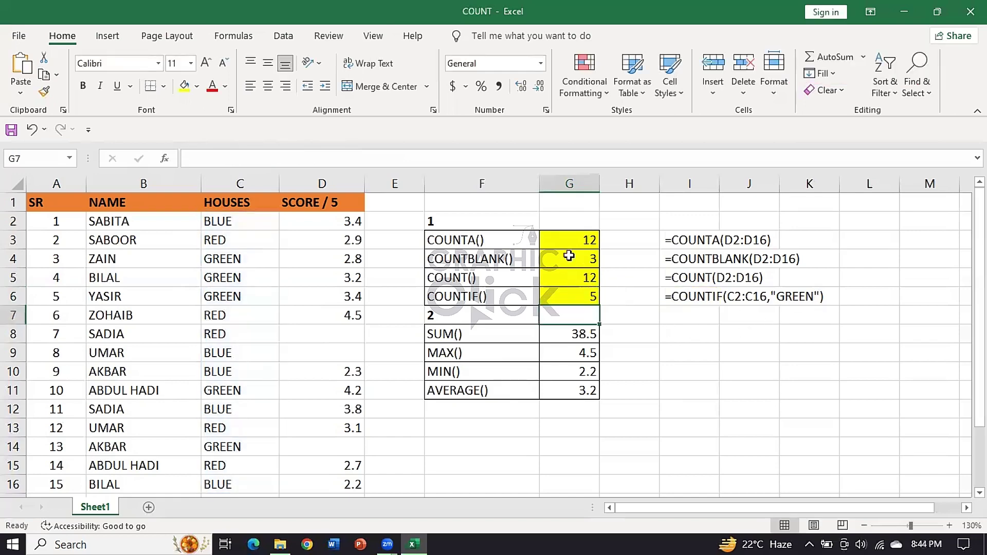
double_click(578, 241)
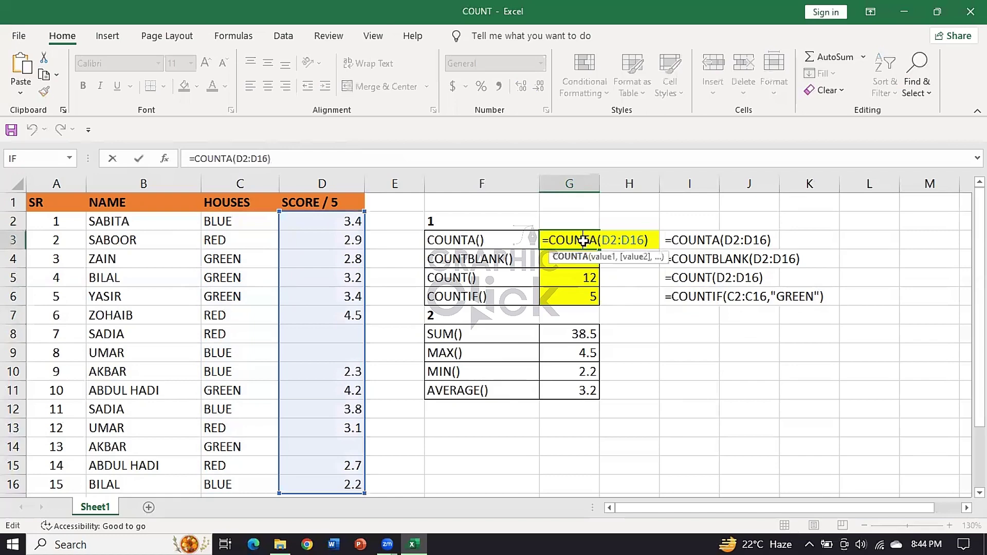
key("Return")
Put an outside border around the formula notes in I3:K6.
left_click_drag(679, 242, 684, 260)
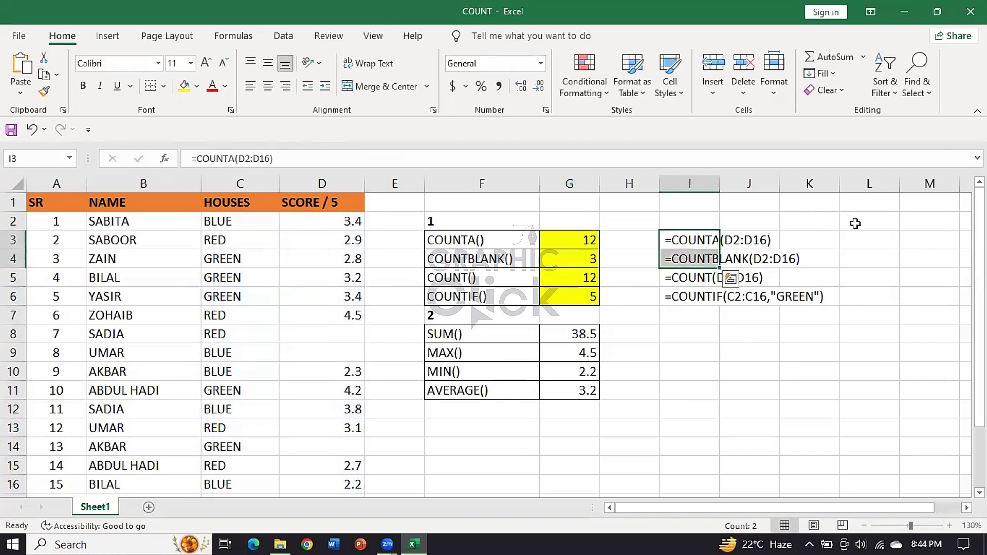
left_click(864, 202)
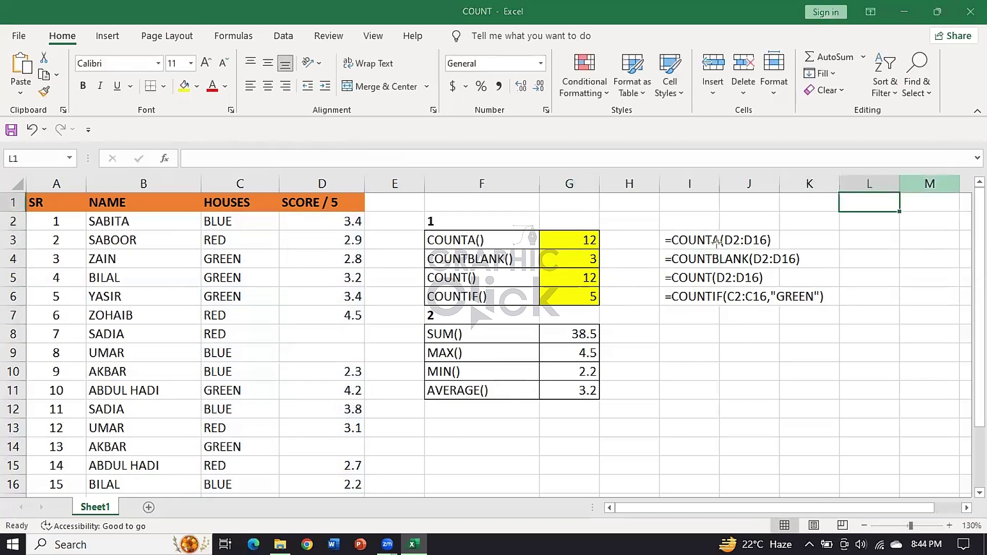
left_click_drag(651, 227, 834, 309)
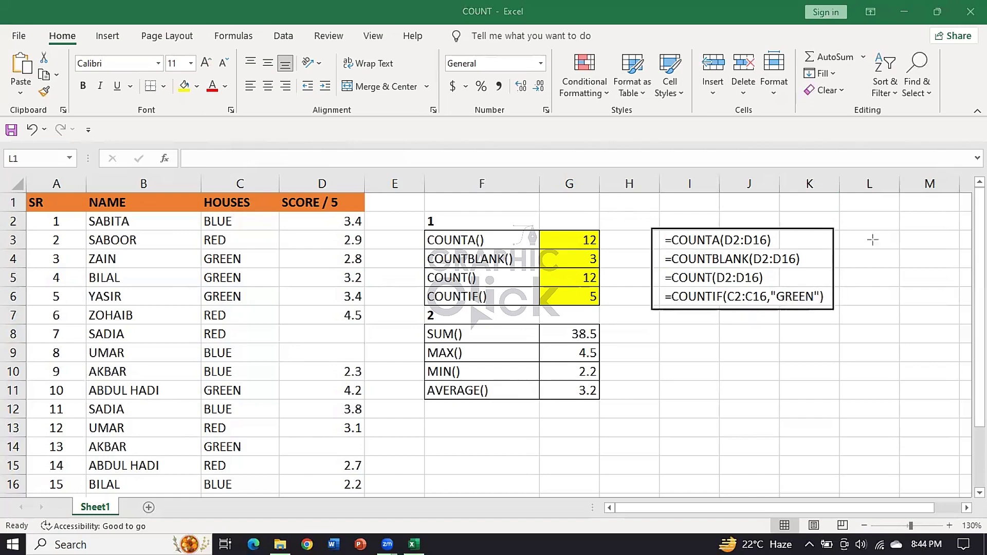
Recheck the COUNTA formula in G3, confirming it unchanged.
left_click(643, 241)
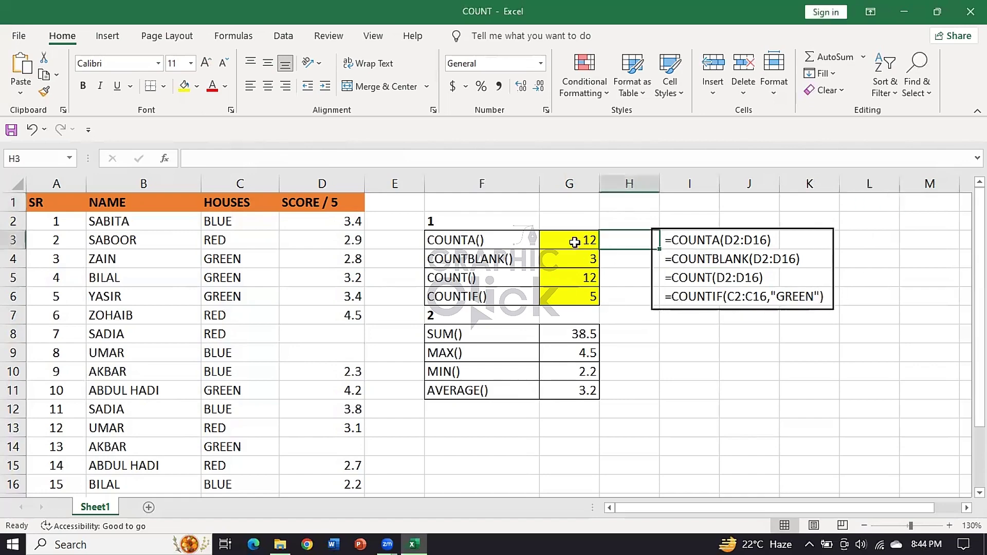
left_click(567, 240)
double_click(566, 243)
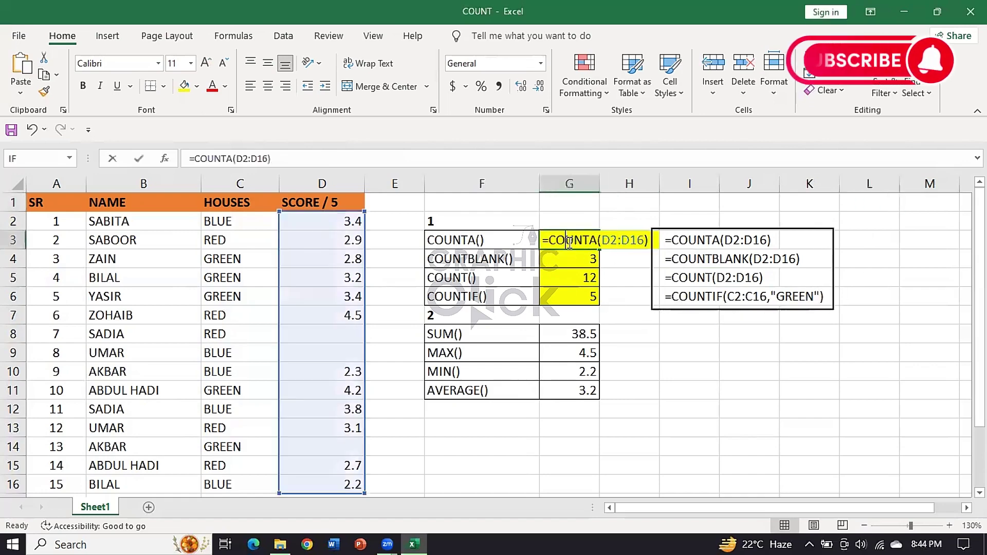
key("Return")
left_click(562, 240)
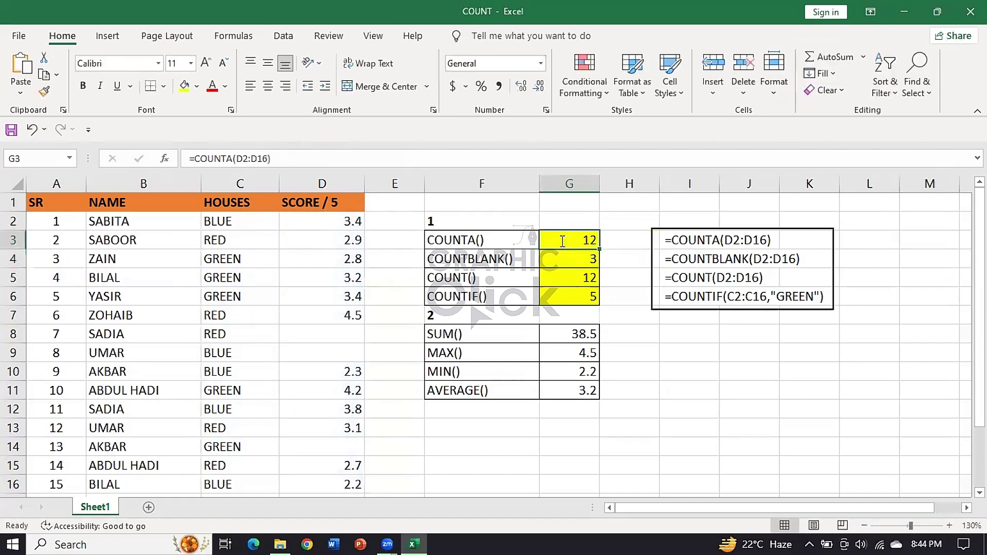
Retype G3 as =COUNTA(D2:D16) using autocomplete, so it returns 12.
double_click(561, 241)
key("Return")
left_click(562, 240)
type("=")
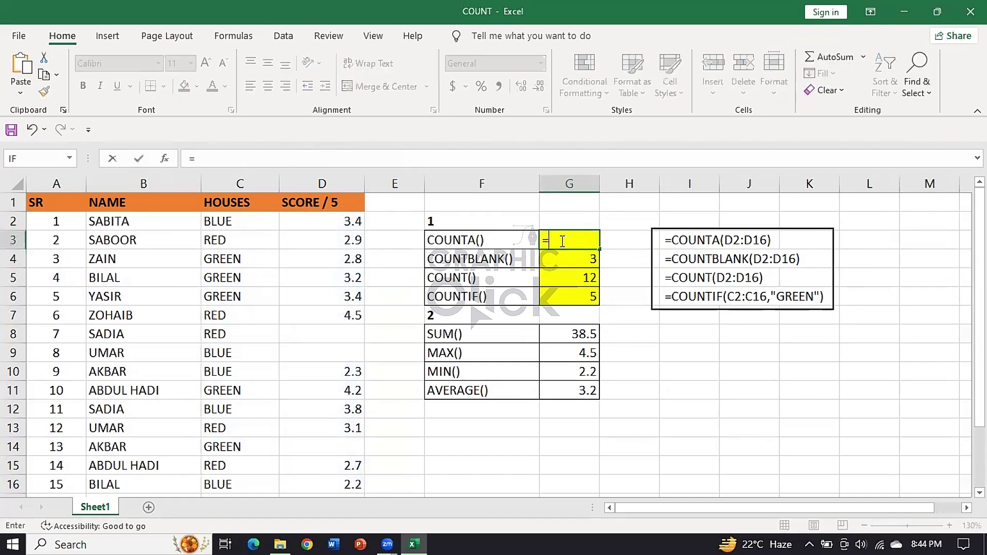
type("coun")
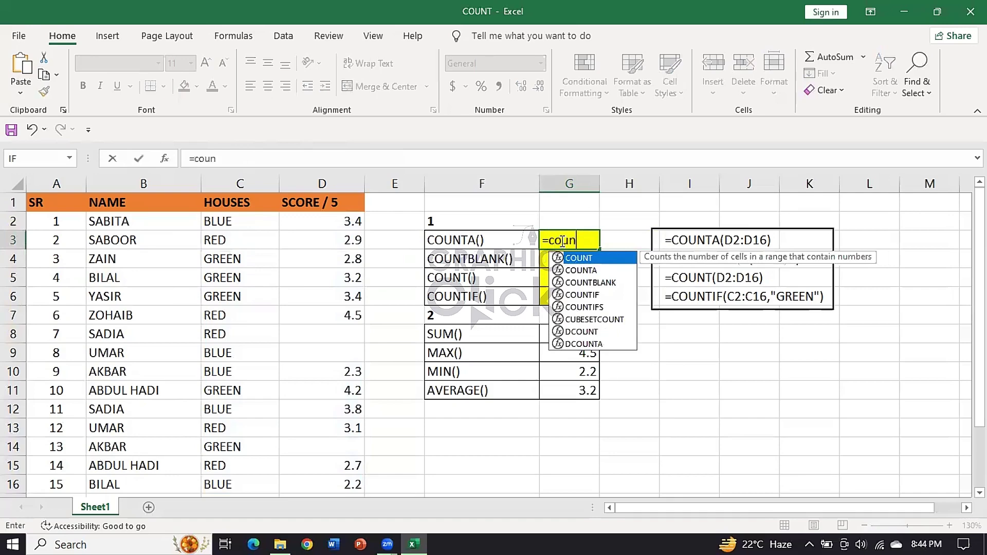
type("ta")
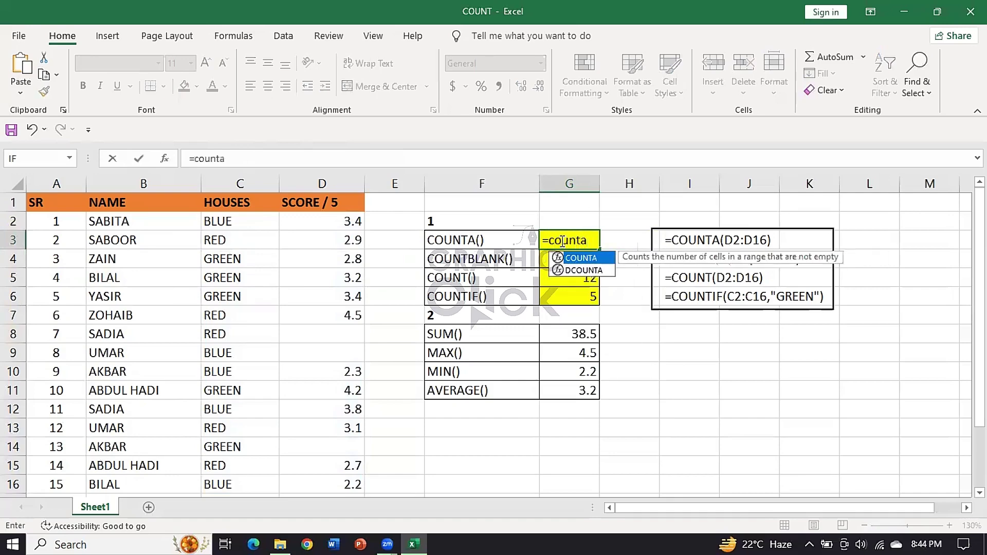
key("Tab")
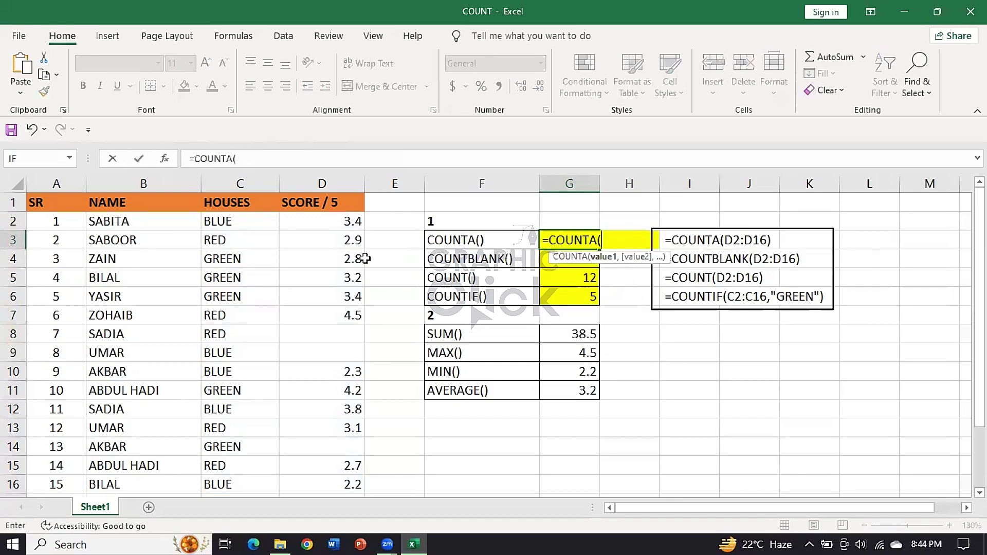
left_click_drag(342, 222, 332, 486)
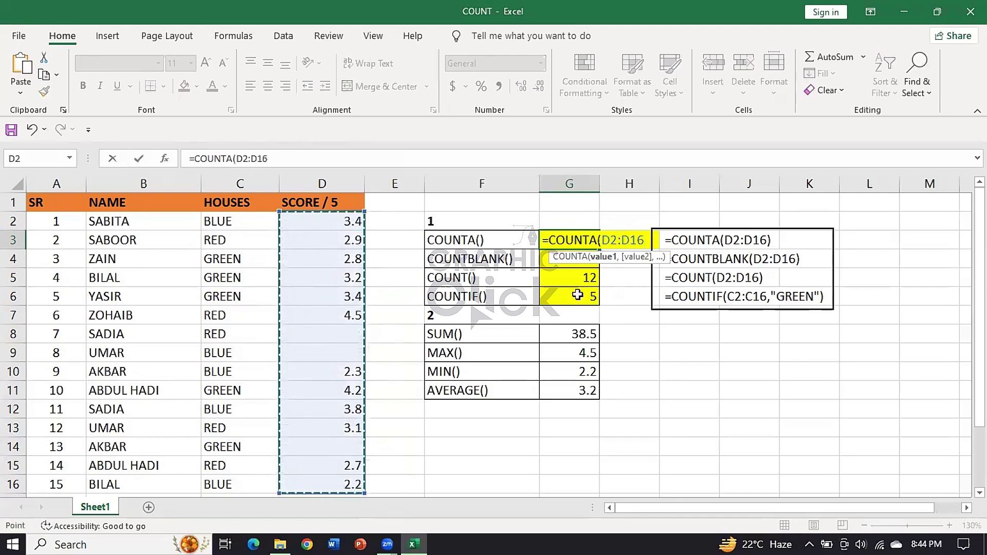
type(")")
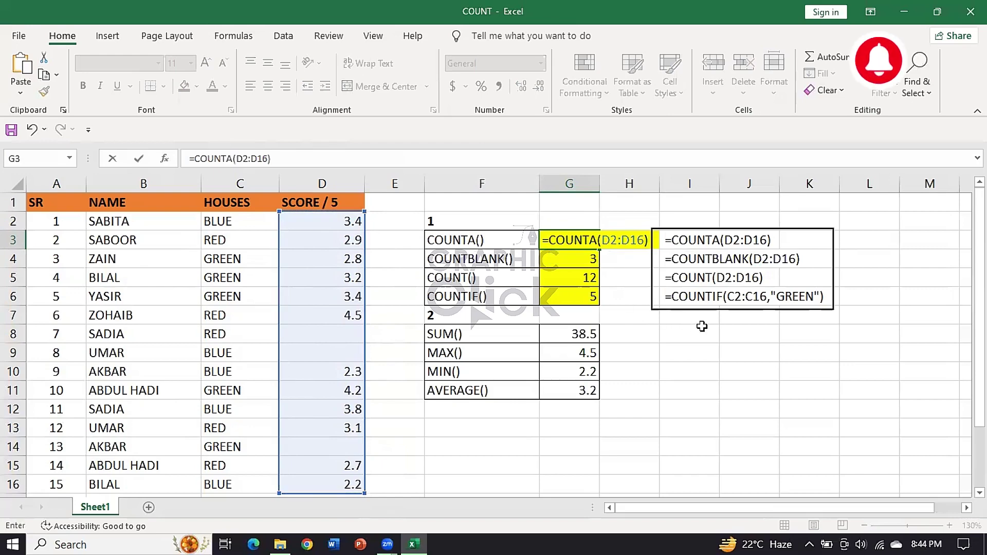
key("Return")
Select the scores D2:D16 to review them against the COUNTA result in G3.
left_click_drag(534, 239, 566, 239)
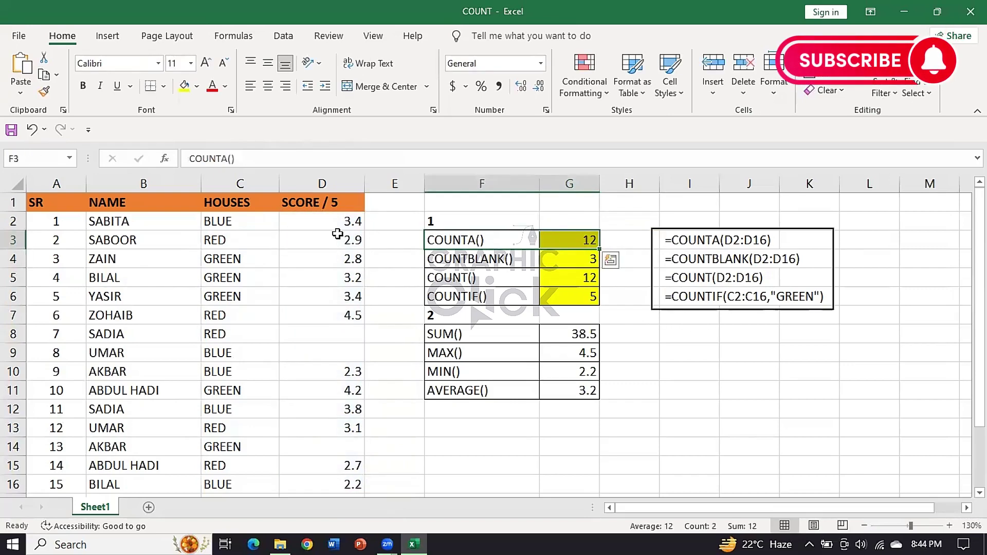
left_click_drag(327, 222, 331, 485)
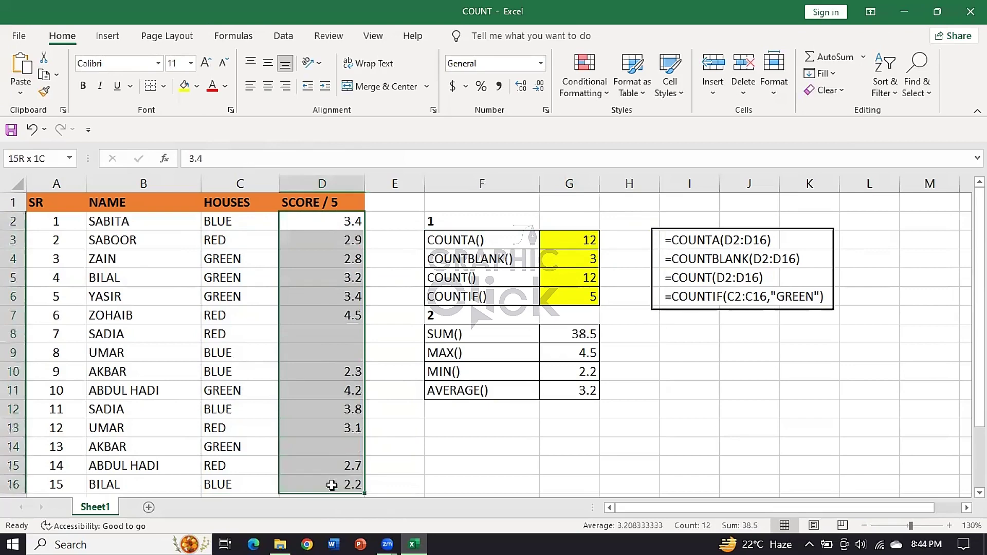
scroll(394, 459, "down", 1)
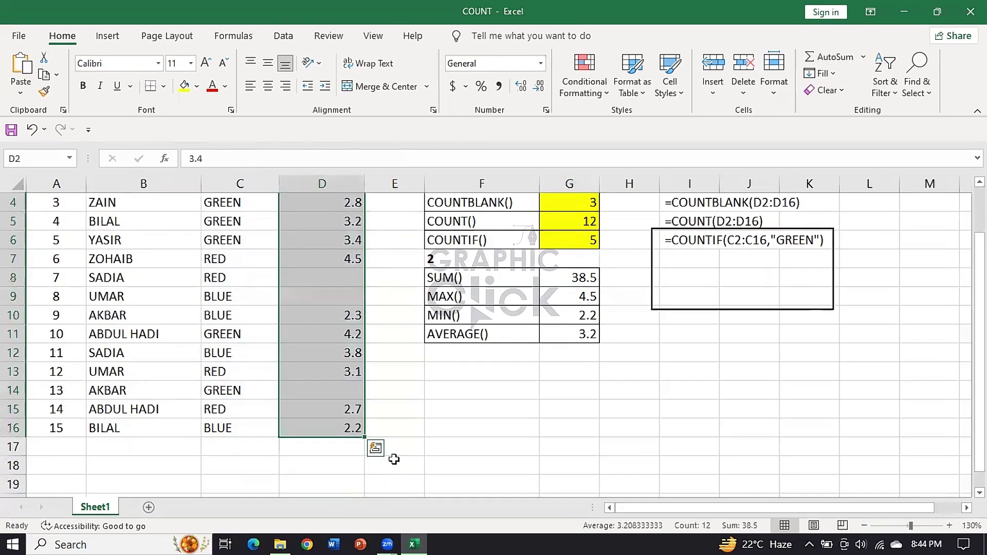
scroll(394, 460, "up", 1)
left_click(330, 225)
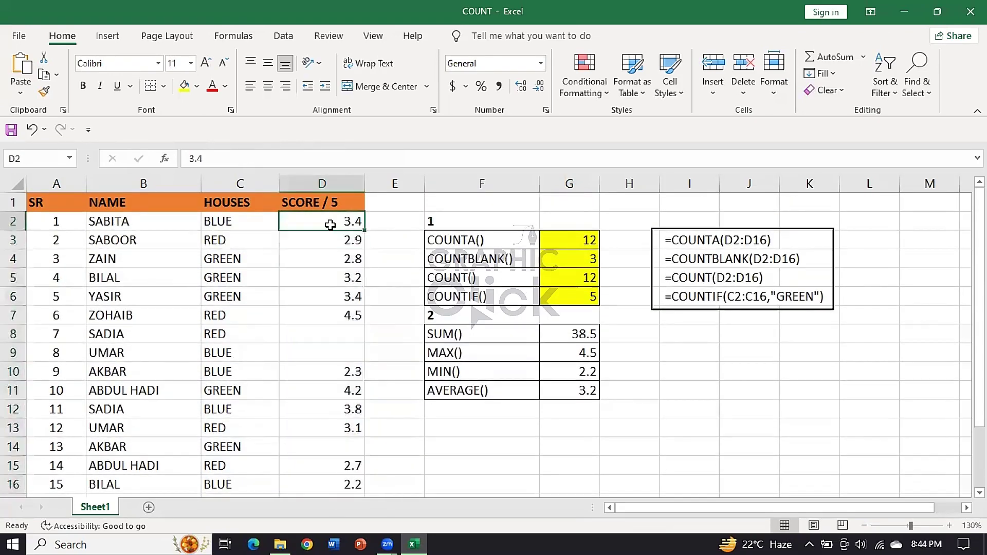
left_click(318, 202)
left_click_drag(324, 223, 344, 482)
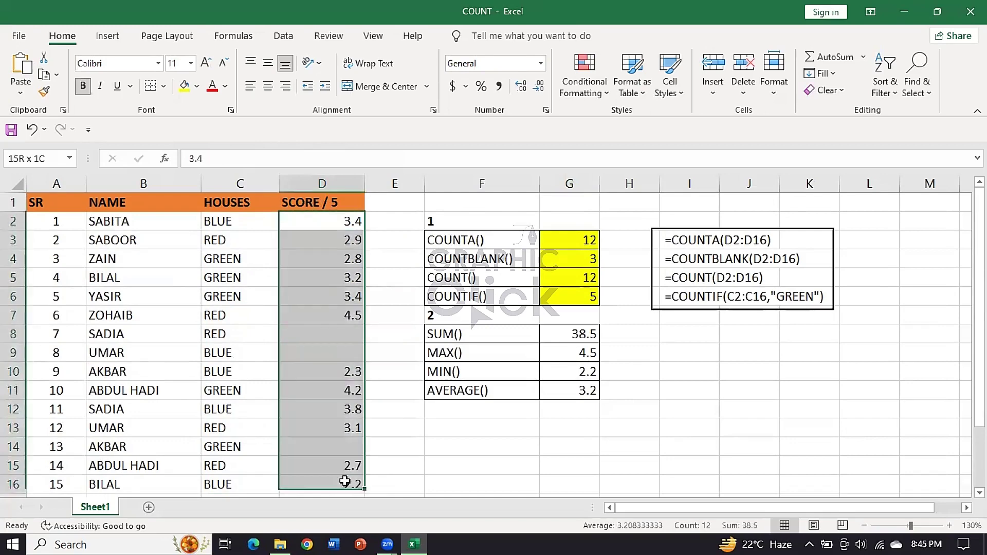
left_click(575, 242)
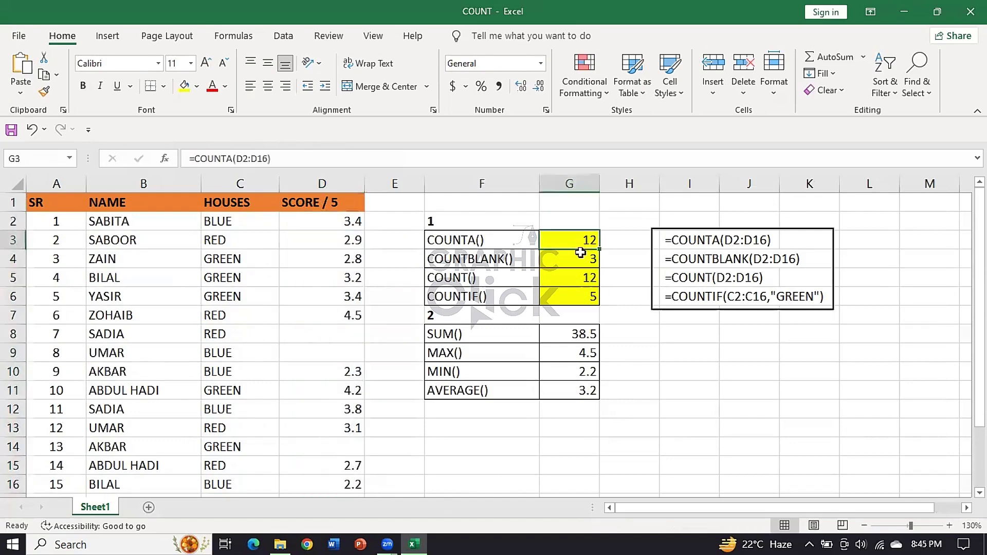
Delete the COUNTBLANK, COUNT and COUNTIF results in G4:G6, then mark out D2:D16.
left_click_drag(576, 259, 581, 294)
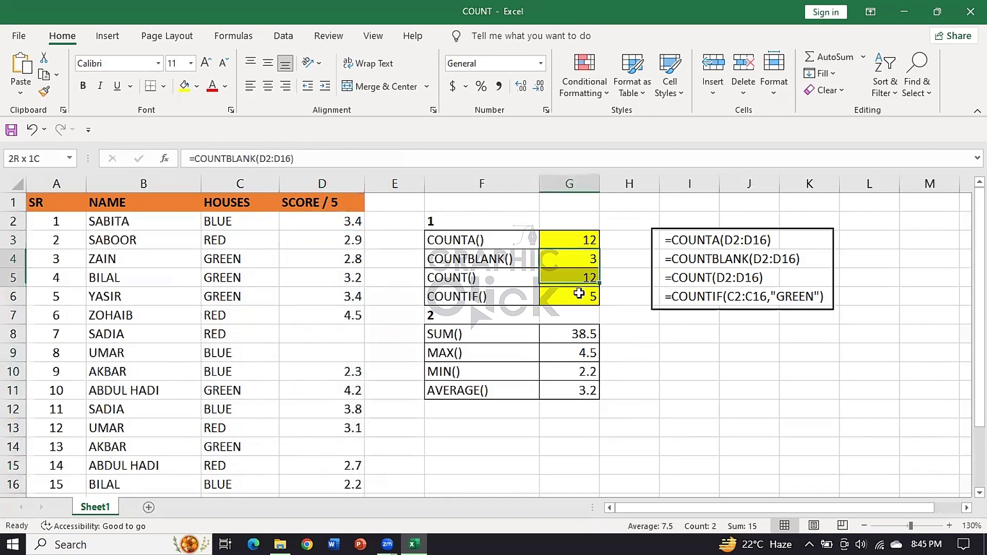
key("Delete")
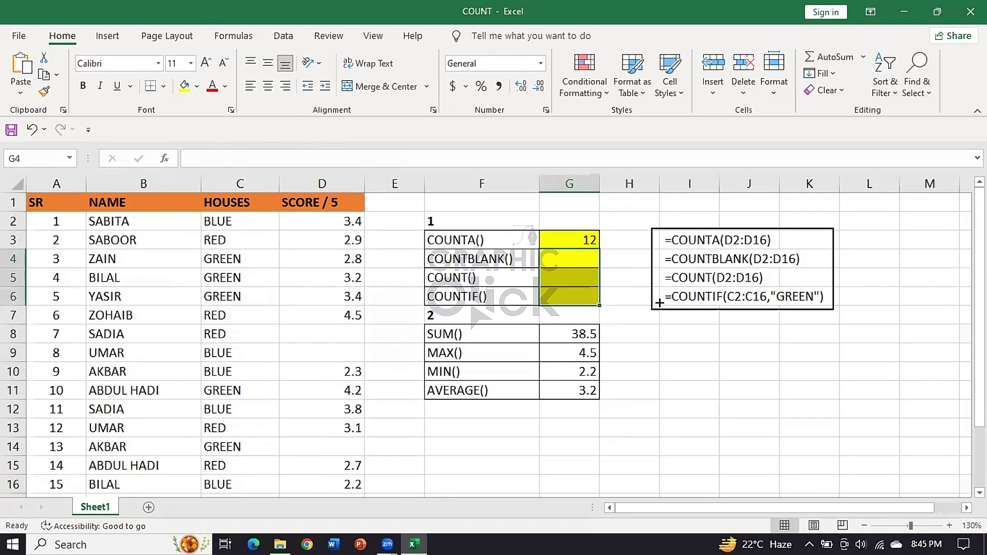
left_click(644, 269)
key("Left")
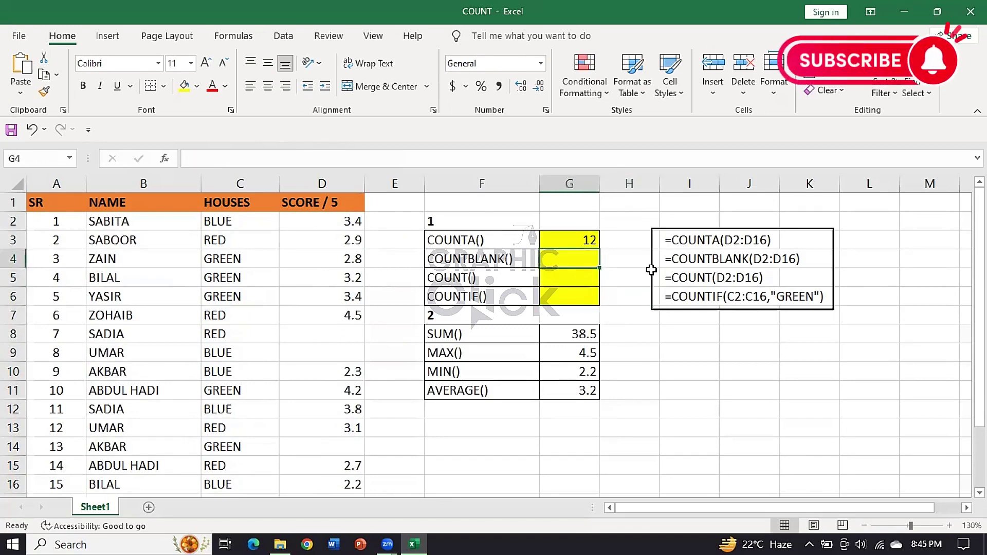
left_click_drag(327, 228, 327, 486)
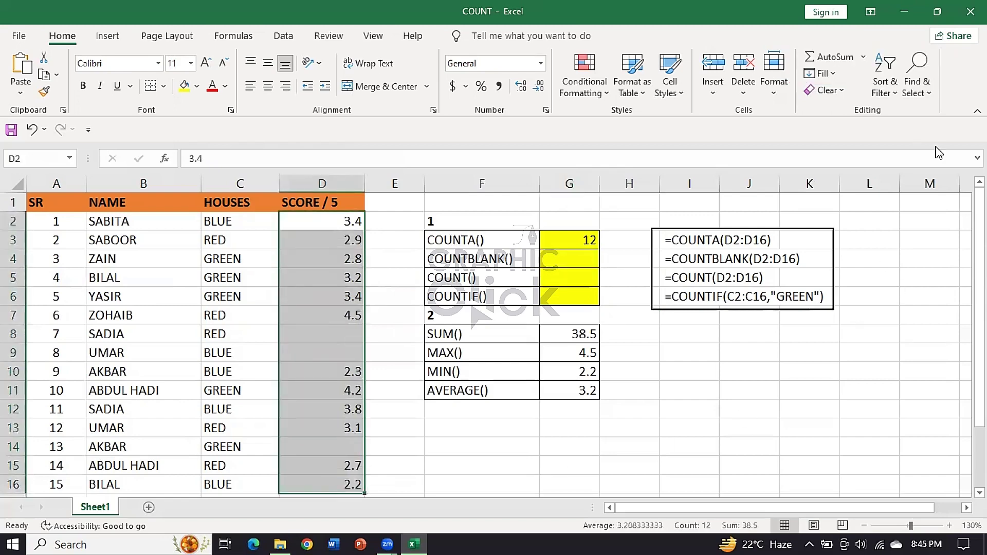
left_click_drag(277, 211, 367, 497)
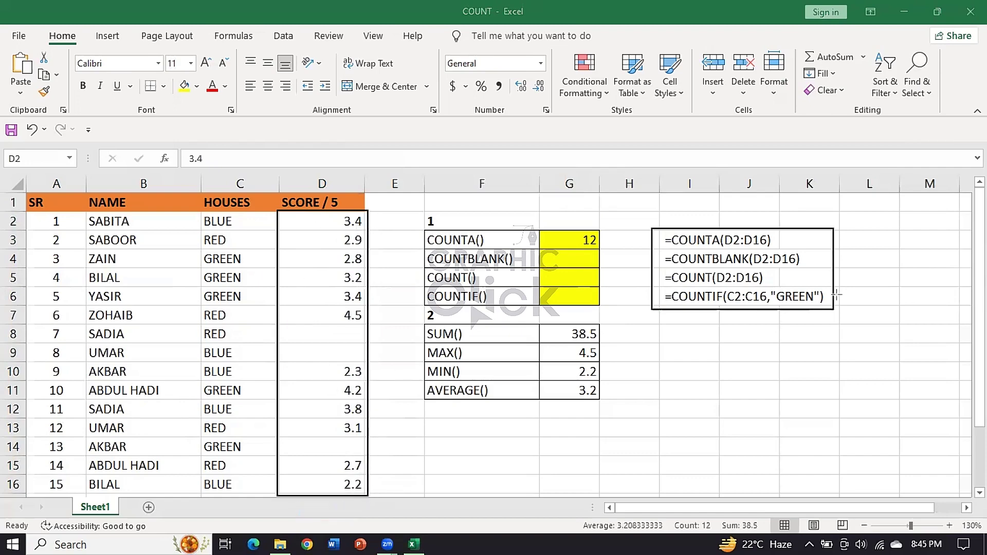
Enter =COUNTBLANK(D2:D16) in G4 via the autocomplete list, giving 3.
left_click(568, 257)
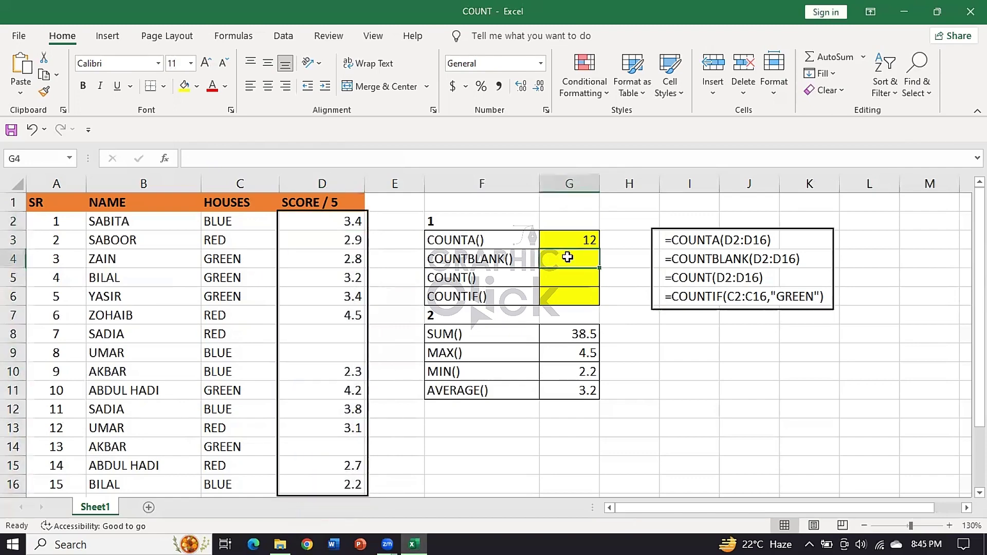
type("=")
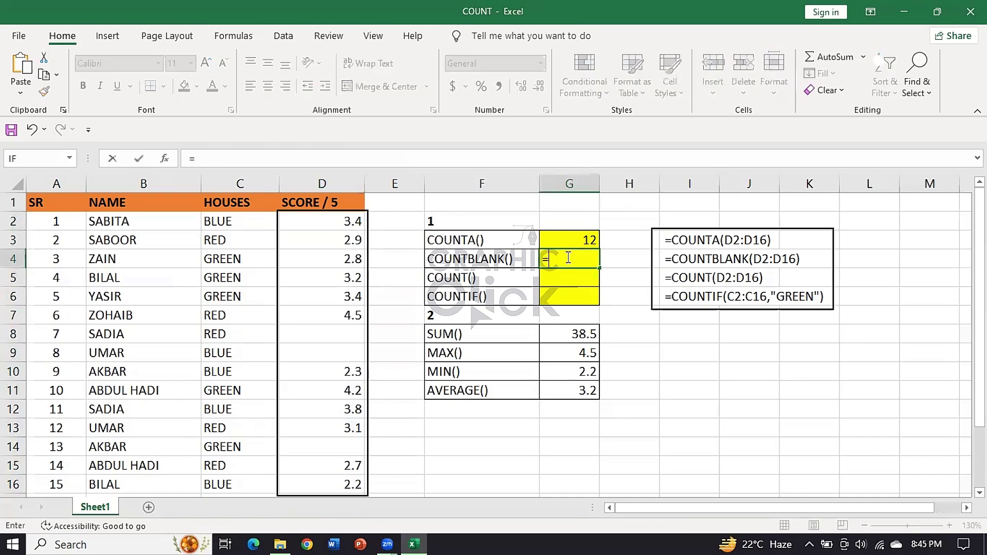
type("count")
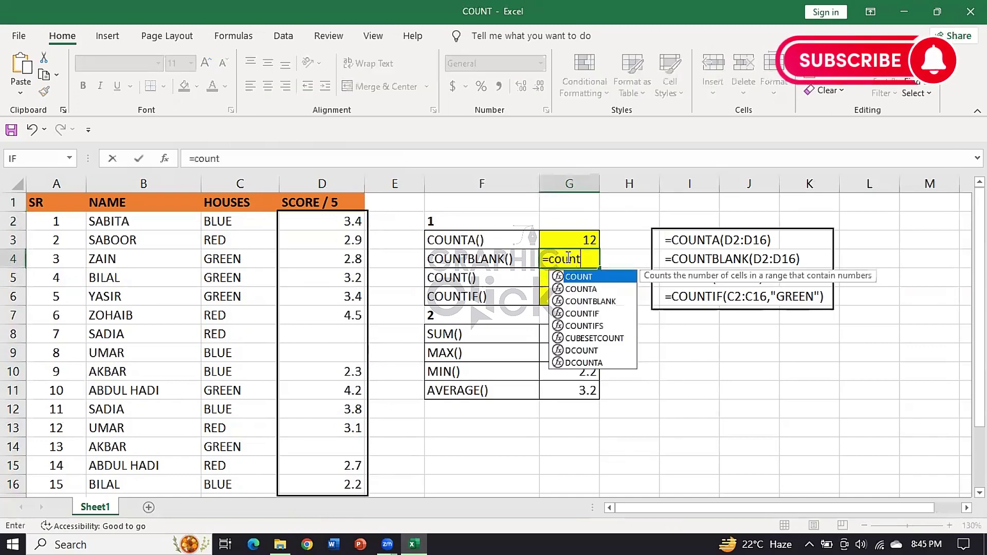
left_click(582, 303)
double_click(582, 302)
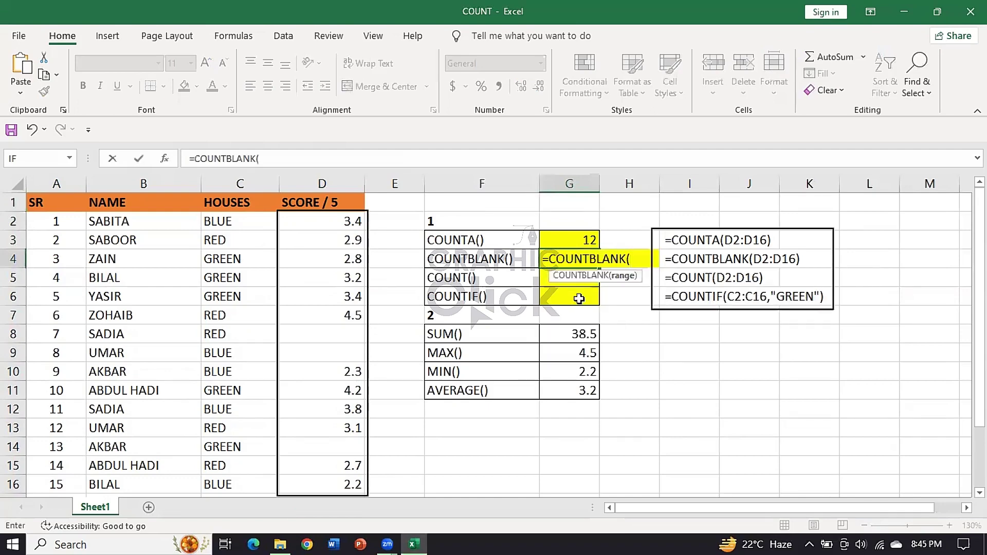
left_click_drag(330, 222, 332, 489)
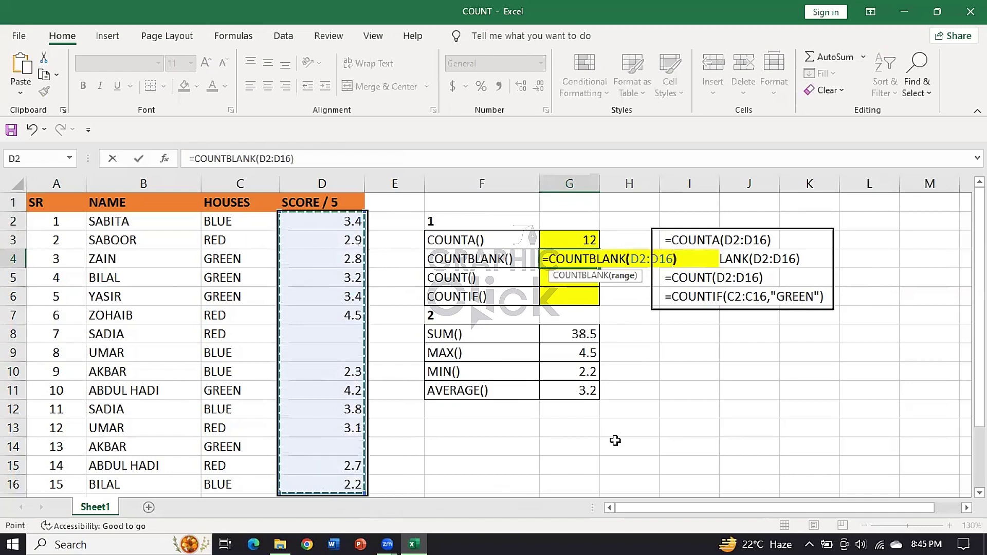
key("Return")
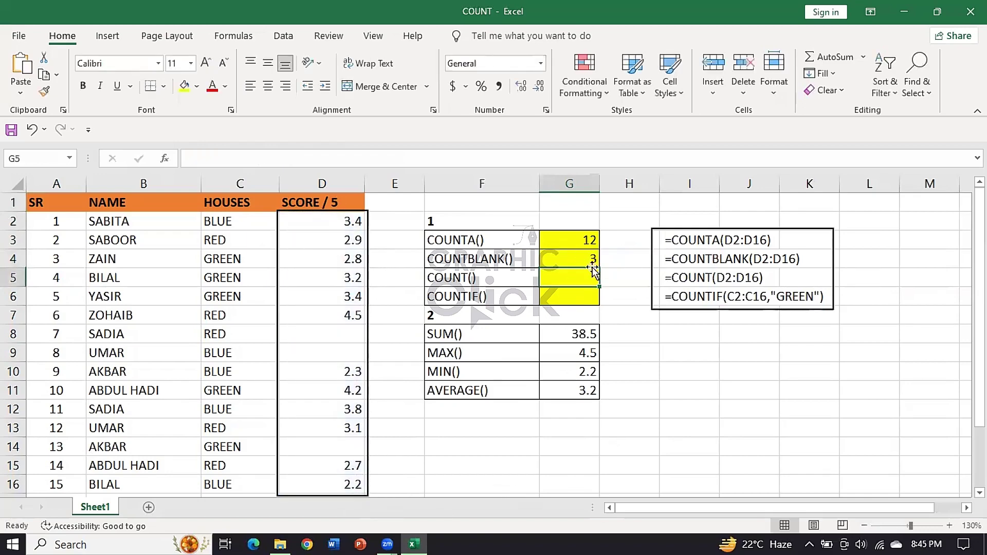
left_click(592, 262)
left_click(506, 259)
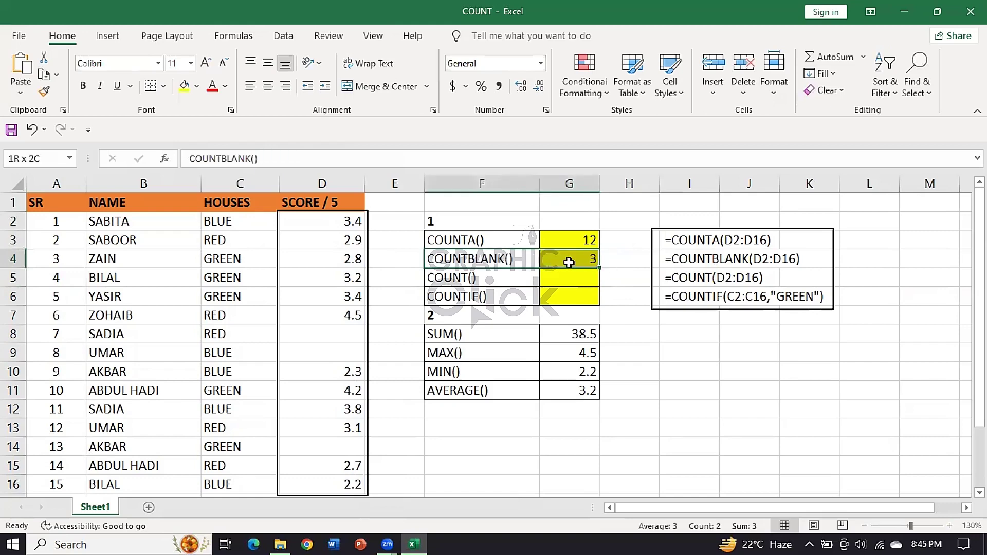
left_click(589, 260)
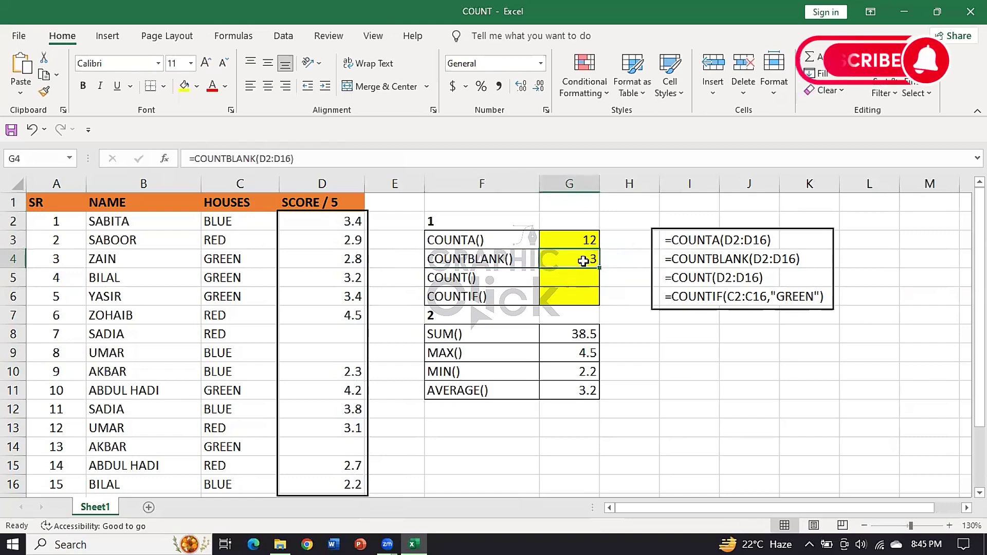
Enter =COUNT(D2:D16) in G5 so it returns the 12 numeric scores.
left_click(510, 283)
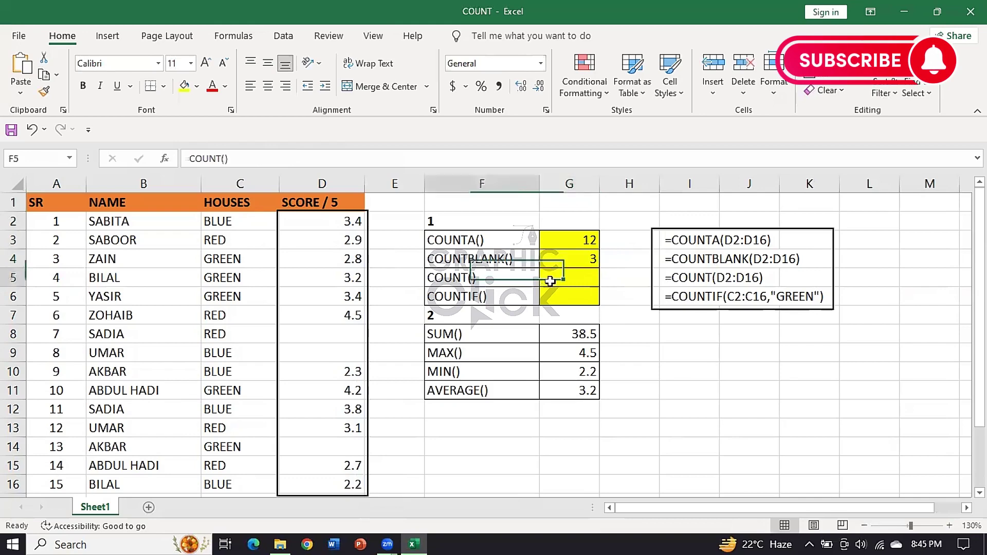
left_click(560, 283)
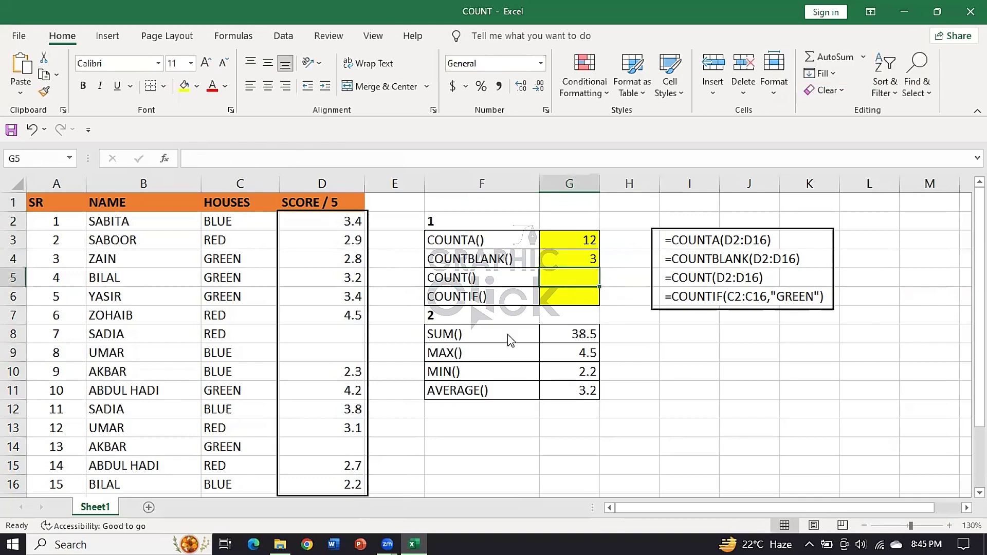
left_click_drag(350, 222, 333, 482)
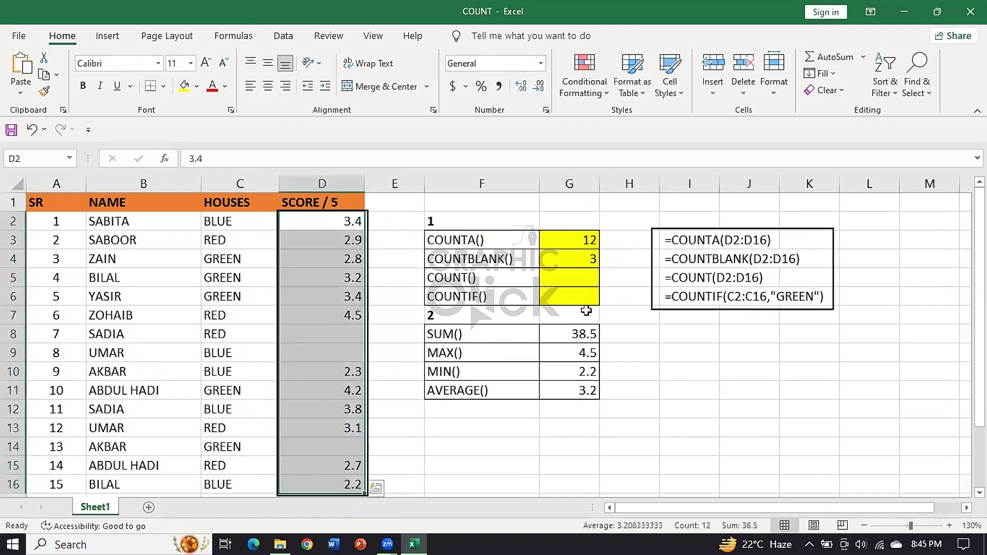
left_click(580, 277)
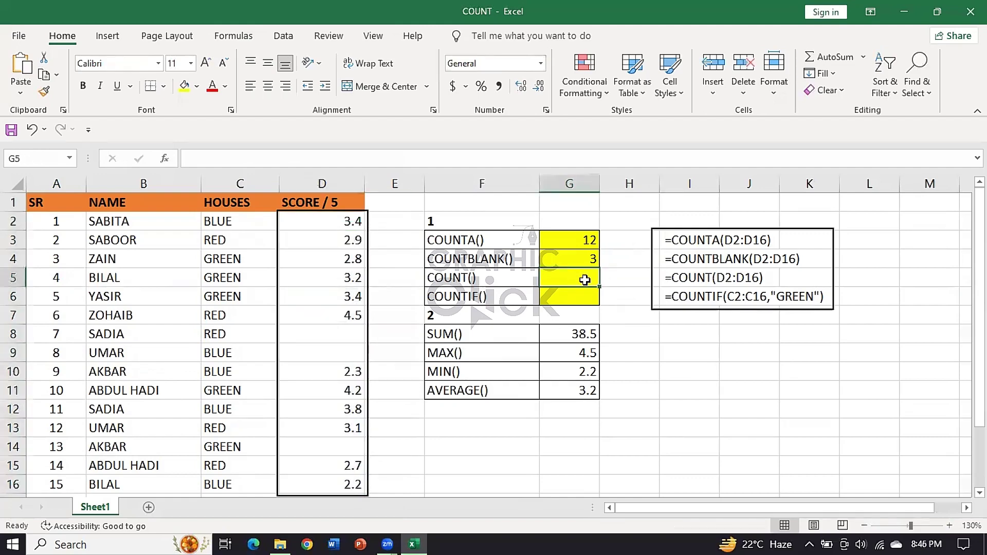
type("=")
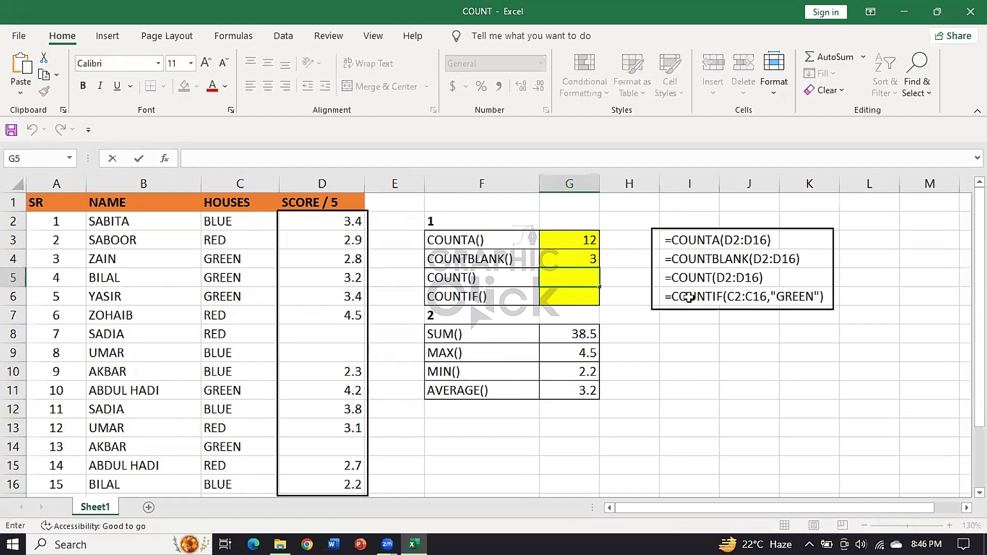
type("=")
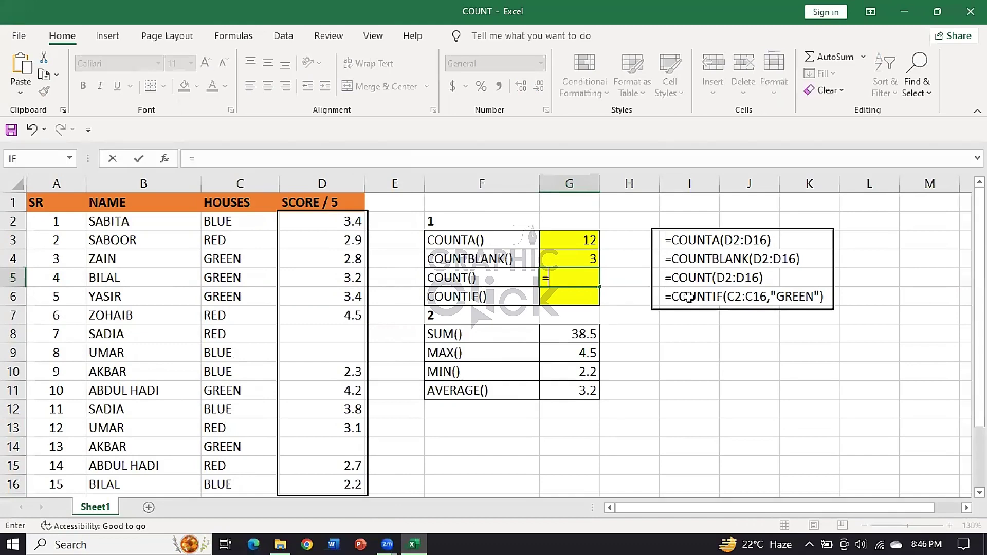
type("count")
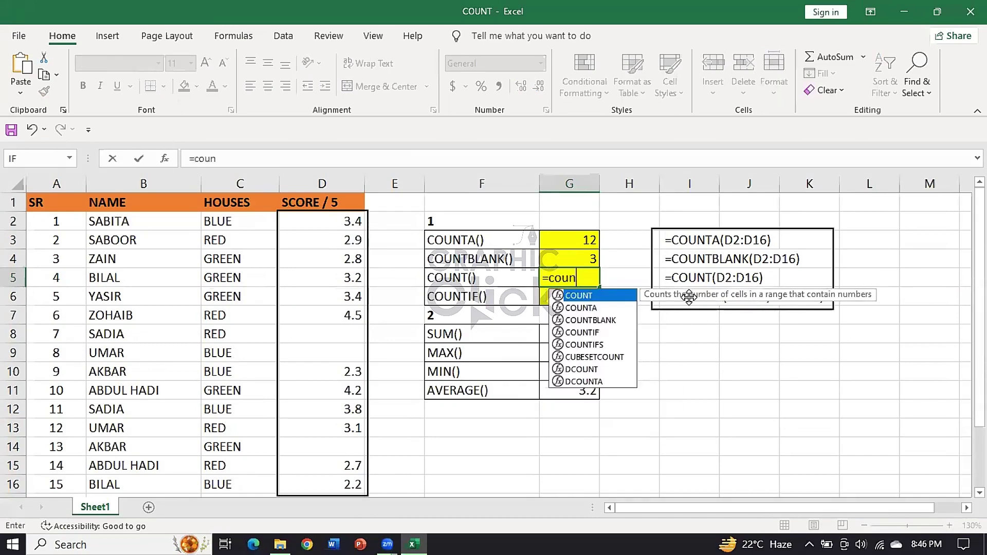
key("Tab")
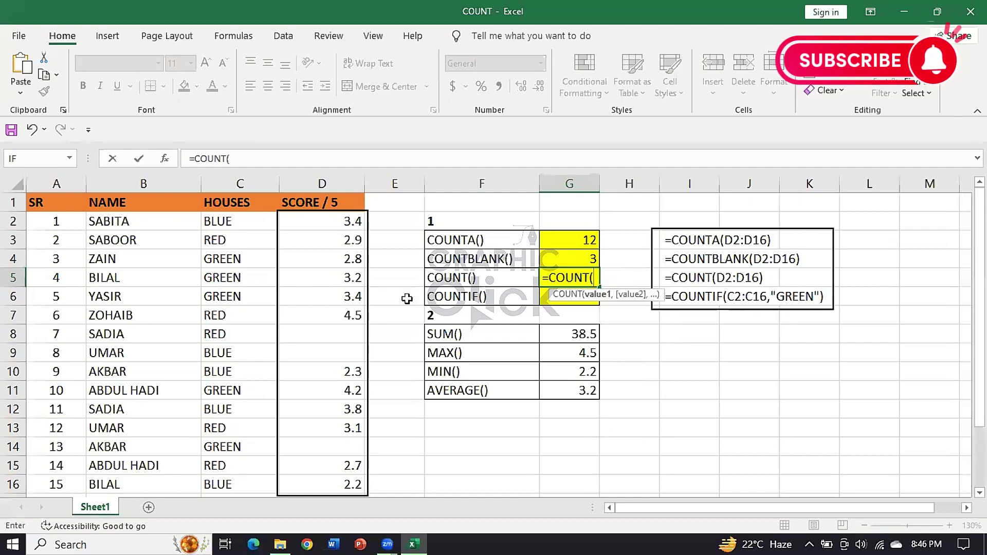
left_click_drag(335, 220, 332, 484)
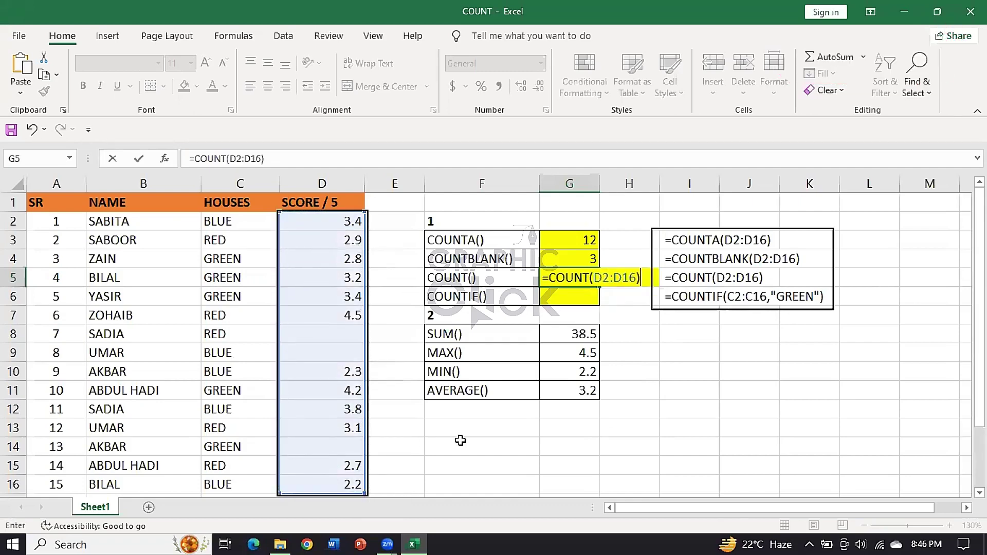
key("Return")
Compare the COUNTA() label in F3 with the COUNT() label in F5.
left_click(536, 279)
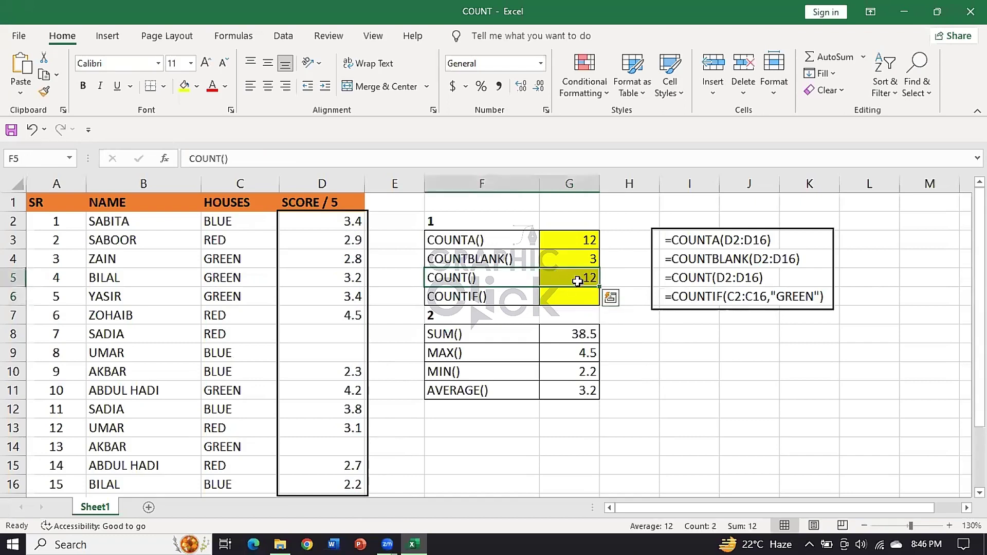
left_click(574, 282)
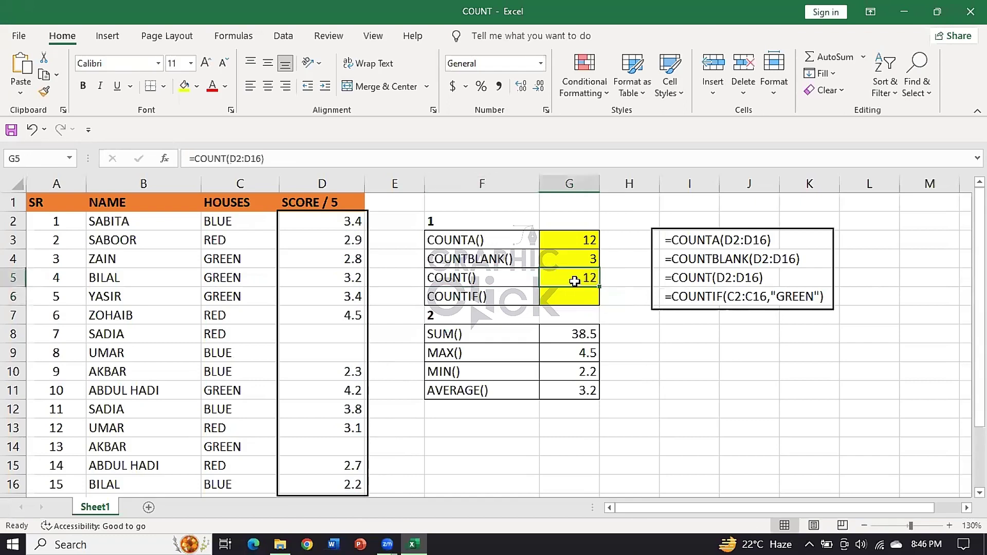
left_click(483, 240)
left_click(484, 276)
left_click(491, 240)
left_click(495, 276)
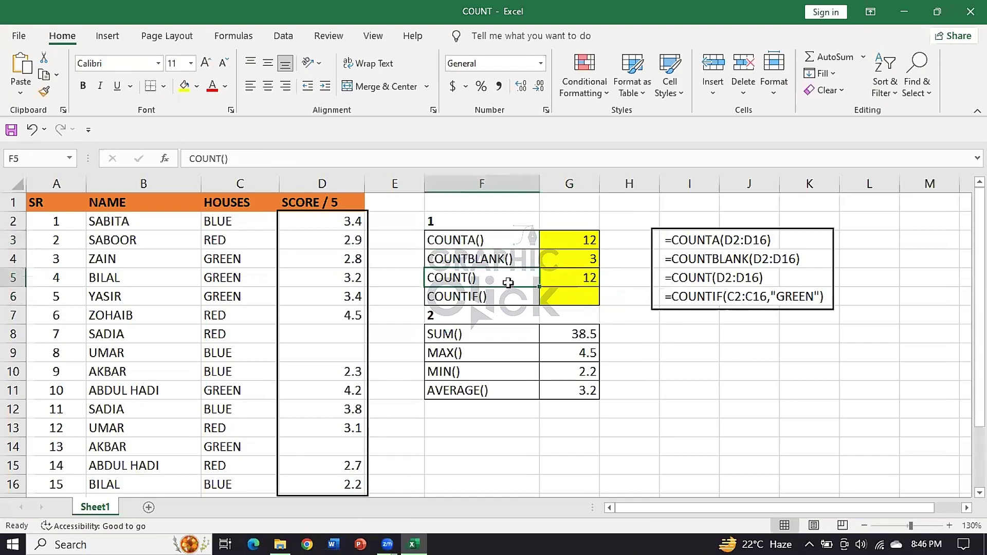
left_click(502, 242)
left_click(506, 278)
left_click(505, 243)
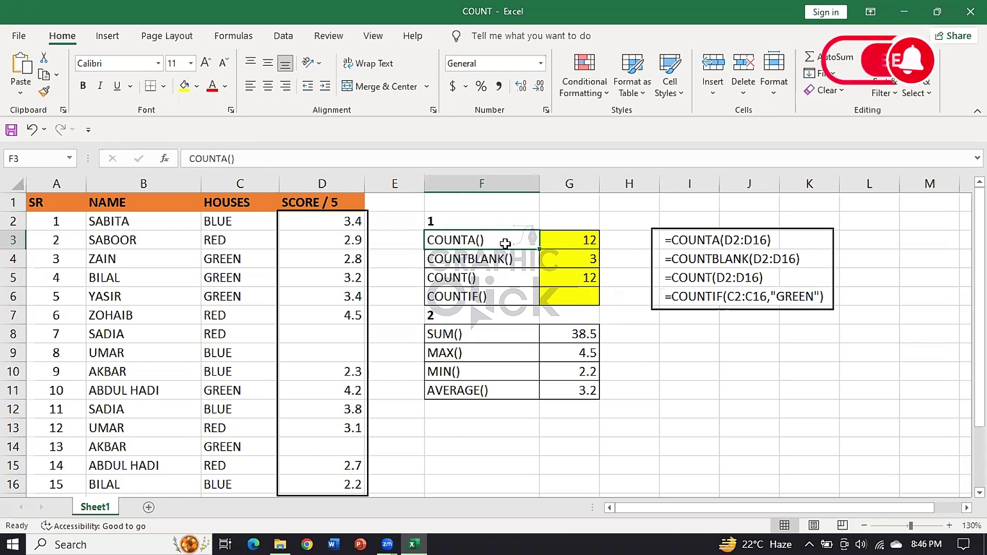
left_click(479, 278)
left_click(488, 242)
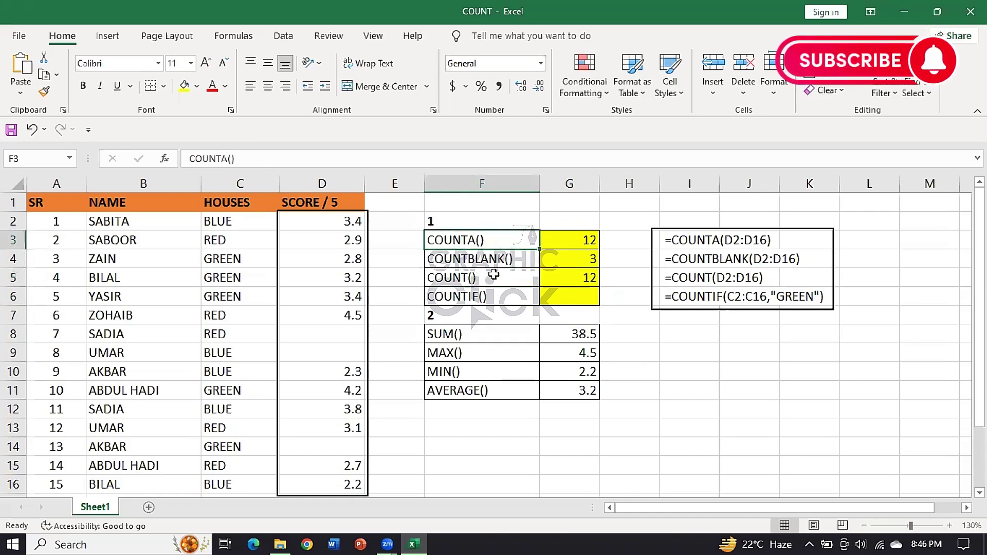
left_click(493, 277)
left_click(501, 242)
left_click(503, 283)
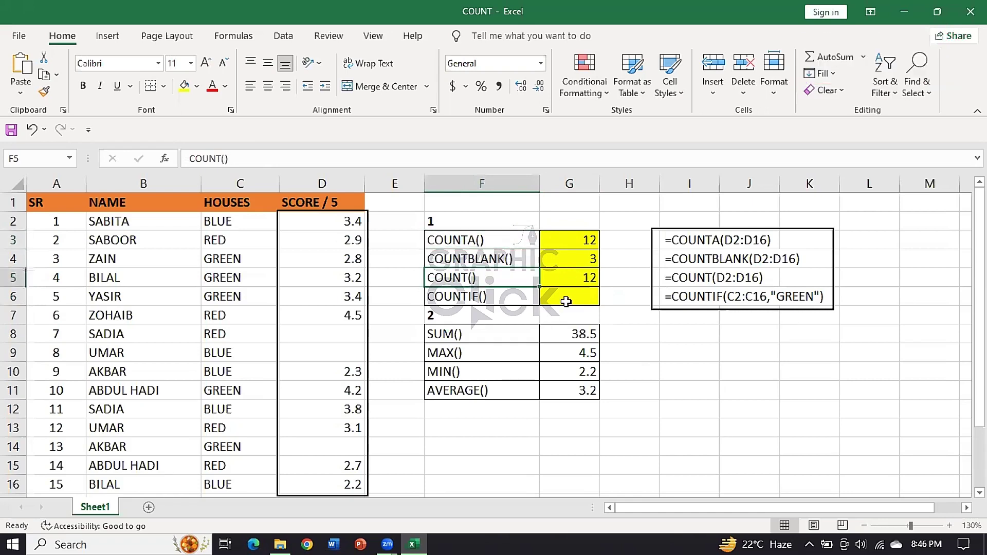
Read the COUNTIF note and outline the HOUSES values in C2:C16.
left_click(566, 303)
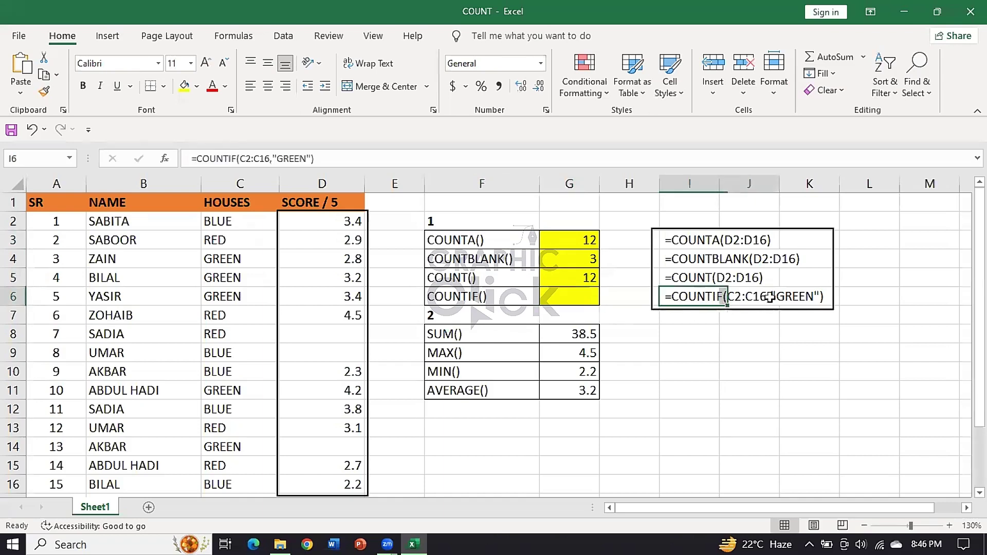
left_click_drag(691, 303, 802, 297)
left_click(565, 297)
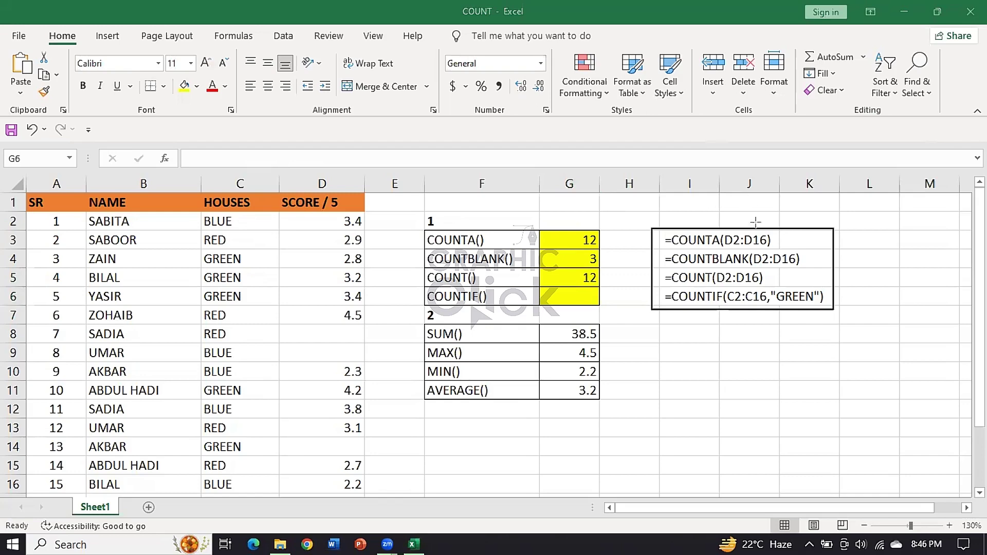
mouse_move(195, 211)
left_mouse_down()
mouse_move(292, 465)
mouse_move(278, 497)
left_mouse_up()
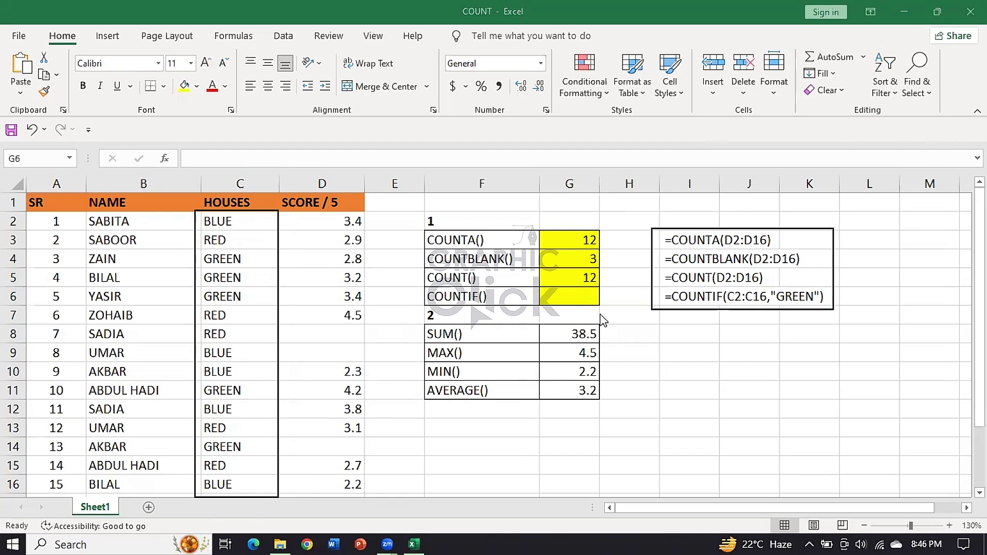
left_click(583, 297)
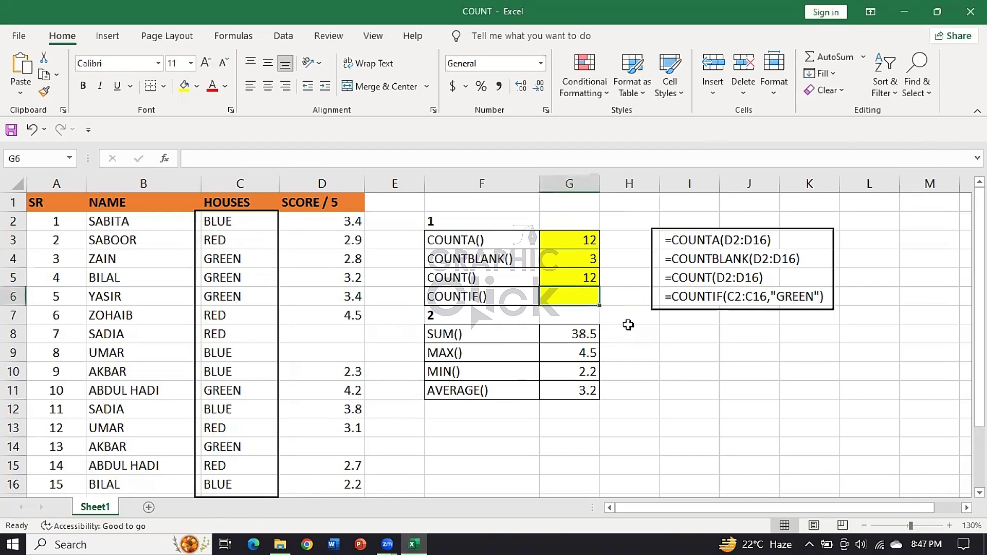
Start a COUNTIF on C2:C16 in G6, then cancel it so G6 stays blank.
type("=c")
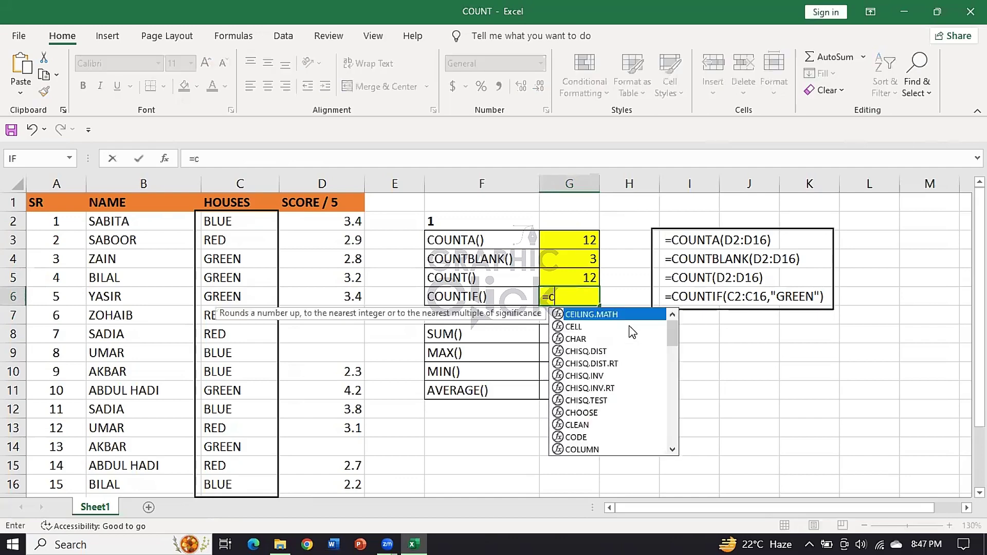
type("ou")
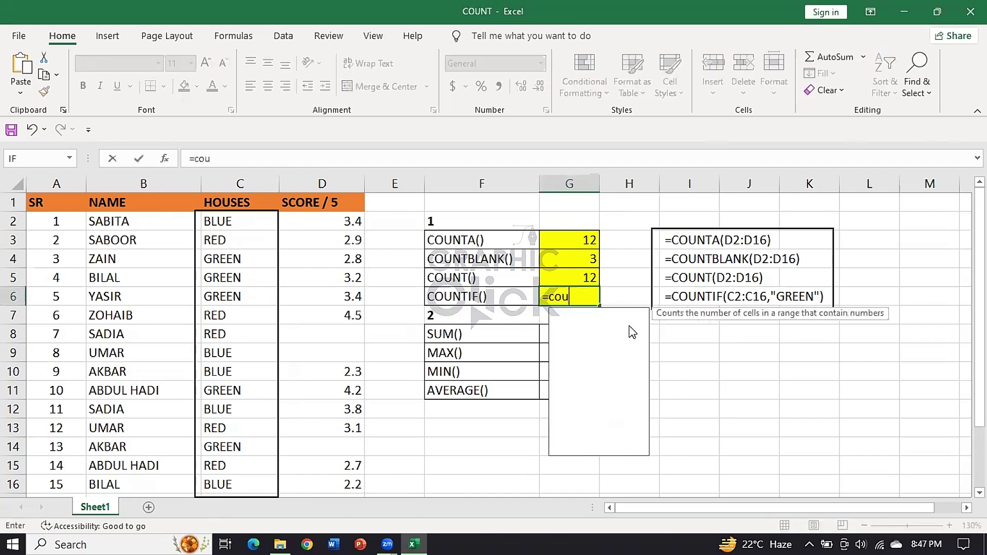
type("ntif")
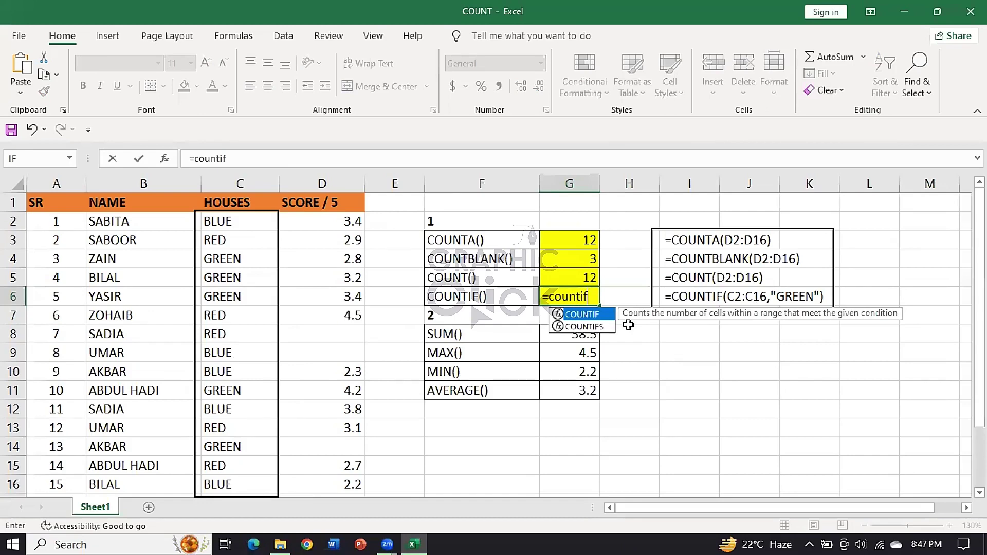
key("Tab")
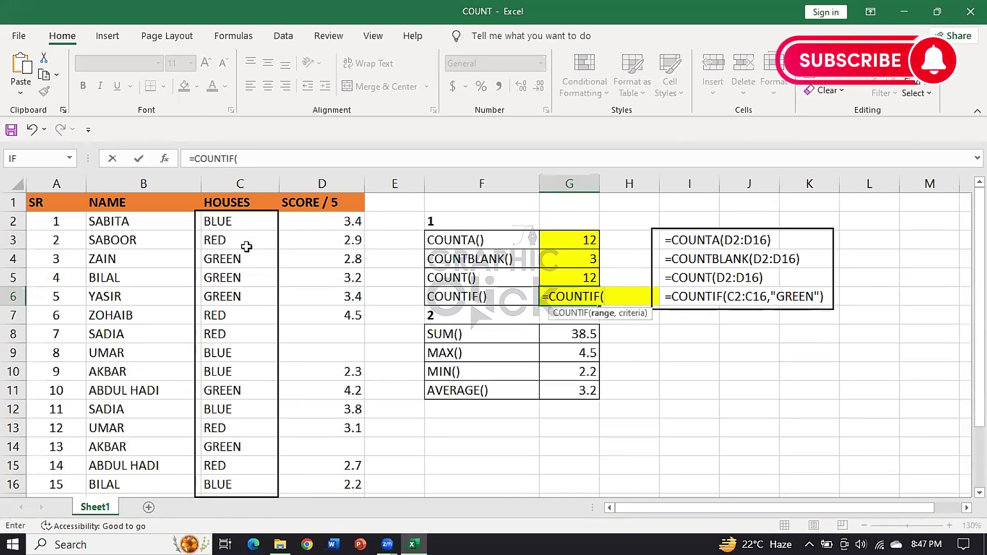
left_click_drag(247, 221, 234, 483)
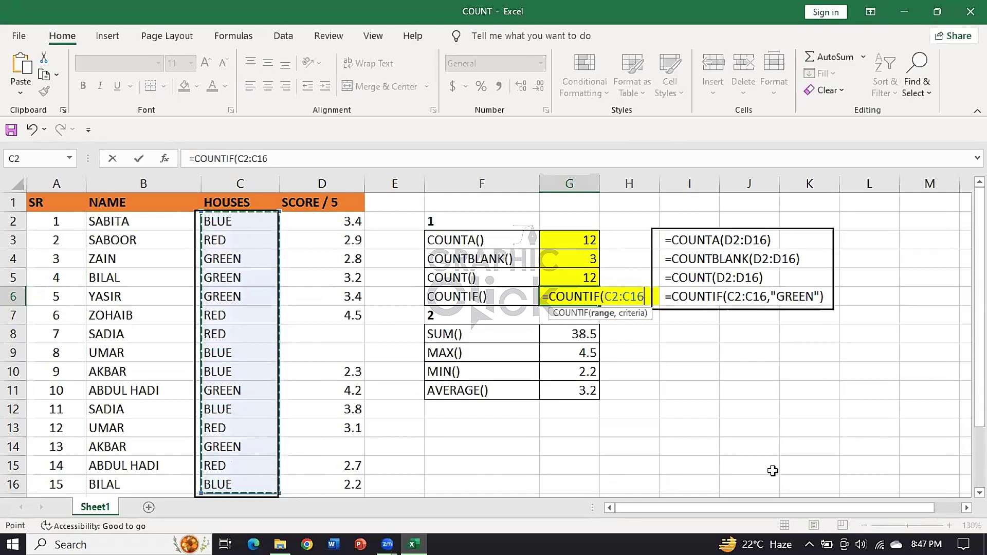
type(",")
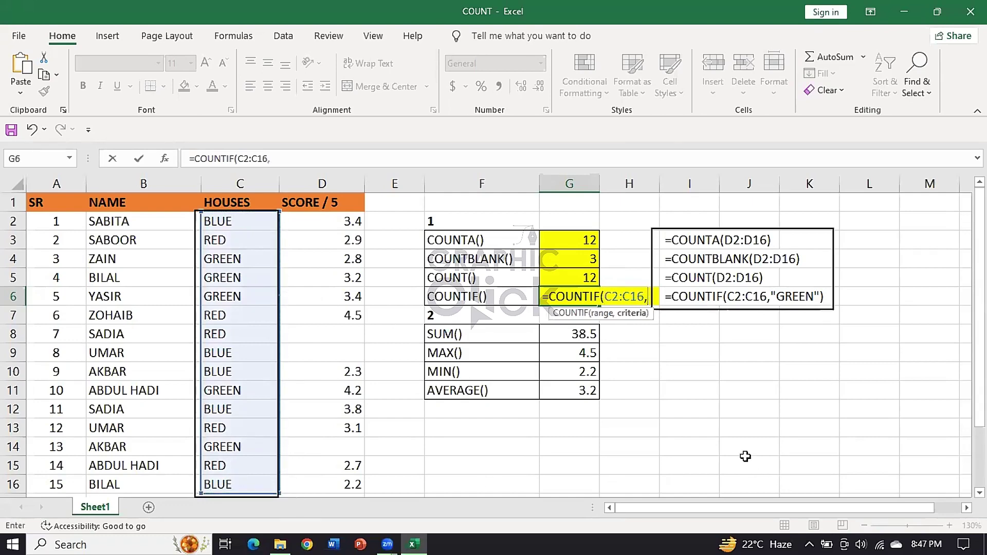
left_click_drag(620, 298, 639, 298)
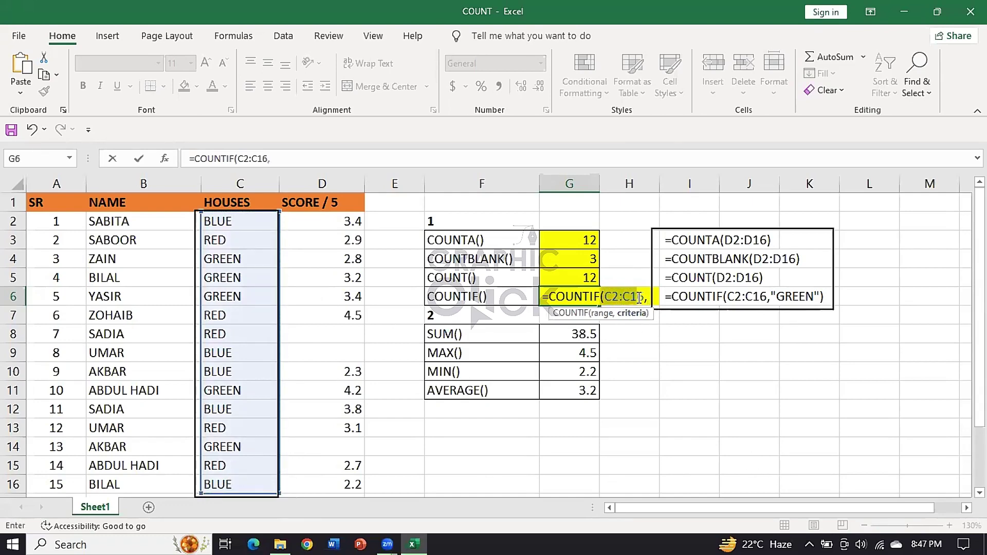
left_click(644, 299)
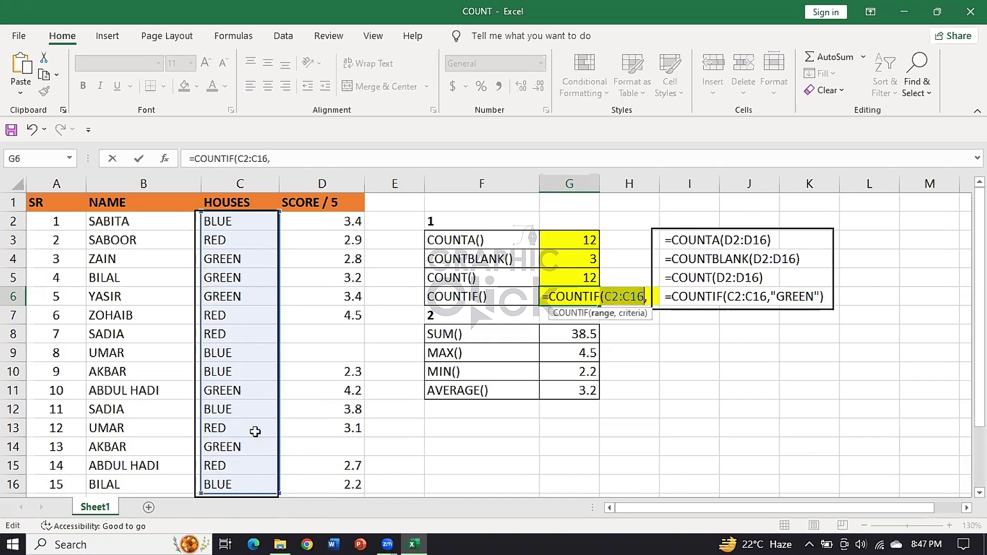
left_click(649, 298)
type("\"")
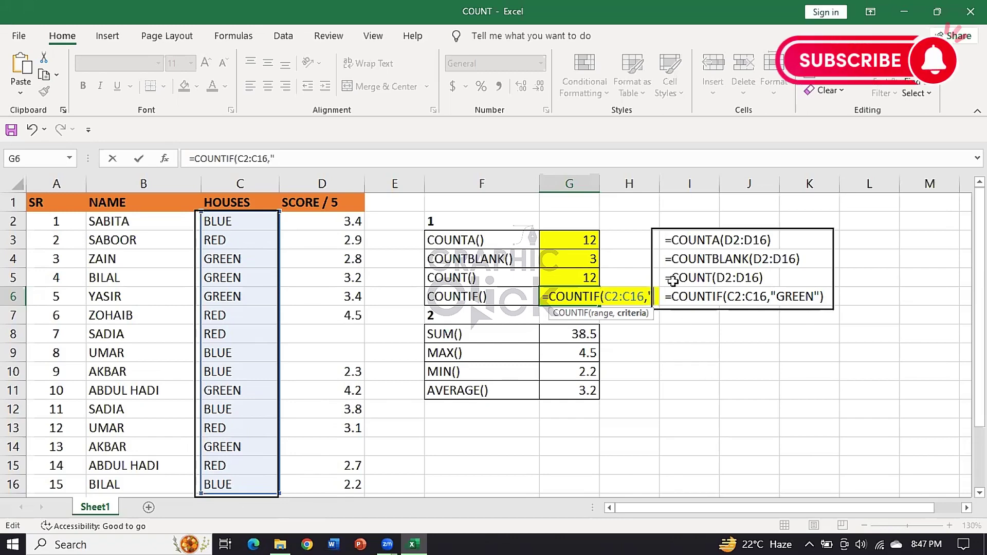
key("Escape")
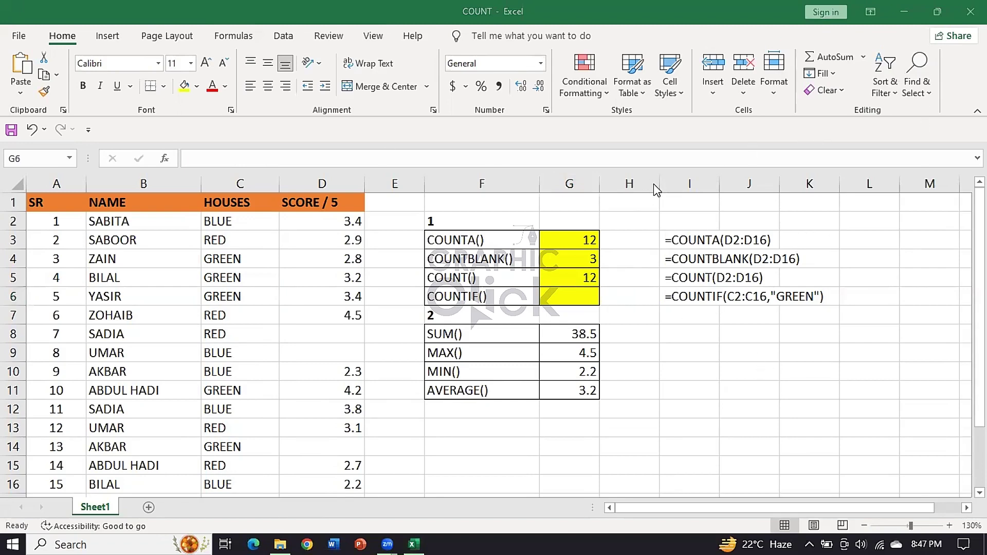
Widen column H, then write =COUNTIF(C2:C16,"RED") in G6 without entering it.
left_click_drag(661, 184, 724, 185)
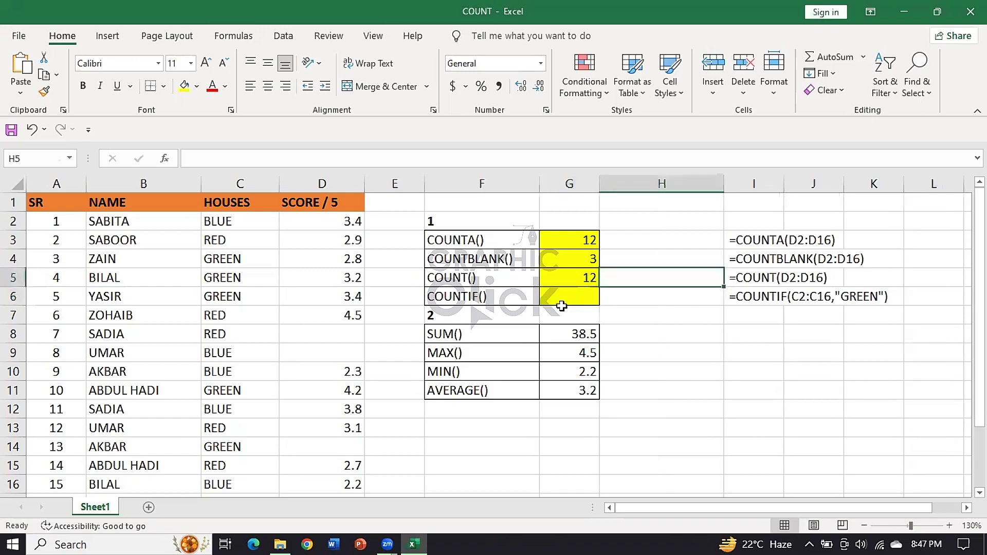
left_click(578, 297)
type("=c")
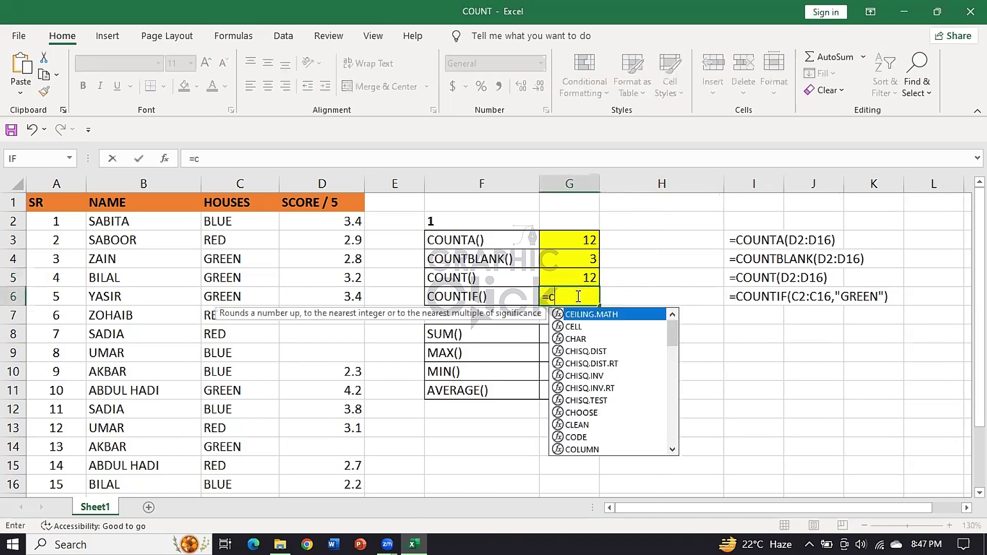
type("ountif")
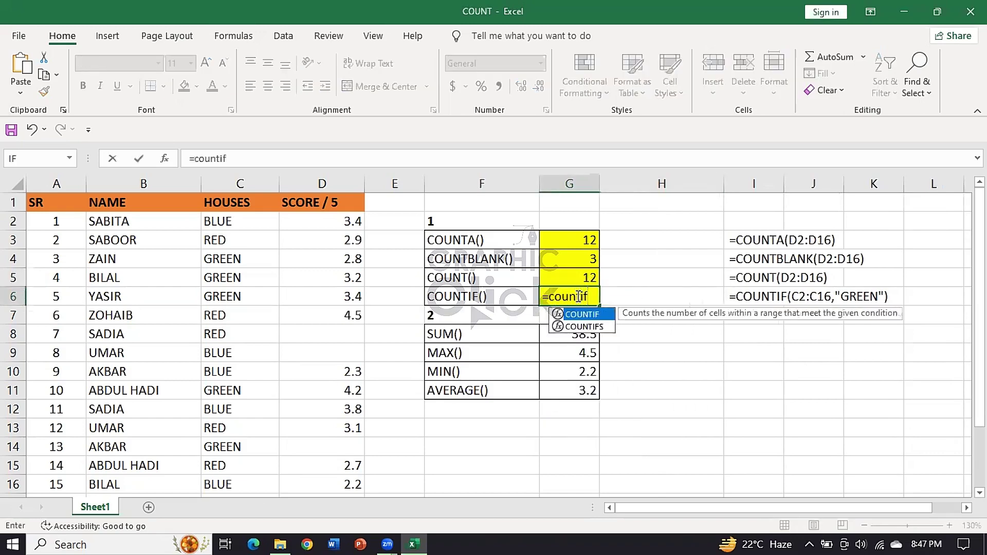
key("Tab")
left_click_drag(255, 222, 242, 484)
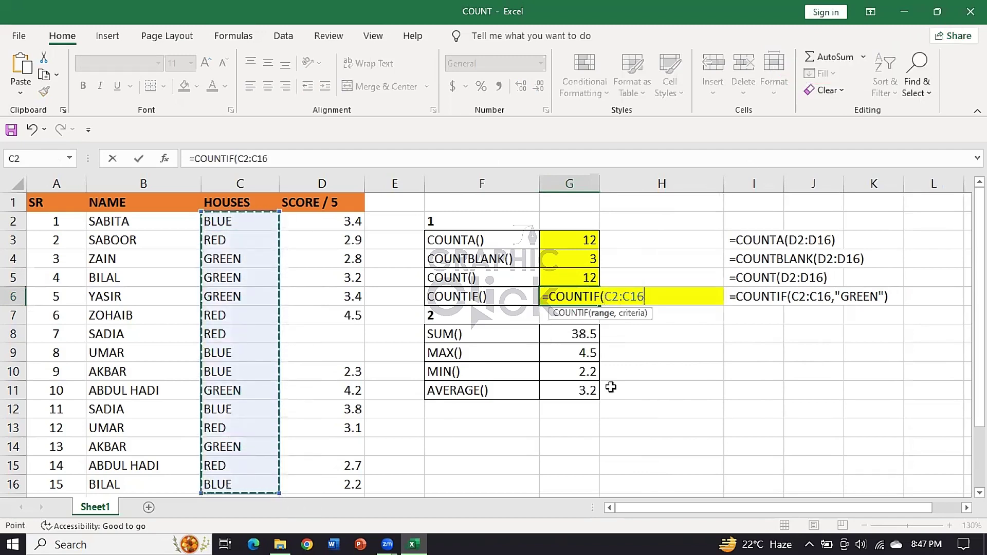
type(",")
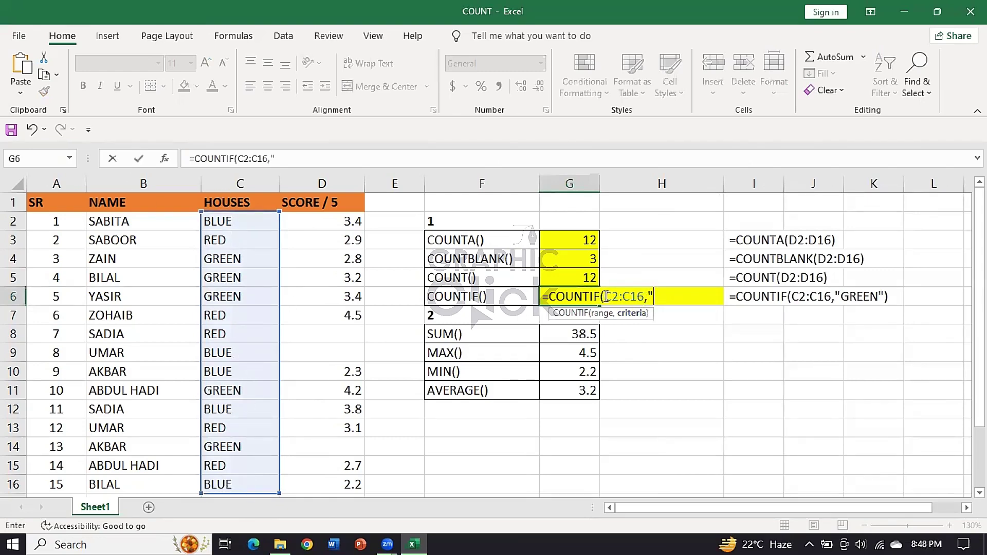
left_click_drag(607, 297, 643, 297)
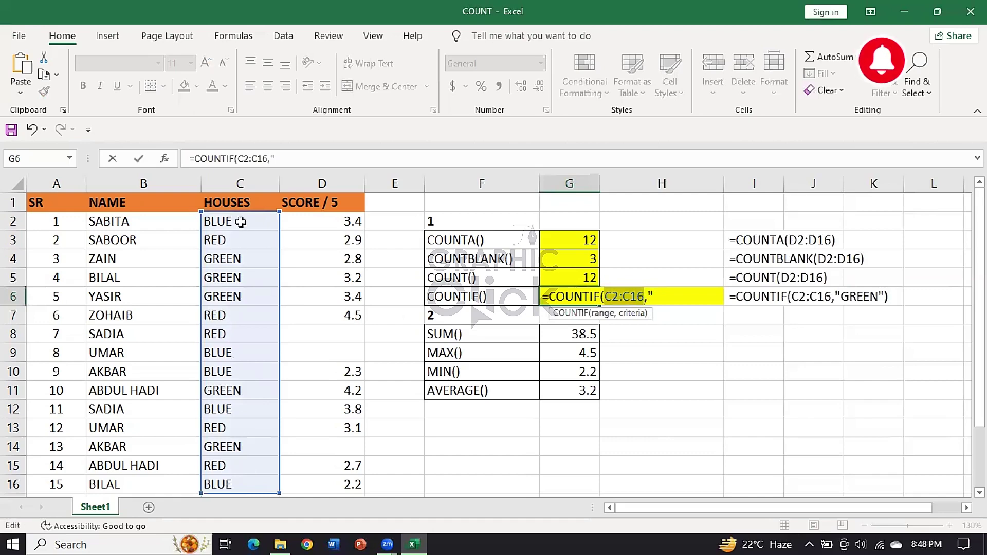
left_click(667, 294)
type("RED")
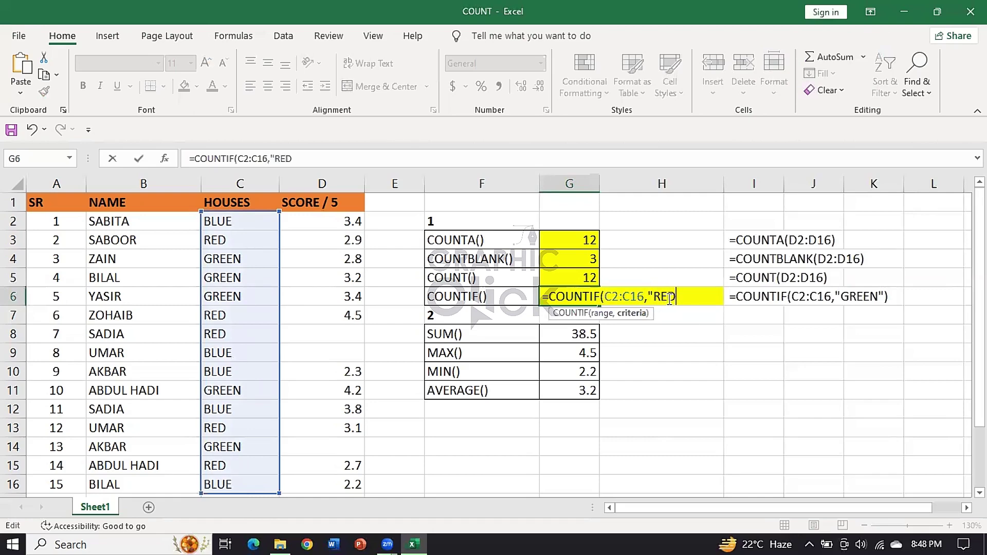
type(")")
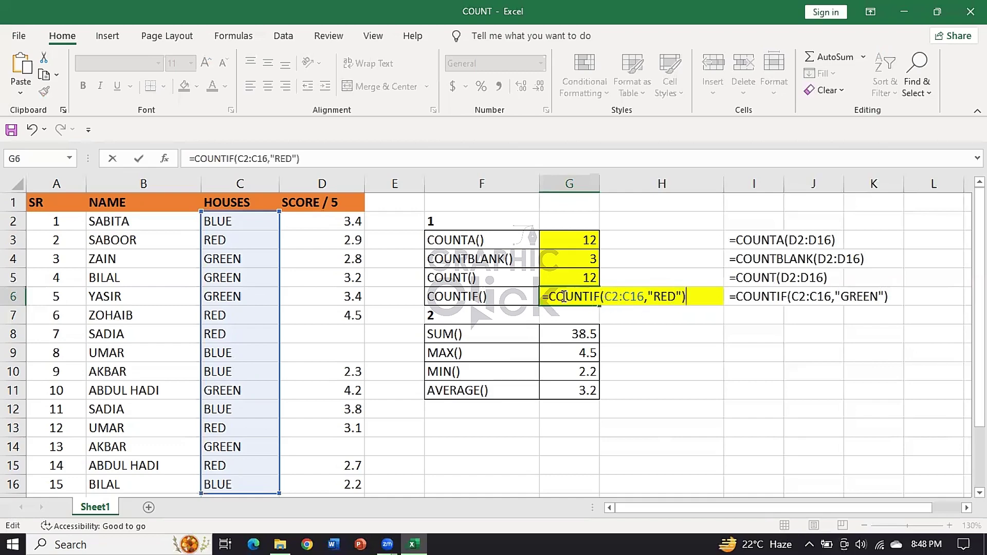
left_click_drag(550, 296, 644, 297)
Check the C2:C16 range and "RED" criterion, then commit the COUNTIF so G6 shows 5.
left_click(604, 297)
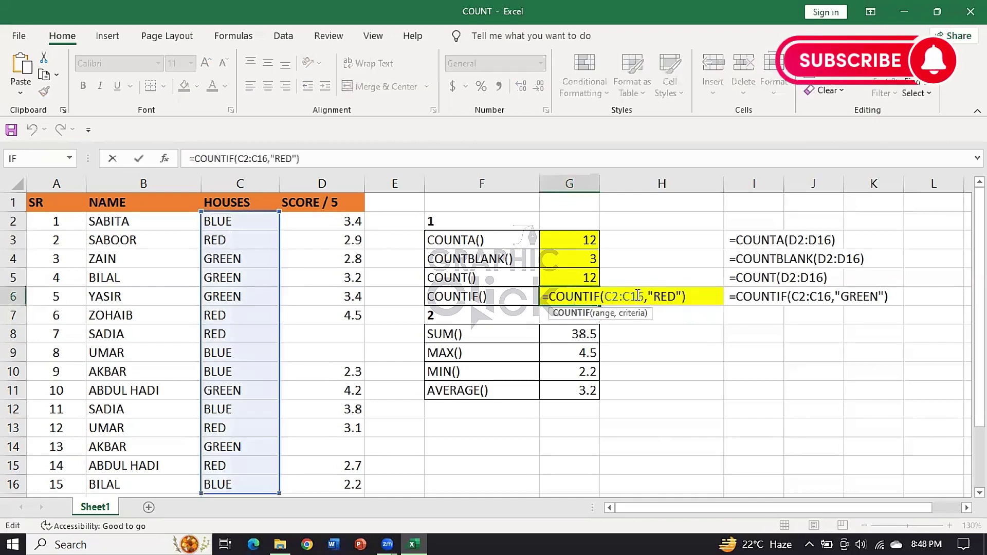
left_click_drag(645, 297, 604, 296)
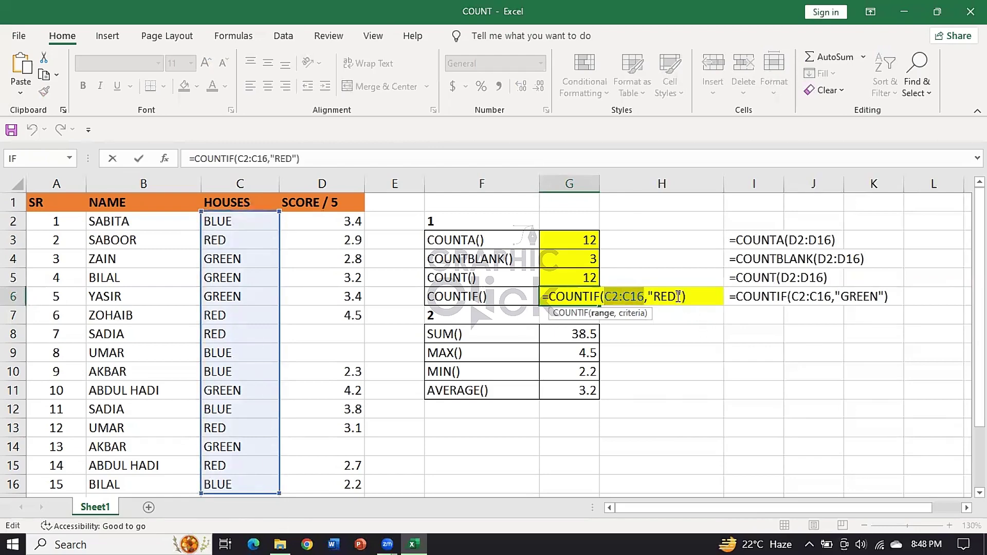
left_click_drag(656, 300, 670, 300)
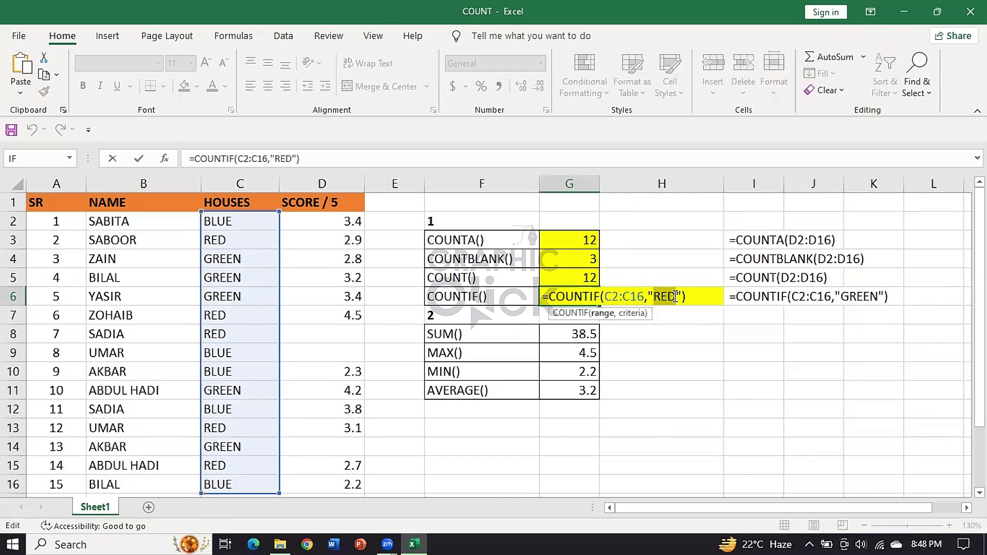
left_click(676, 297)
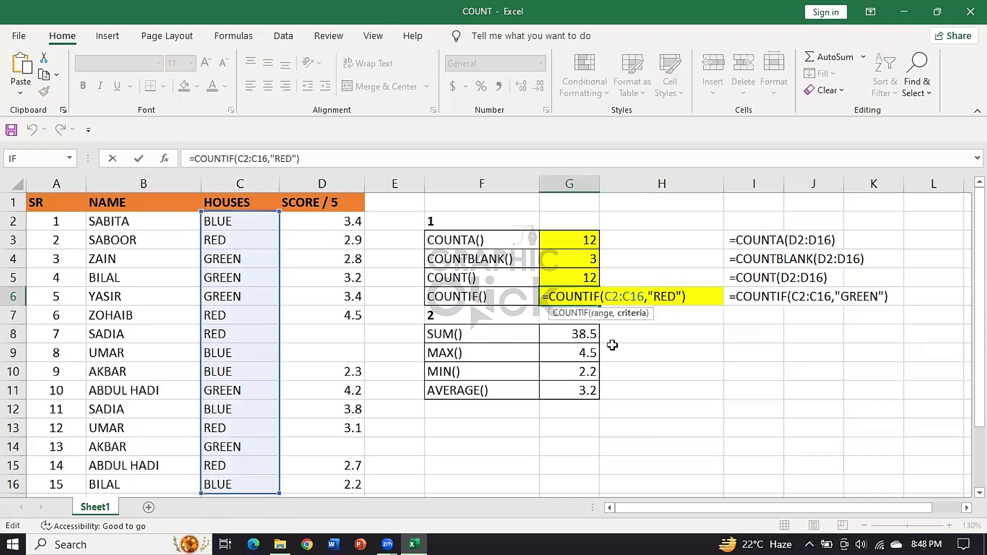
left_click_drag(675, 296, 658, 295)
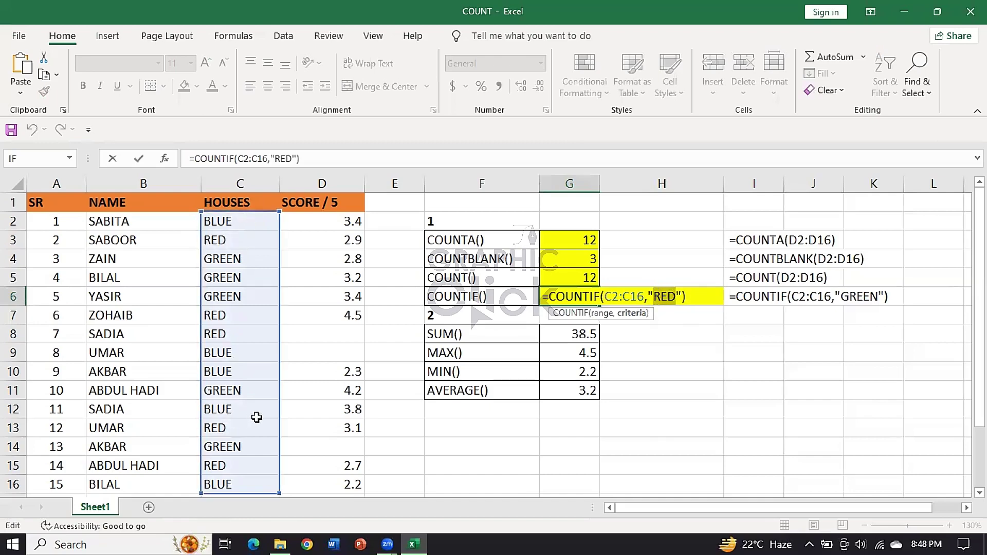
left_click(671, 295)
key("Return")
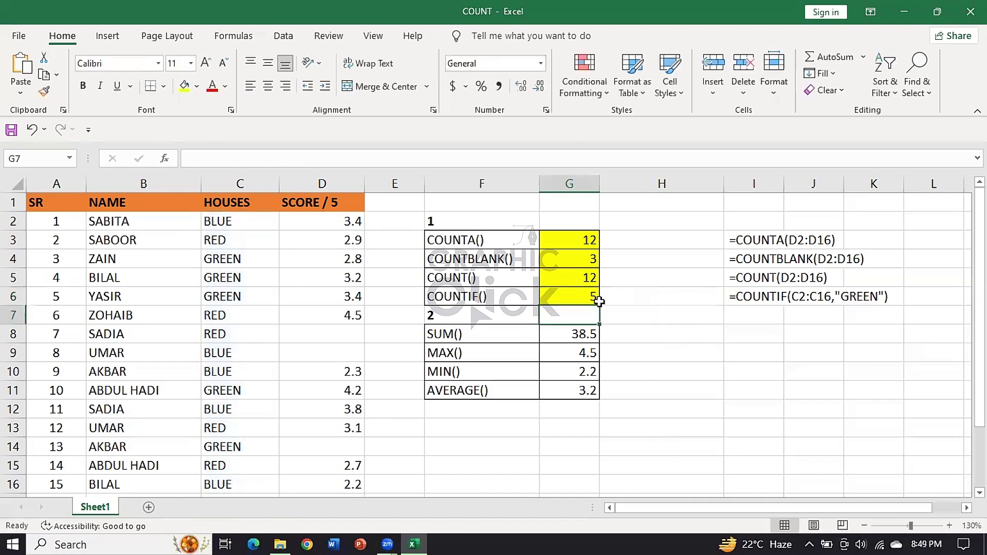
left_click(579, 299)
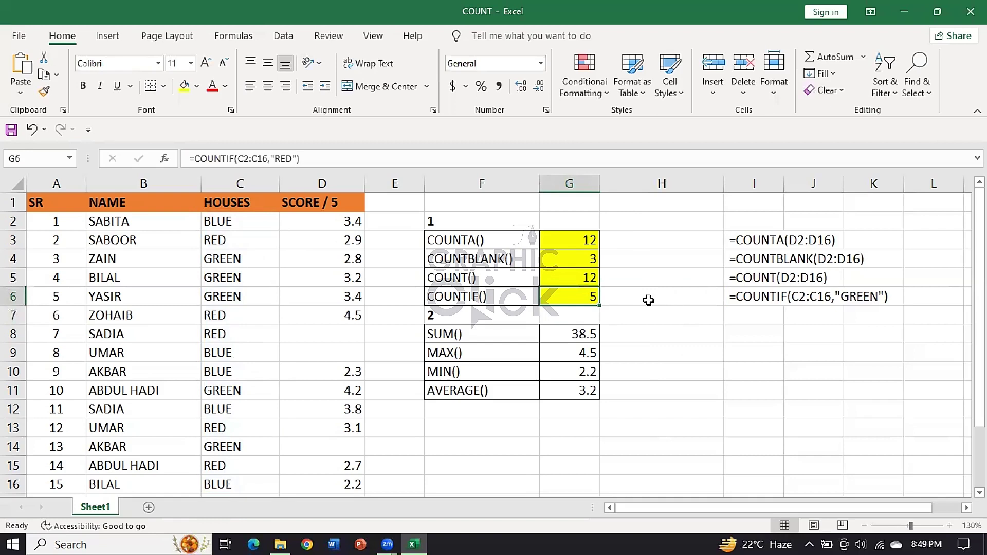